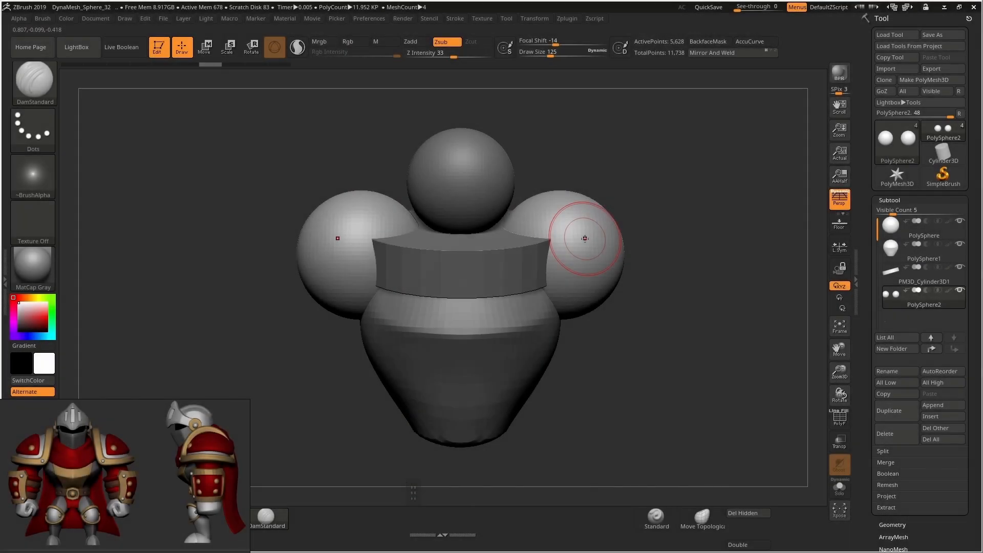
Step: Turn off perspective distortion for the front view of the blocked-out character
alt+right_drag(585, 238, 632, 244)
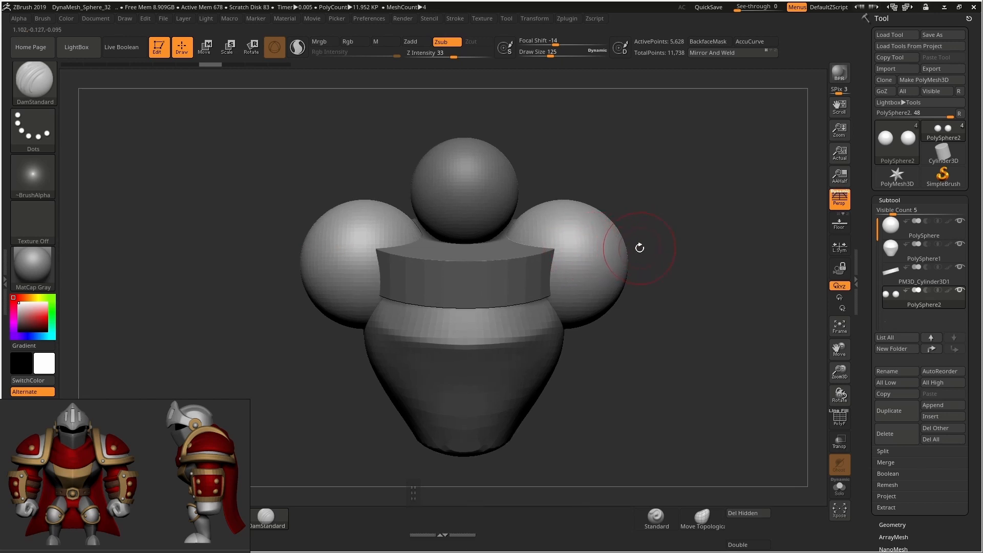
alt+right_drag(353, 247, 389, 239)
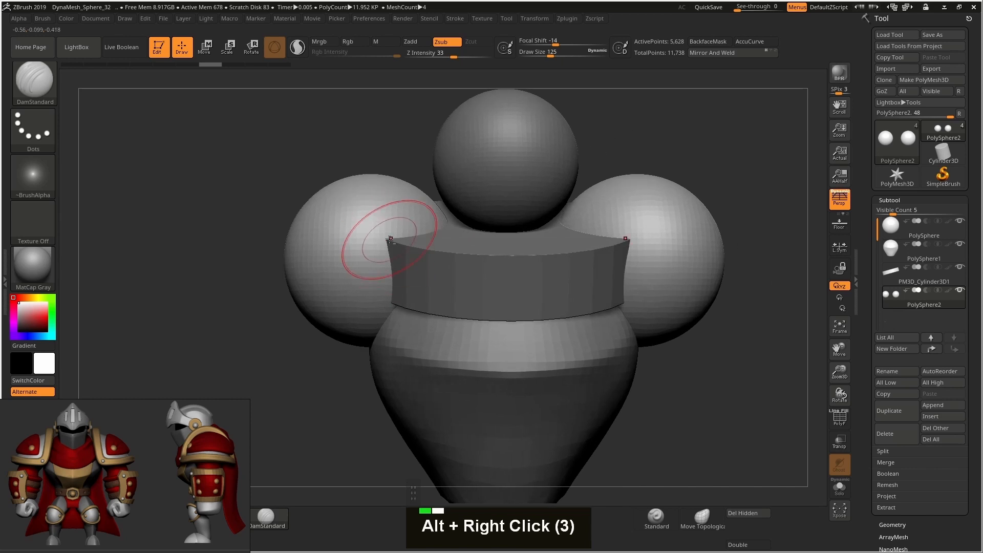
click(840, 201)
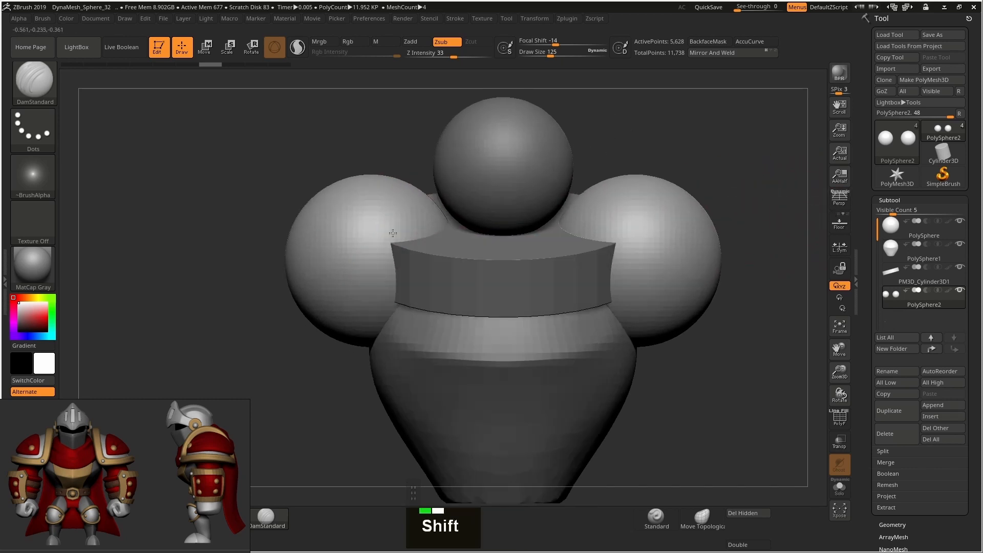
alt+right_drag(391, 219, 378, 201)
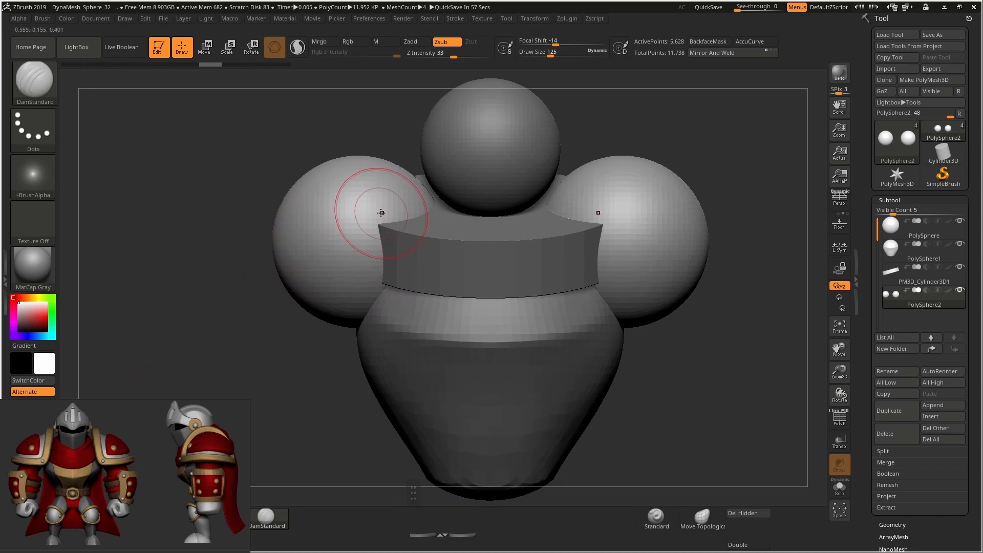
alt+right_drag(373, 204, 326, 221)
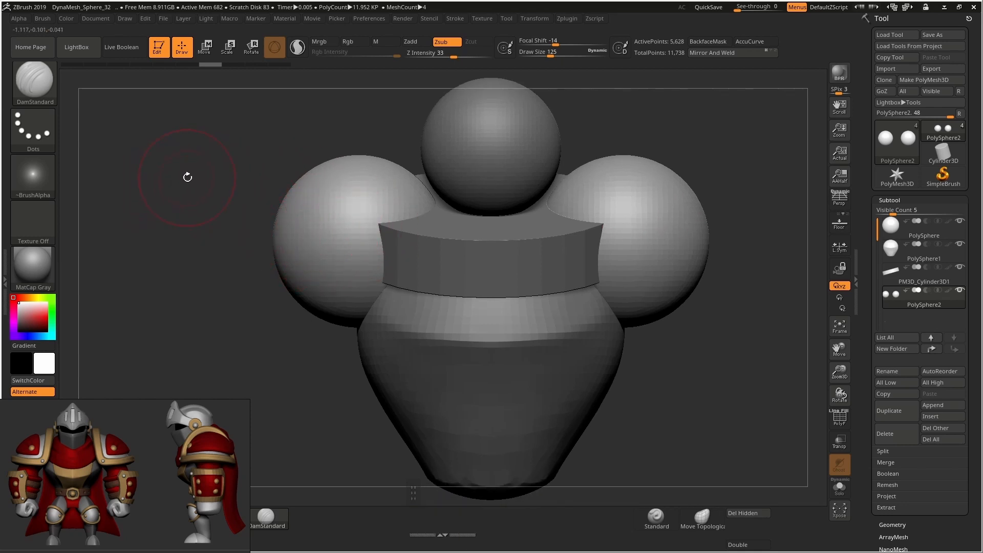
Step: Set the masking brush to MaskLasso and mask the upper outer part of both shoulder spheres
key(ctrl)
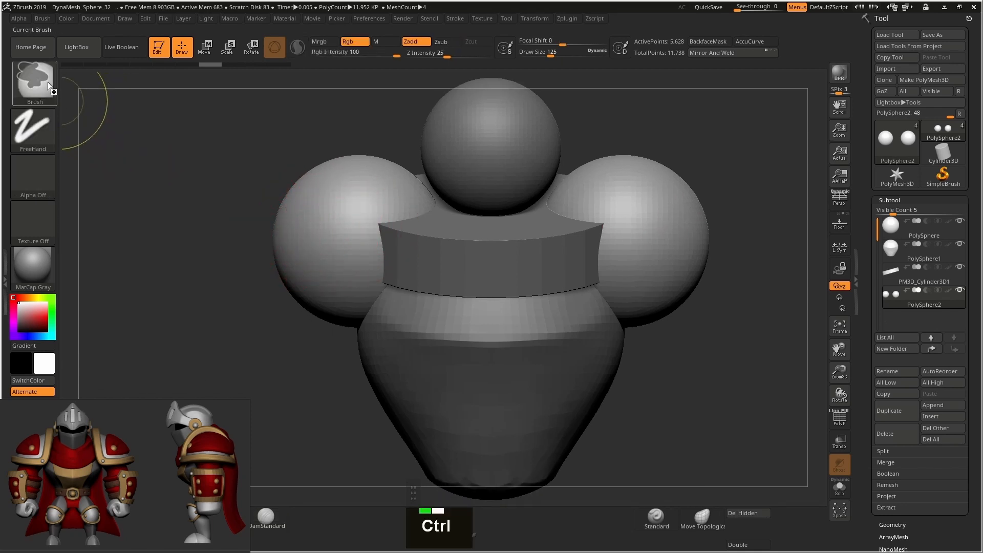
ctrl+click(37, 87)
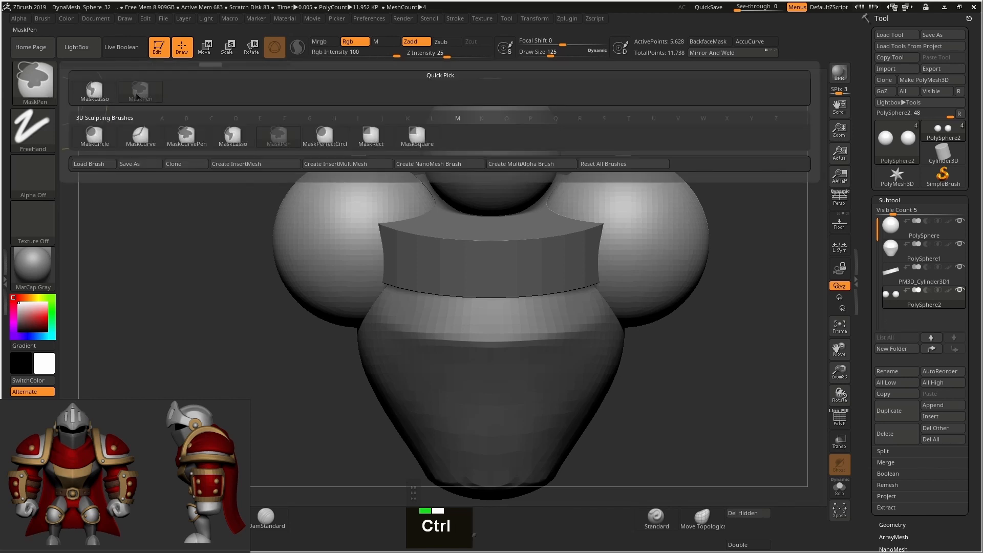
ctrl+click(94, 95)
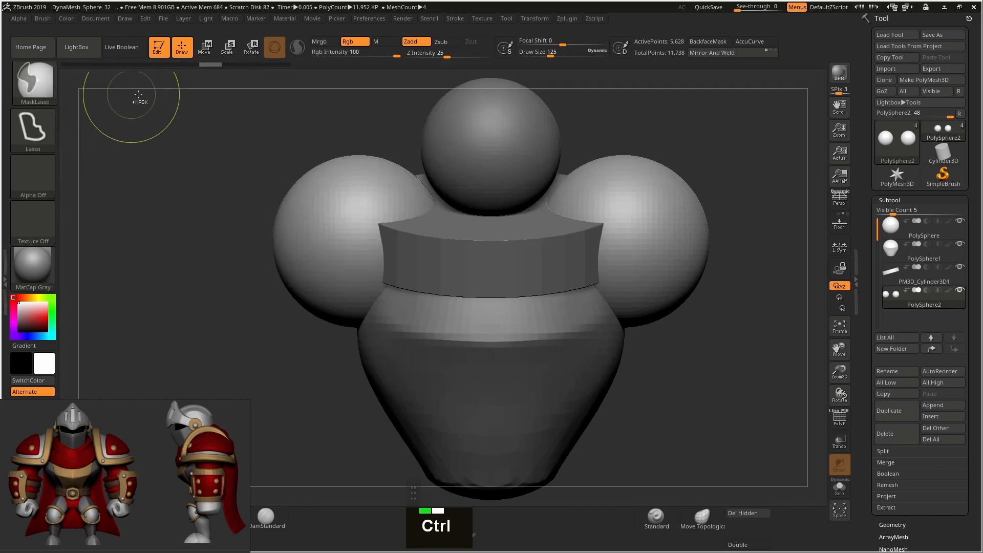
alt+right_drag(364, 244, 394, 237)
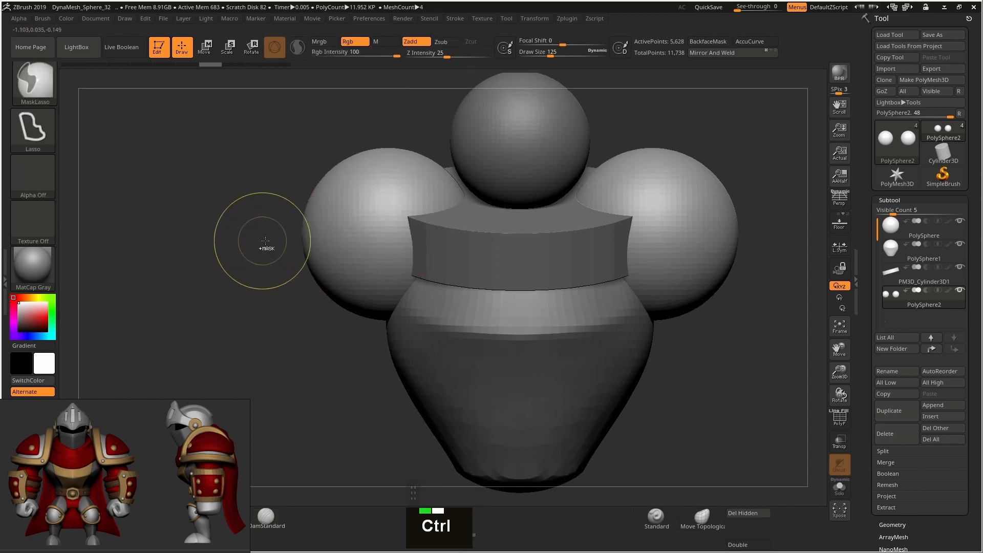
ctrl+drag(274, 235, 323, 245)
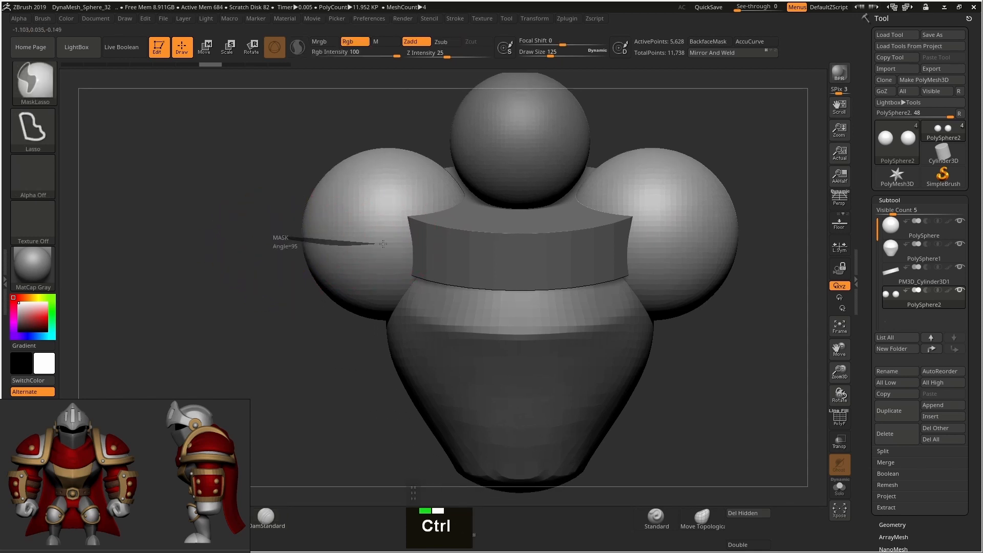
mouse_move(394, 241)
ctrl+mouse_down()
mouse_move(418, 117)
mouse_move(326, 134)
ctrl+mouse_up()
mouse_move(405, 285)
right_down()
mouse_move(465, 252)
mouse_move(274, 311)
right_up()
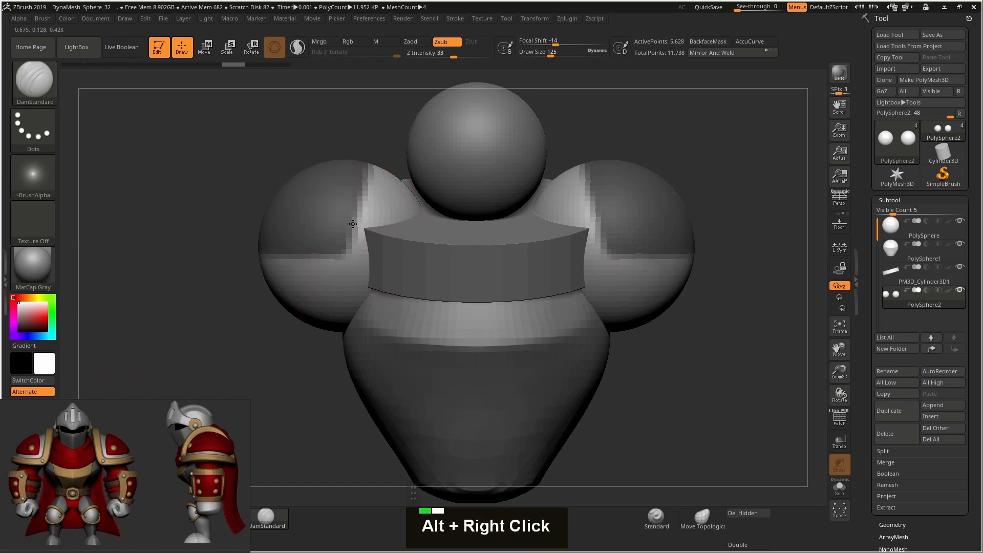
Step: Configure the subtool extraction with Double and TBorder turned off and a thickness of 0
alt+right_drag(314, 218, 385, 248)
scroll(867, 469, down, 3)
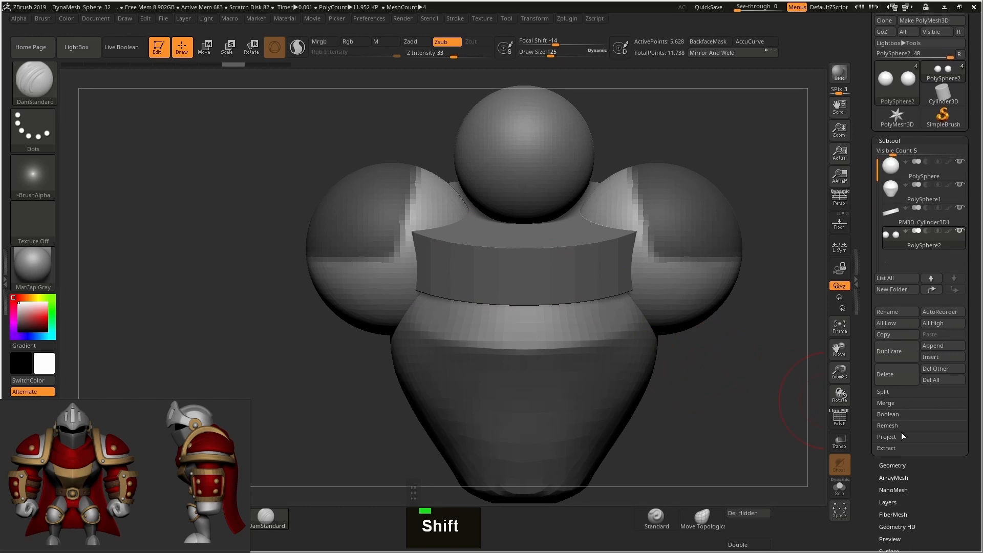
click(894, 446)
scroll(896, 445, down, 3)
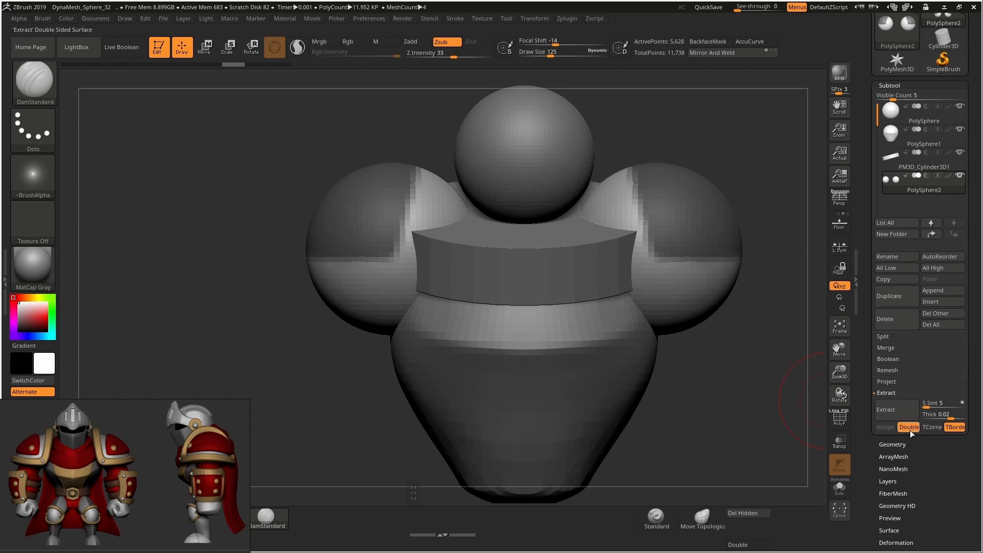
click(909, 428)
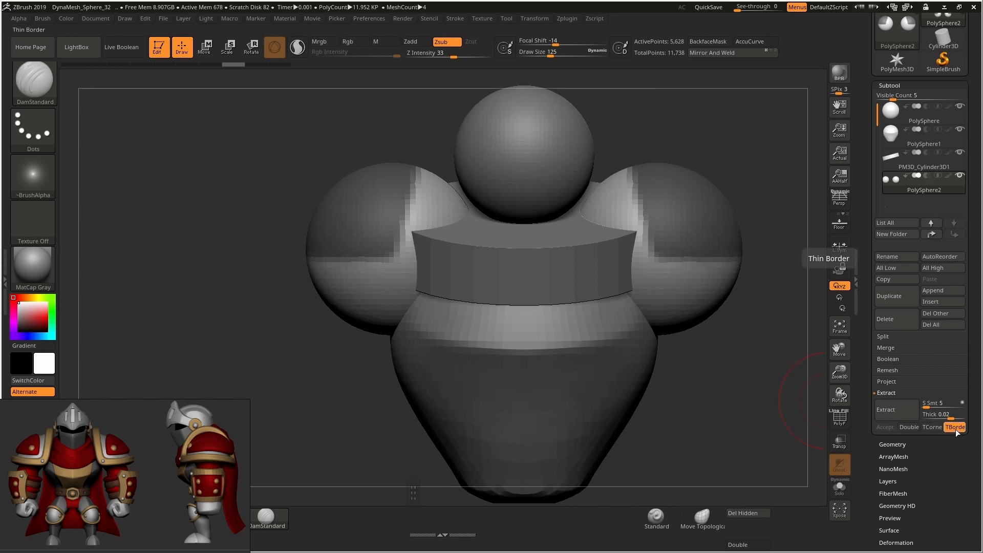
click(954, 427)
click(941, 417)
drag(946, 417, 944, 416)
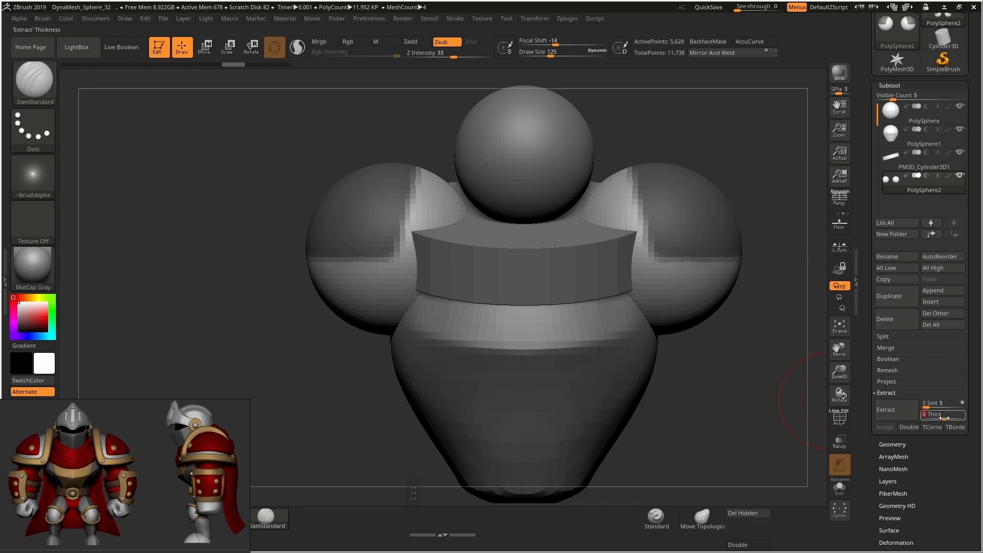
Step: Extract the masked areas of the shoulder spheres and accept them as a new subtool
alt+right_drag(400, 220, 393, 244)
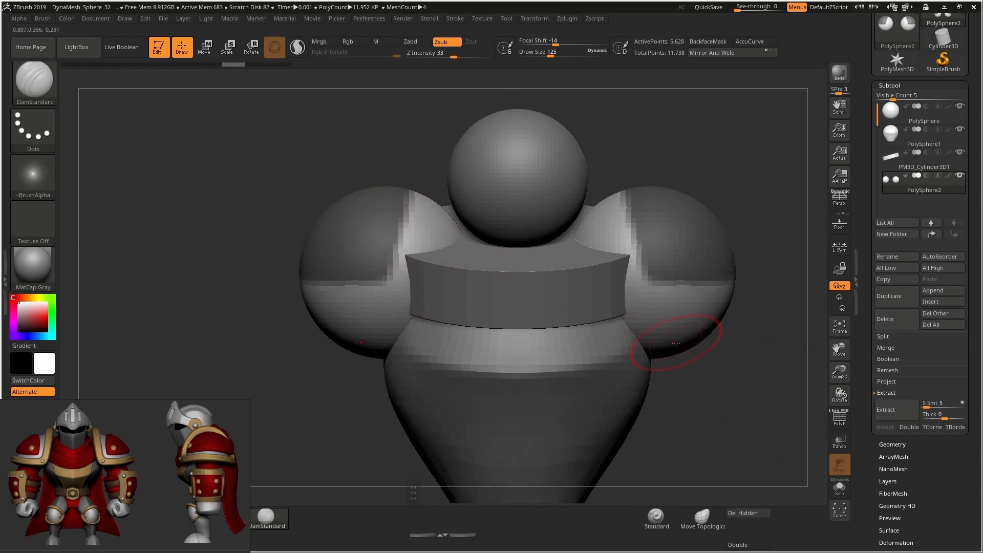
right_drag(675, 343, 776, 375)
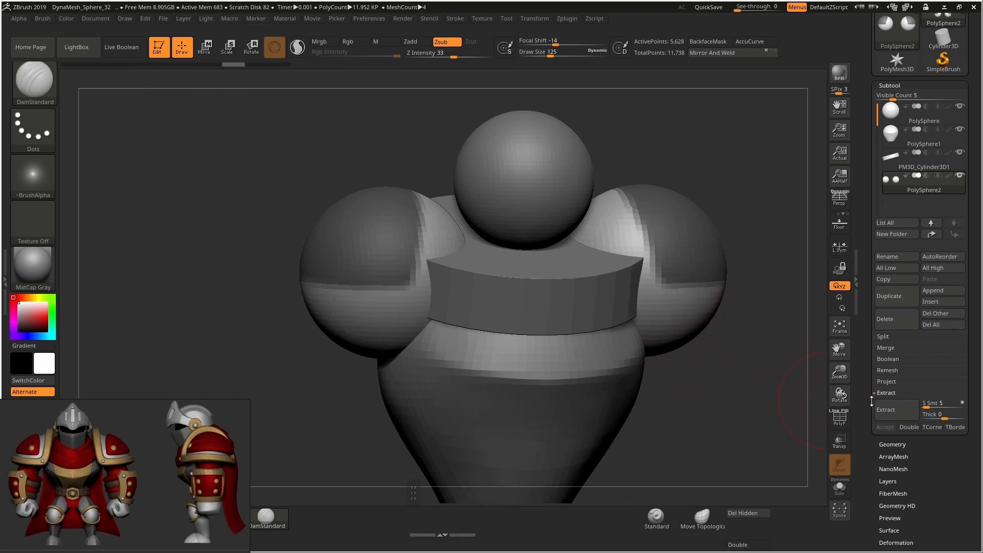
click(892, 409)
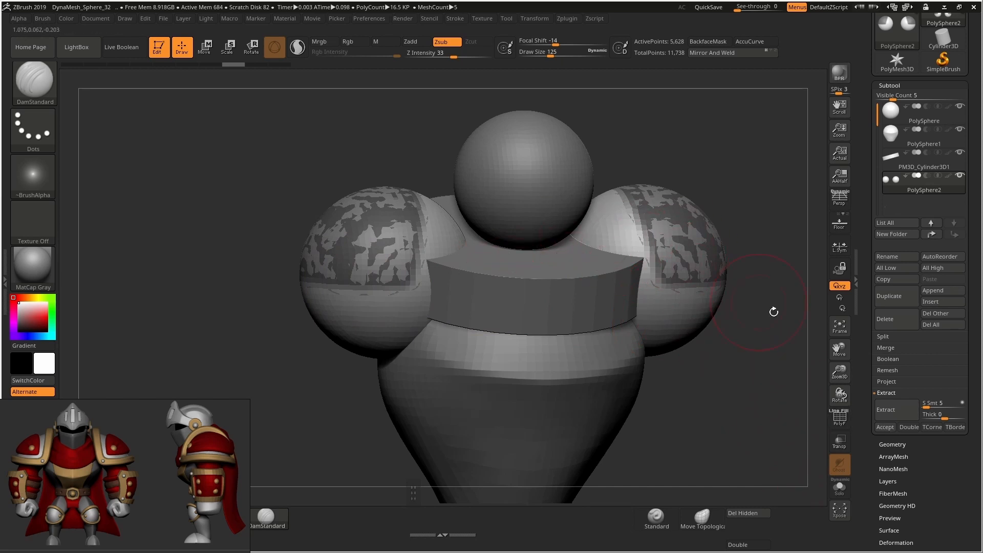
click(884, 427)
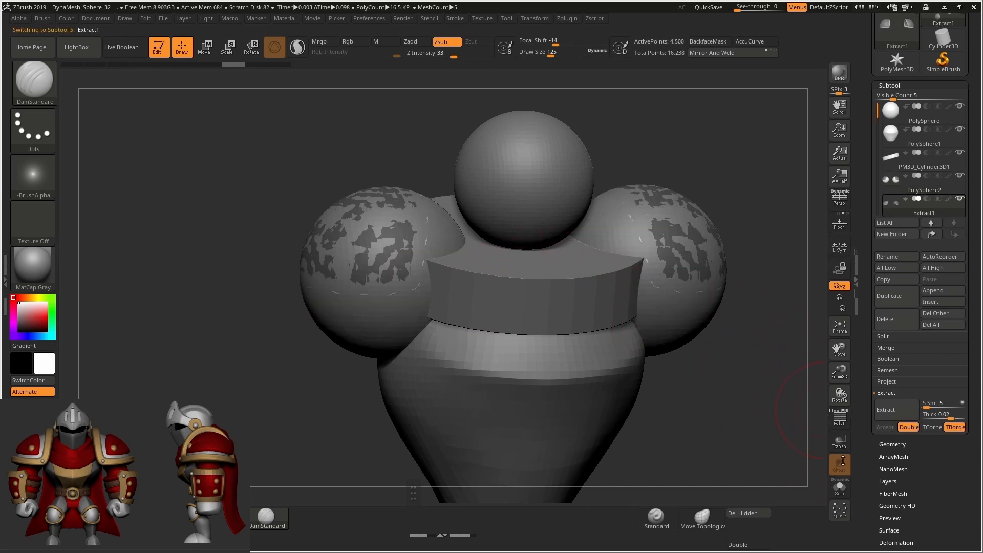
Step: Isolate the extracted shoulder shells in Solo mode and examine their inner and outer surfaces
right_drag(733, 378, 722, 373)
alt+right_drag(765, 405, 725, 399)
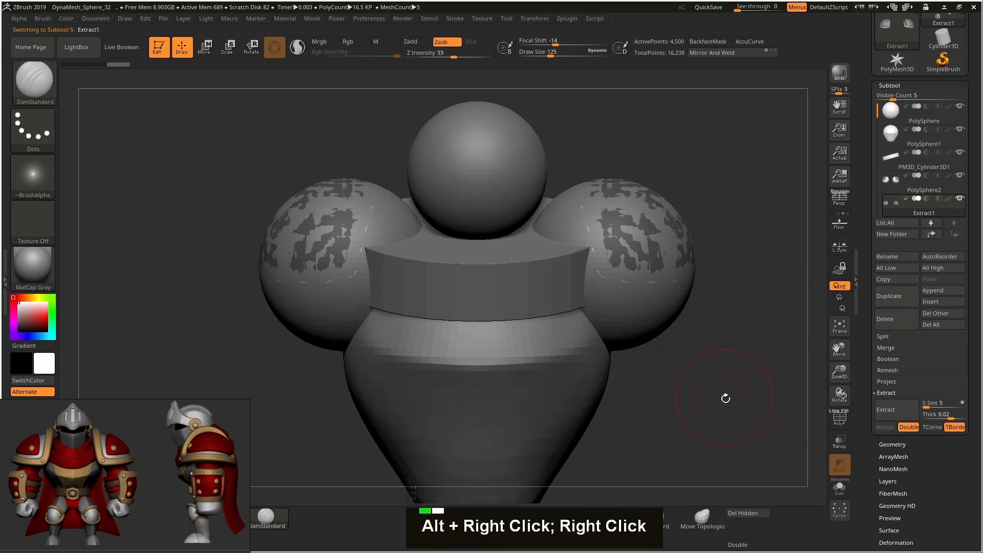
click(840, 489)
mouse_move(509, 283)
alt+right_down()
mouse_move(517, 272)
mouse_move(439, 251)
mouse_move(500, 259)
mouse_move(417, 244)
mouse_move(507, 277)
mouse_move(512, 240)
mouse_move(497, 204)
mouse_move(487, 215)
alt+right_up()
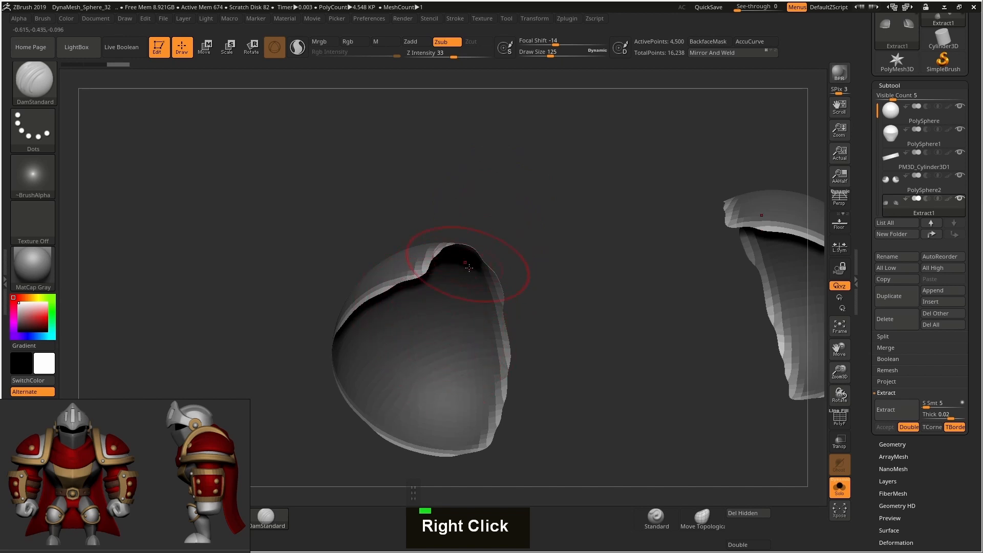
shift+right_drag(469, 268, 517, 296)
mouse_move(438, 287)
right_down()
mouse_move(469, 306)
mouse_move(464, 291)
right_up()
Step: Clear the mask from the extracted shells and turn on the polyframe display
key(ctrl)
key(ctrl)
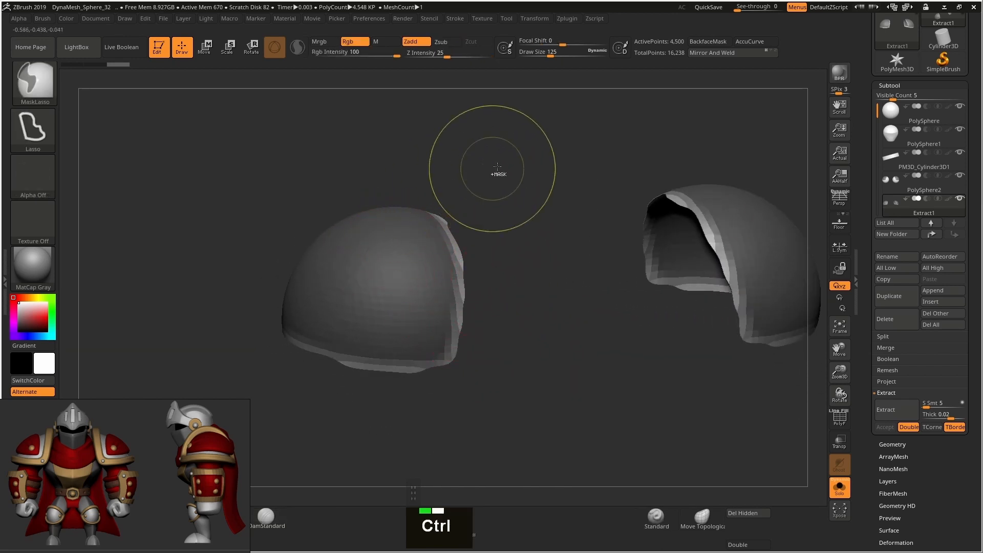
ctrl+click(526, 172)
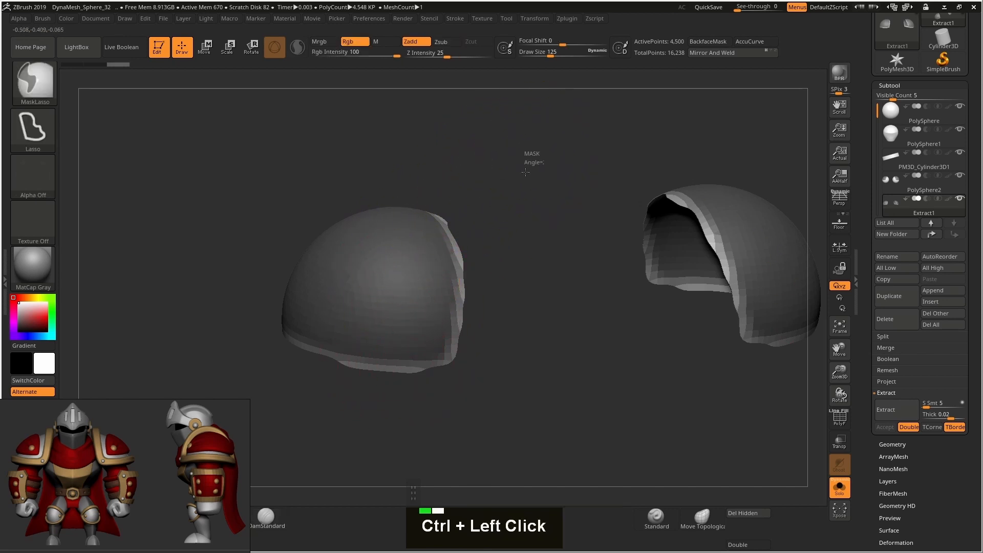
ctrl+drag(523, 203, 532, 220)
mouse_move(541, 246)
right_down()
mouse_move(526, 292)
mouse_move(540, 306)
mouse_move(497, 273)
mouse_move(485, 290)
mouse_move(536, 274)
mouse_move(536, 239)
mouse_move(557, 248)
mouse_move(544, 277)
mouse_move(481, 247)
mouse_move(498, 261)
right_up()
key(shift+f)
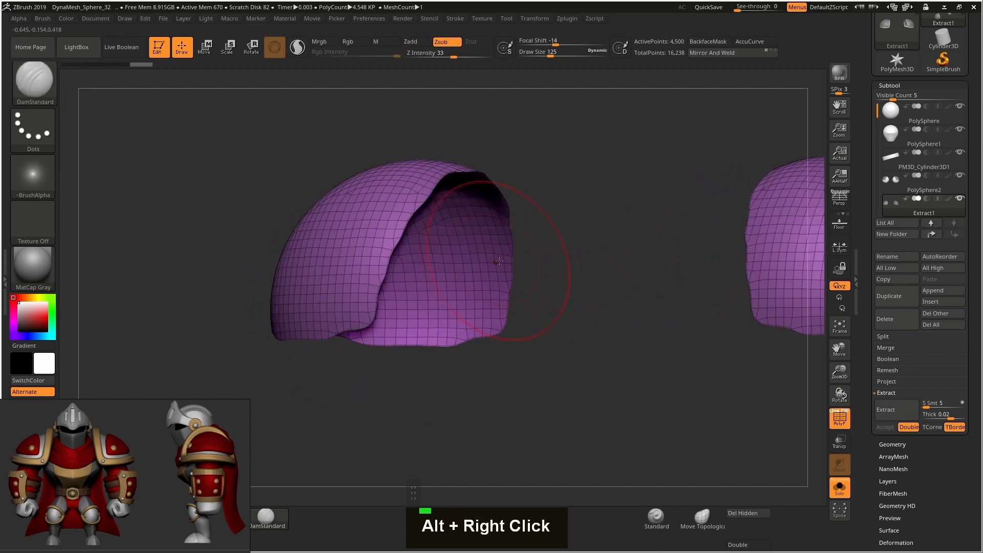
Step: Inflate the extracted shoulder shells slightly with the Inflate deformation to give them thickness
click(901, 86)
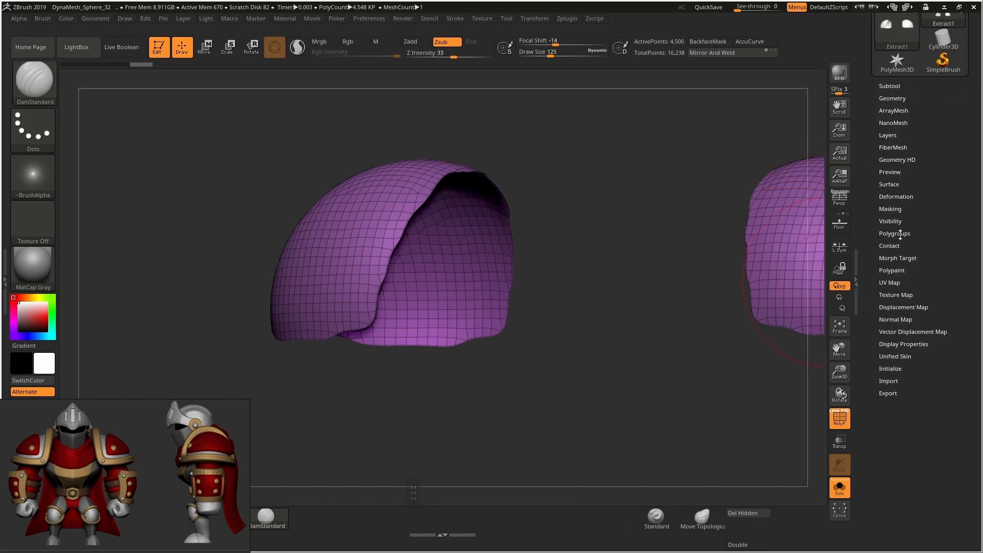
click(896, 197)
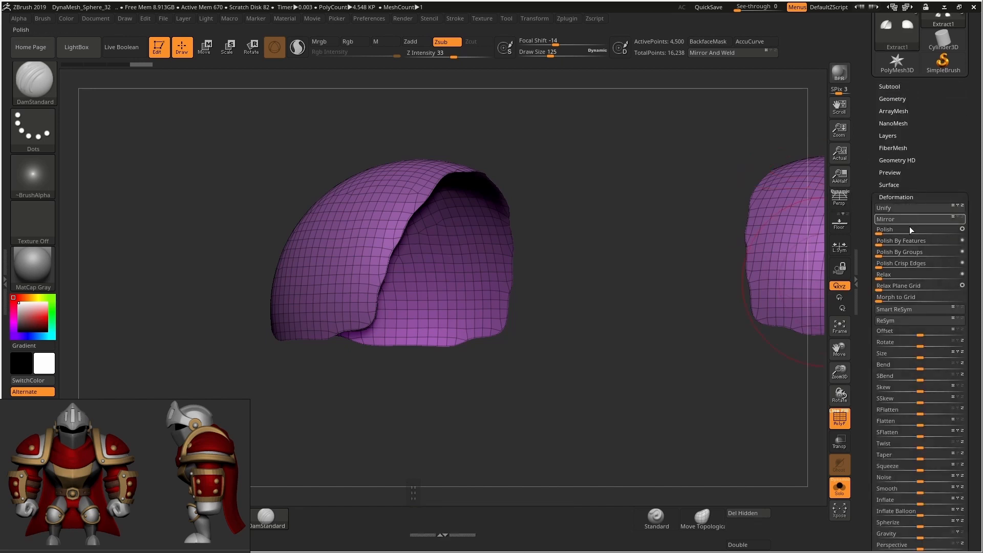
scroll(868, 231, down, 1)
scroll(869, 231, down, 3)
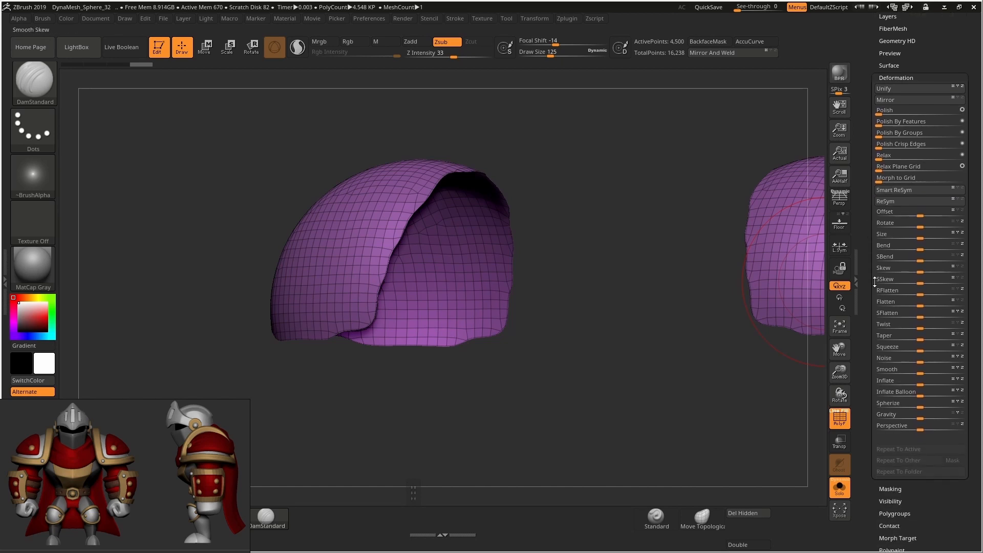
drag(919, 384, 924, 386)
alt+right_drag(605, 244, 617, 270)
alt+right_drag(528, 230, 512, 193)
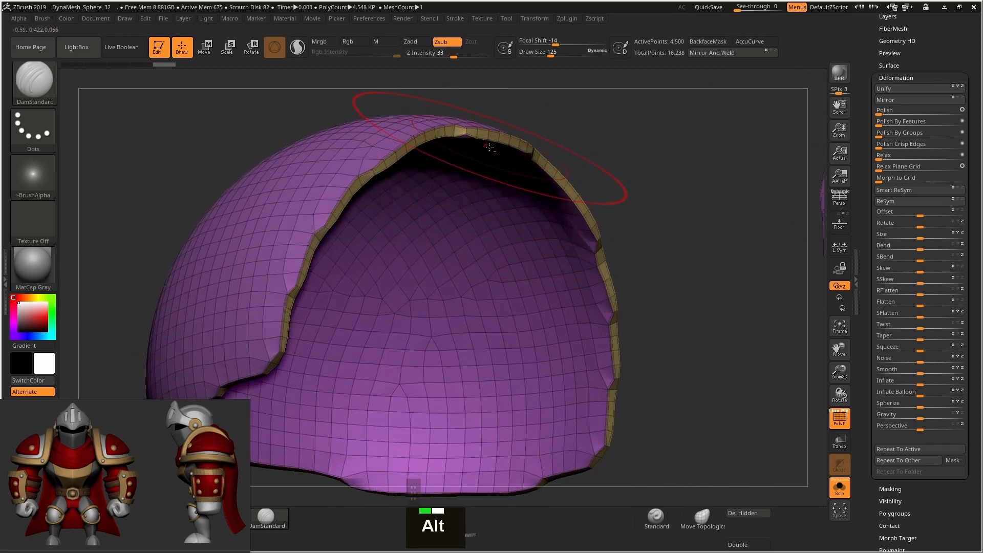
Step: Reduce the draw size to 8 and hide the shell's inner surface, leaving the outer surface and rim visible
alt+right_drag(441, 134, 459, 144)
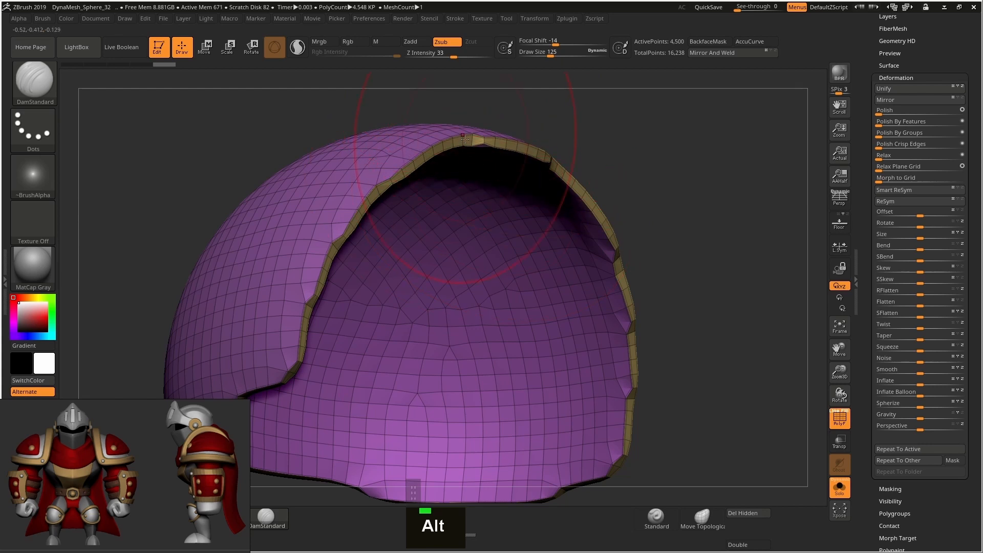
key(s)
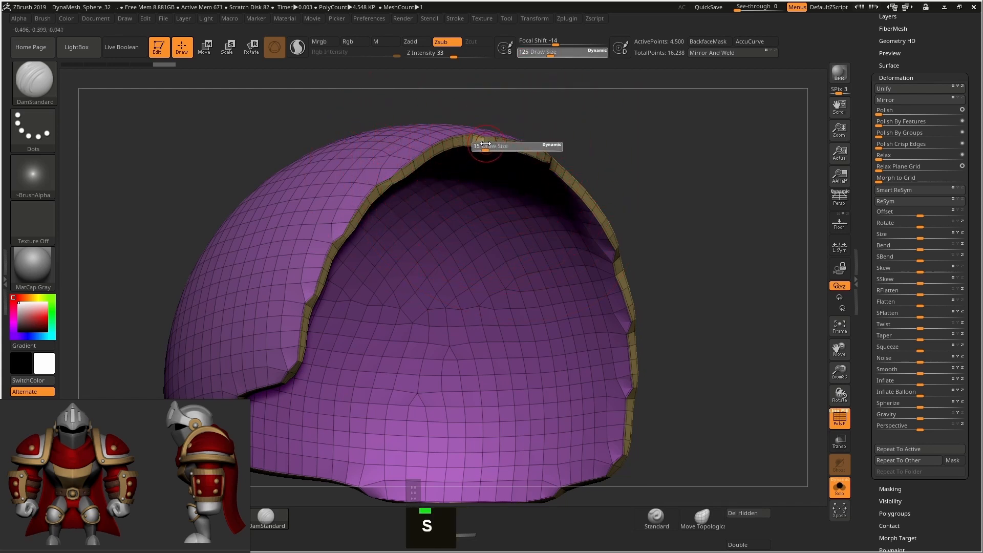
drag(485, 144, 482, 144)
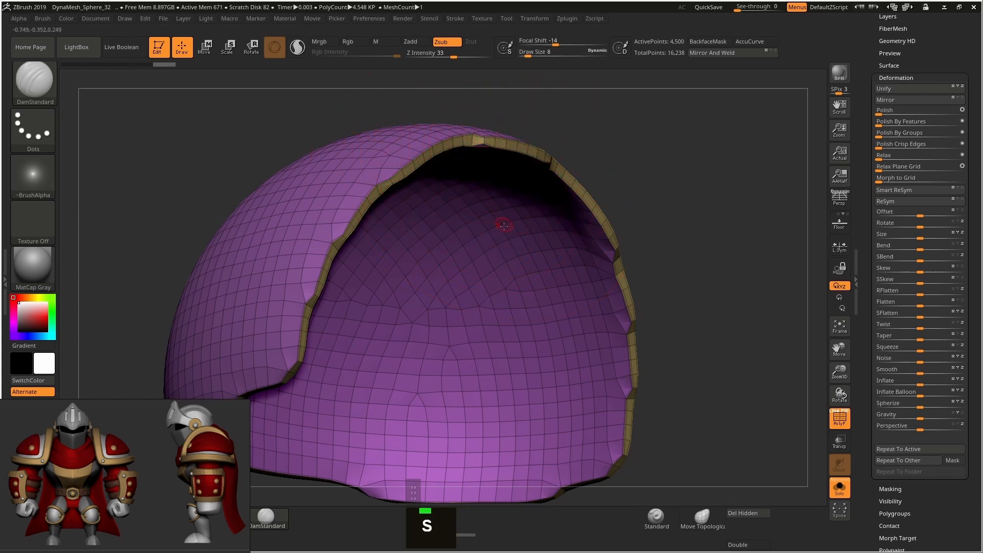
alt+right_drag(504, 225, 494, 259)
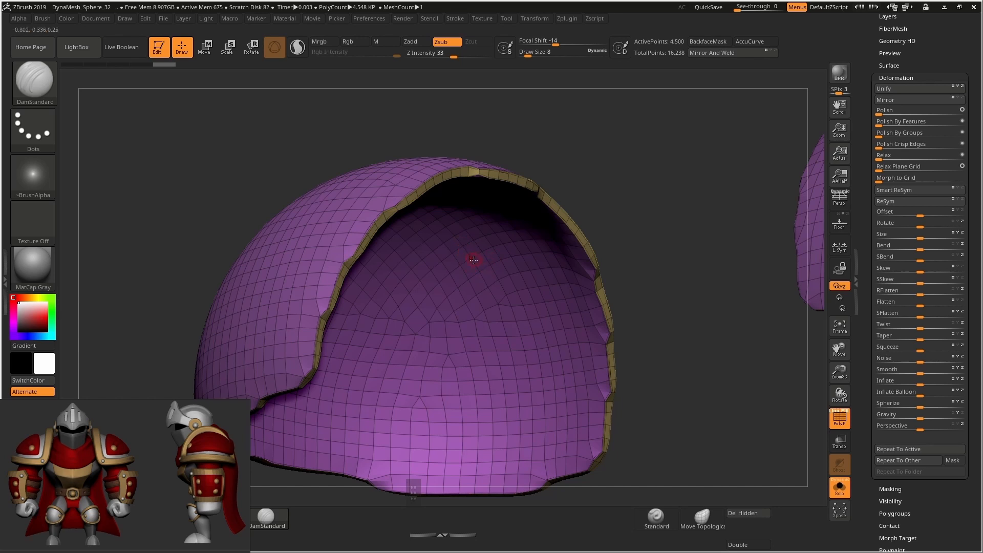
key(ctrl+shift)
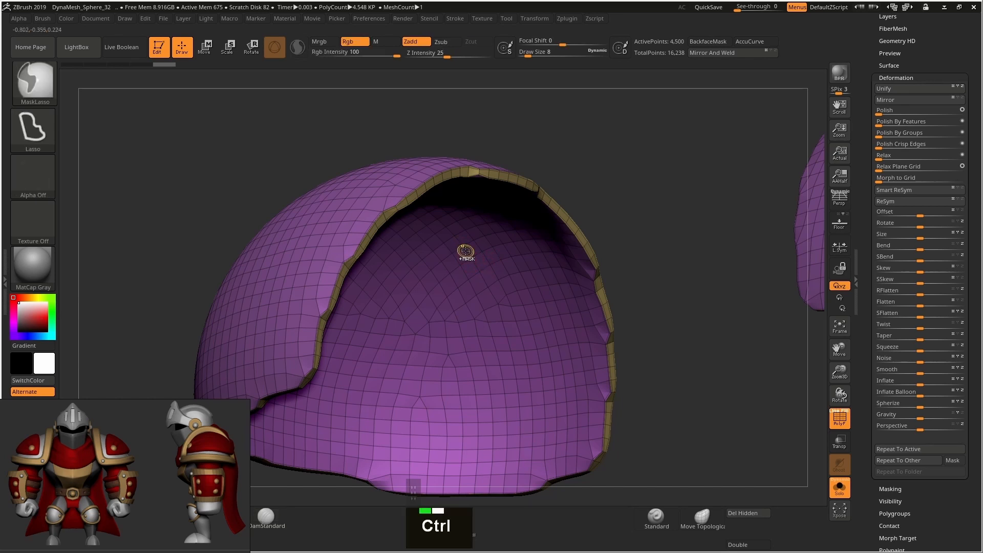
ctrl+shift+click(472, 226)
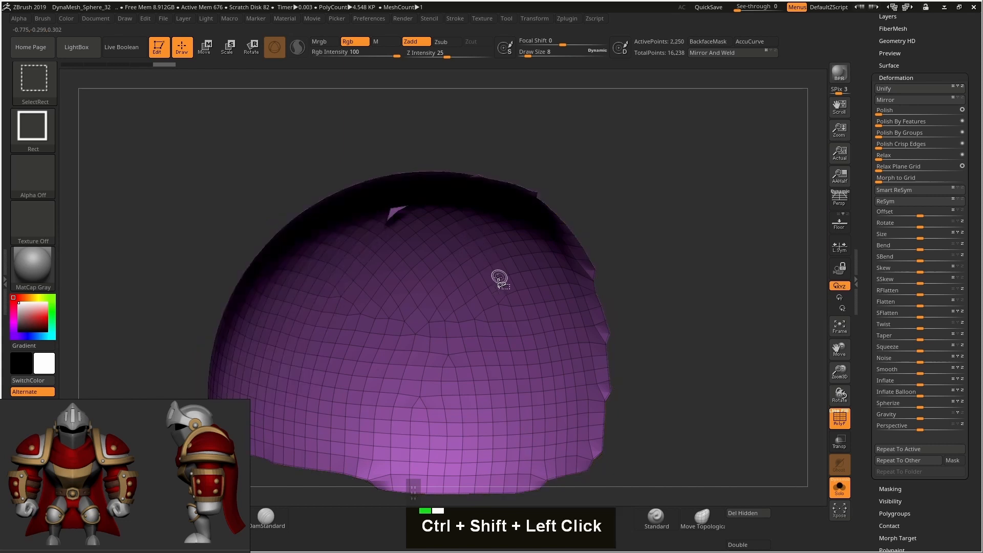
ctrl+shift+click(467, 256)
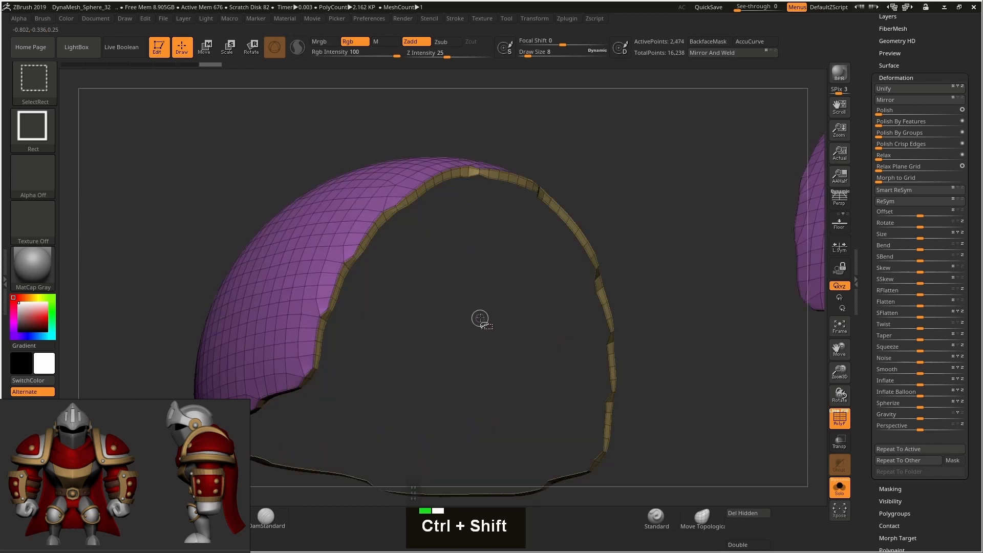
Step: Hide the rim of the extracted shoulder shells and delete the hidden geometry, keeping only the outer surface
ctrl+shift+click(469, 176)
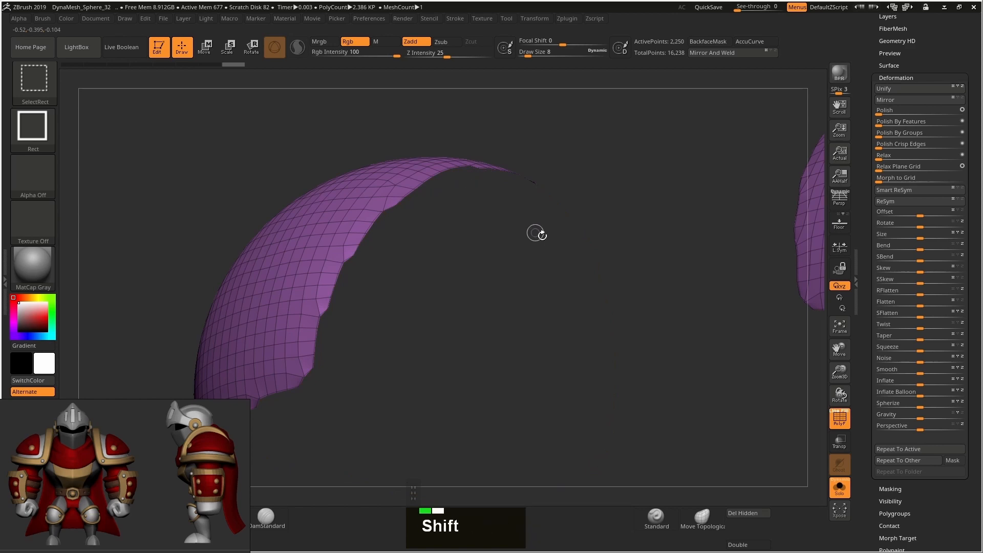
mouse_move(575, 272)
alt+right_down()
mouse_move(583, 273)
mouse_move(546, 211)
mouse_move(546, 223)
alt+right_up()
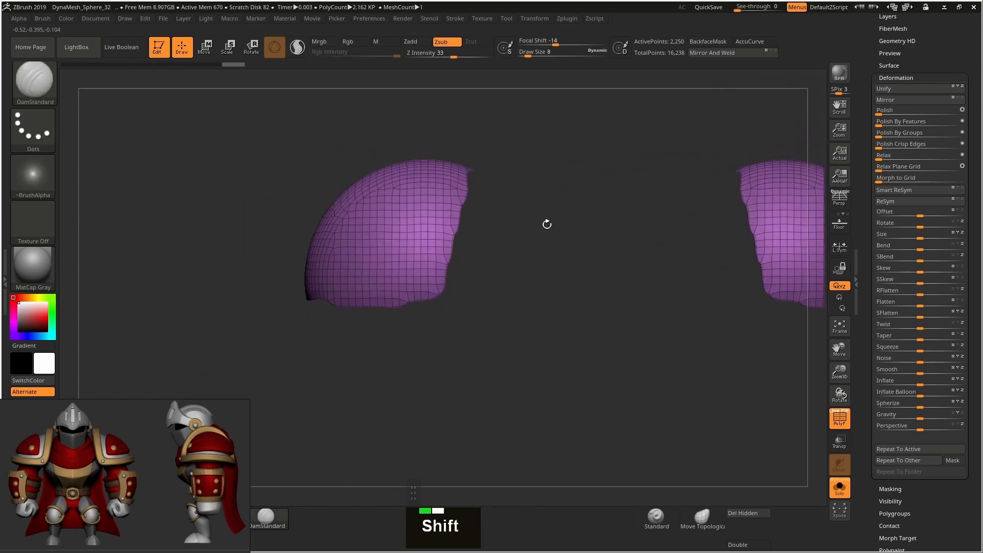
click(896, 77)
click(893, 101)
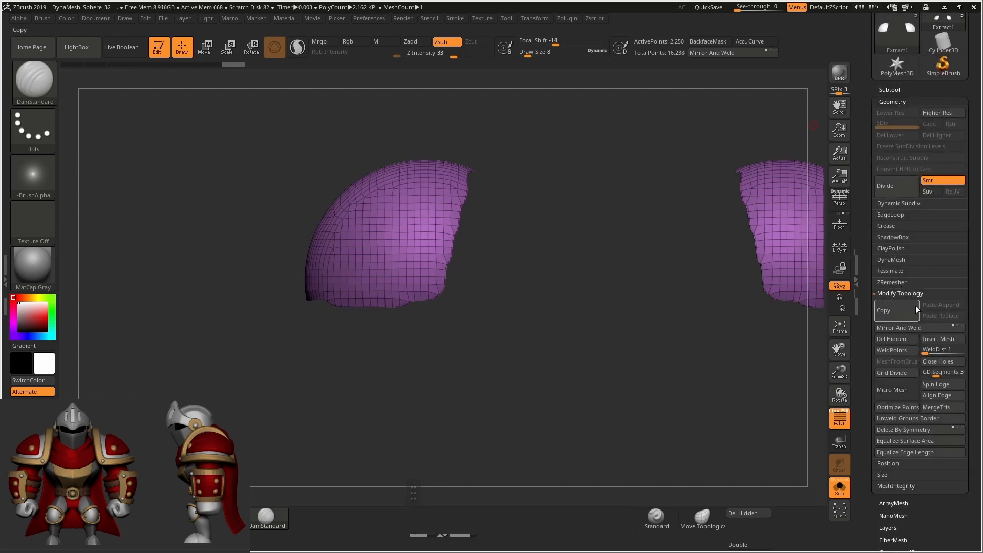
click(888, 343)
alt+right_drag(612, 320, 647, 336)
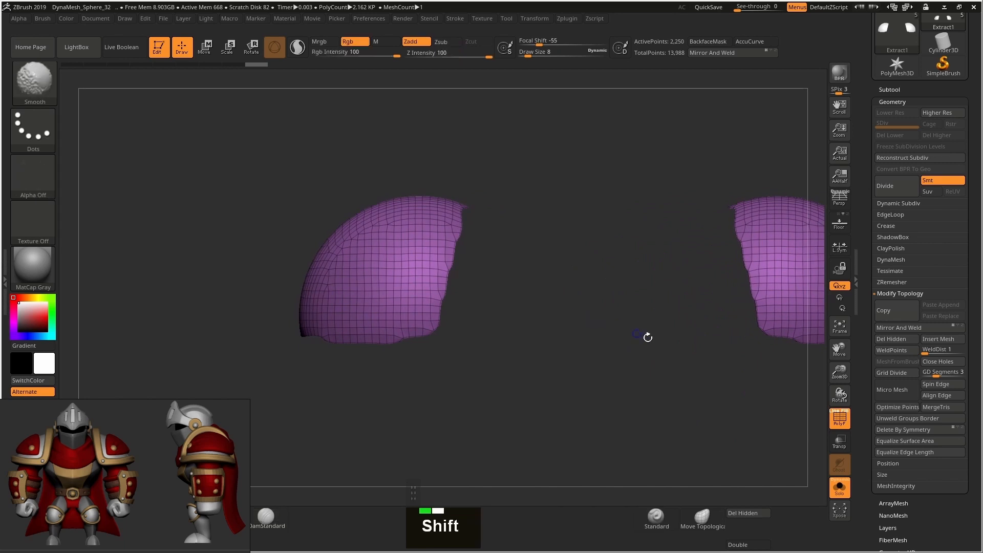
Step: Leave Solo mode, make the shoulder spheres the active subtool and turn off the polyframe display
click(842, 493)
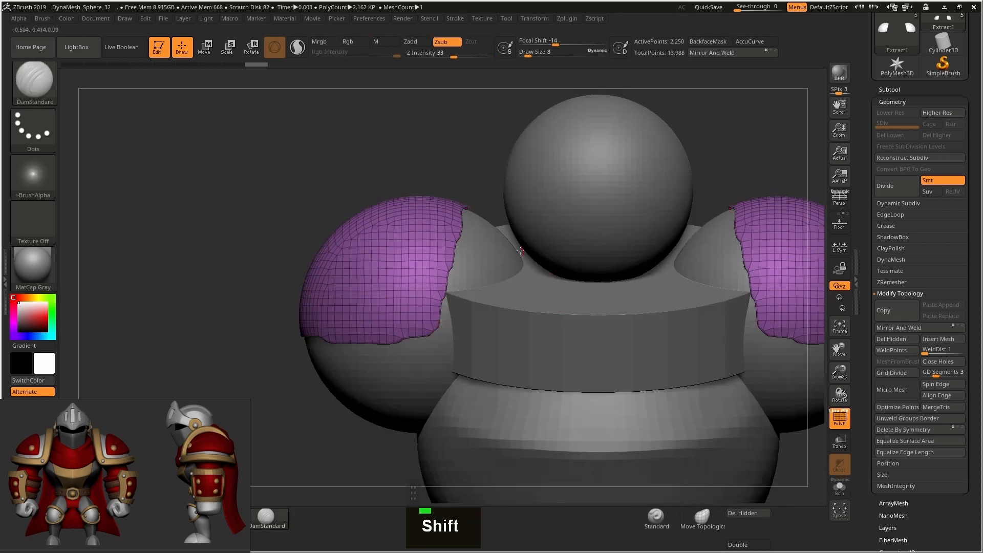
alt+click(501, 253)
key(shift+f)
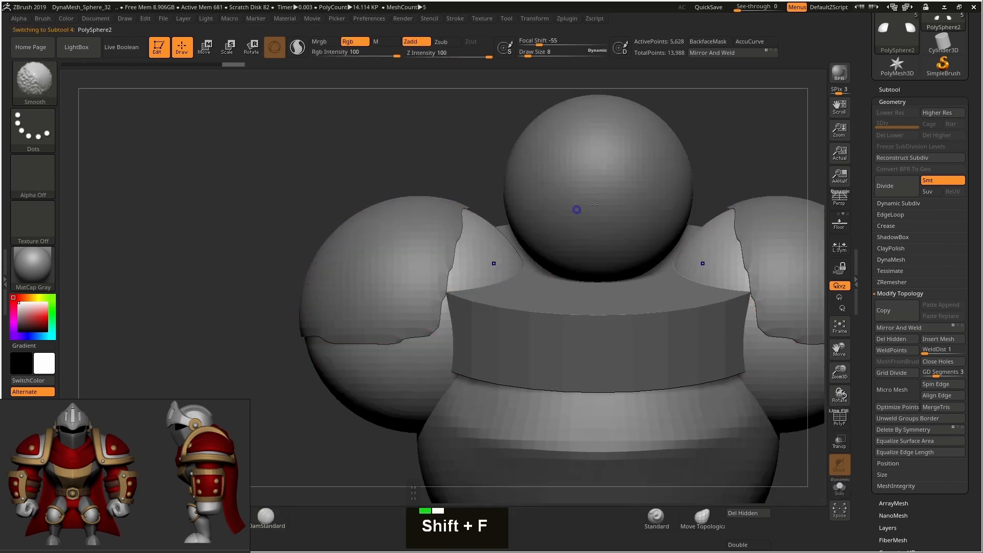
Step: Hide the PolySphere2 shoulder spheres and make the Extract1 shells the active subtool
alt+right_drag(717, 230, 703, 195)
alt+right_drag(703, 194, 667, 171)
click(901, 91)
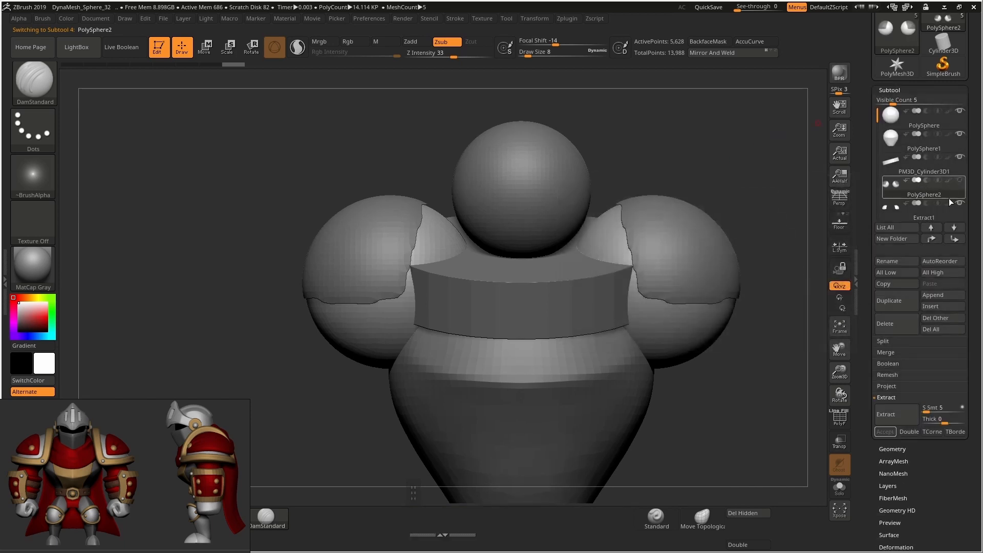
click(891, 210)
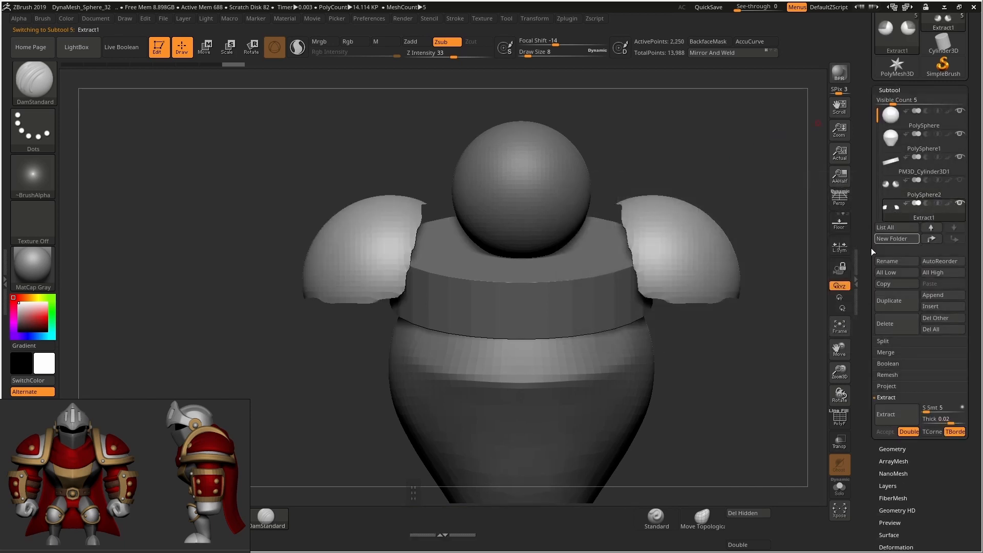
alt+right_drag(430, 246, 472, 246)
alt+right_drag(406, 233, 425, 200)
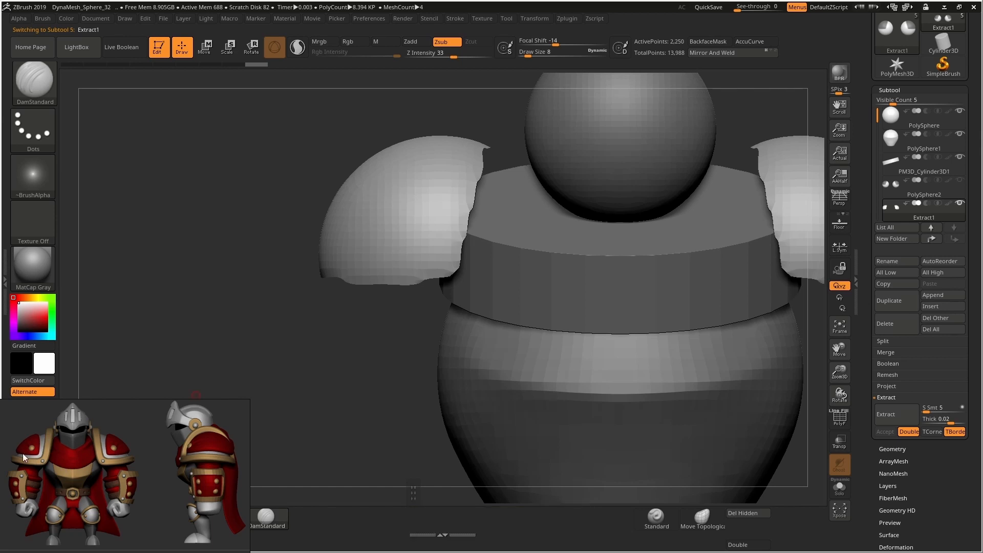
Step: Isolate the Extract1 shoulder shells in Solo mode and inspect their jagged border
alt+right_drag(468, 173, 455, 243)
key(shift+f)
key(shift+f)
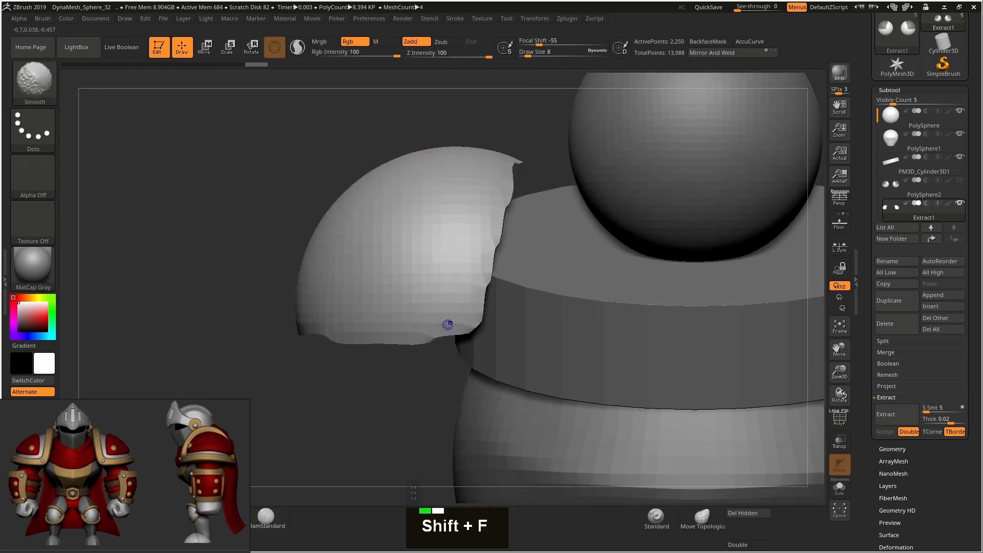
click(840, 491)
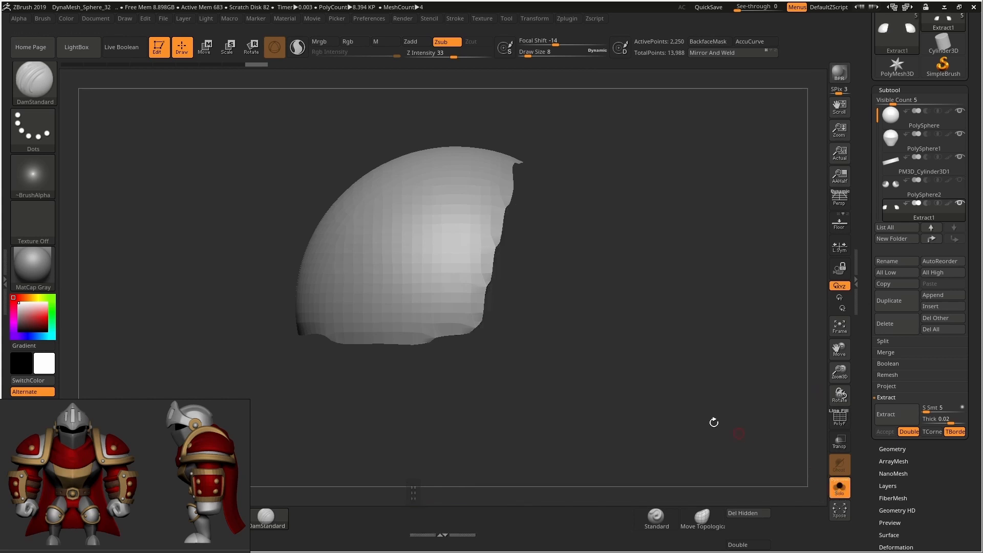
alt+right_drag(518, 249, 446, 207)
alt+right_click(380, 246)
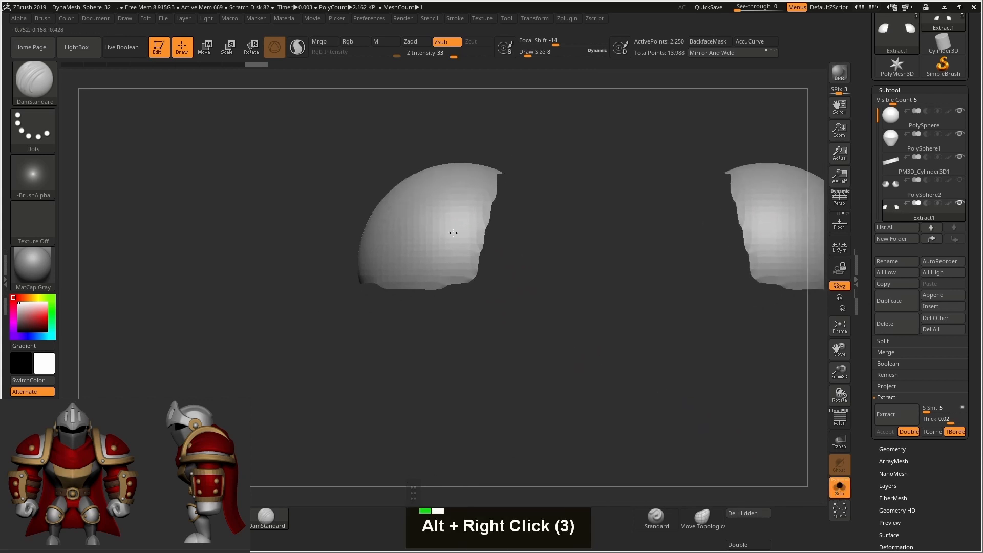
alt+right_click(455, 237)
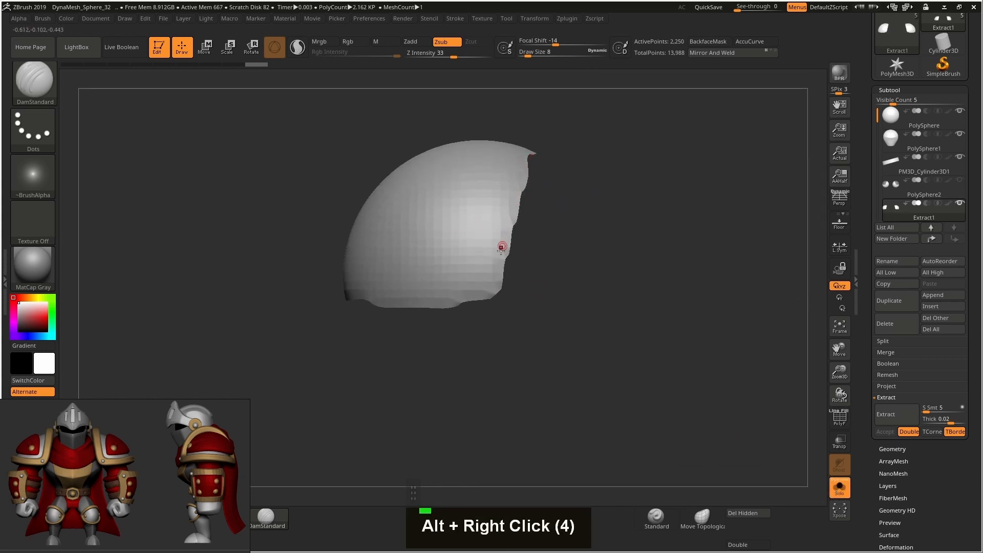
Step: Try to smooth the jagged border of the shoulder shells with the Polish By Features deformation
click(889, 90)
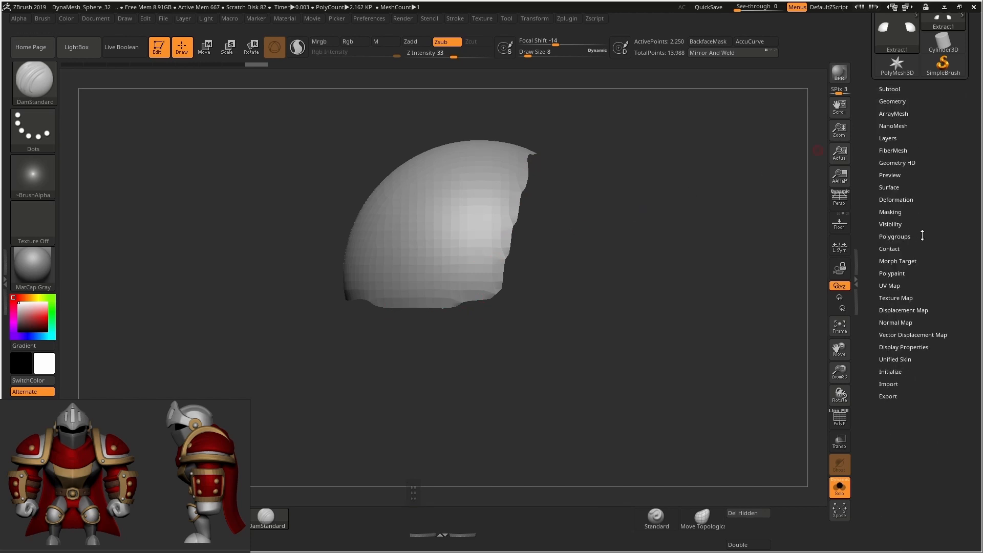
click(896, 200)
scroll(884, 212, down, 1)
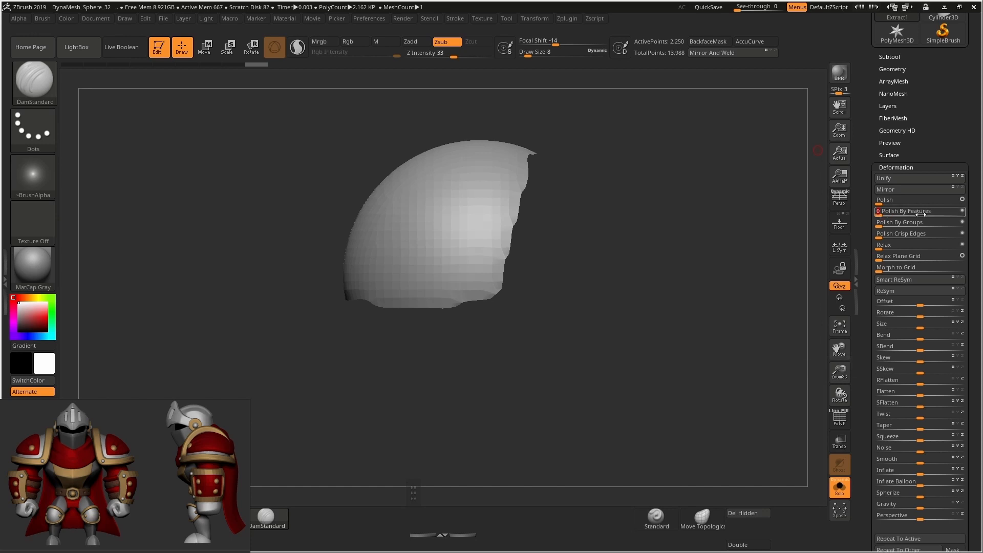
click(884, 213)
drag(884, 212, 917, 209)
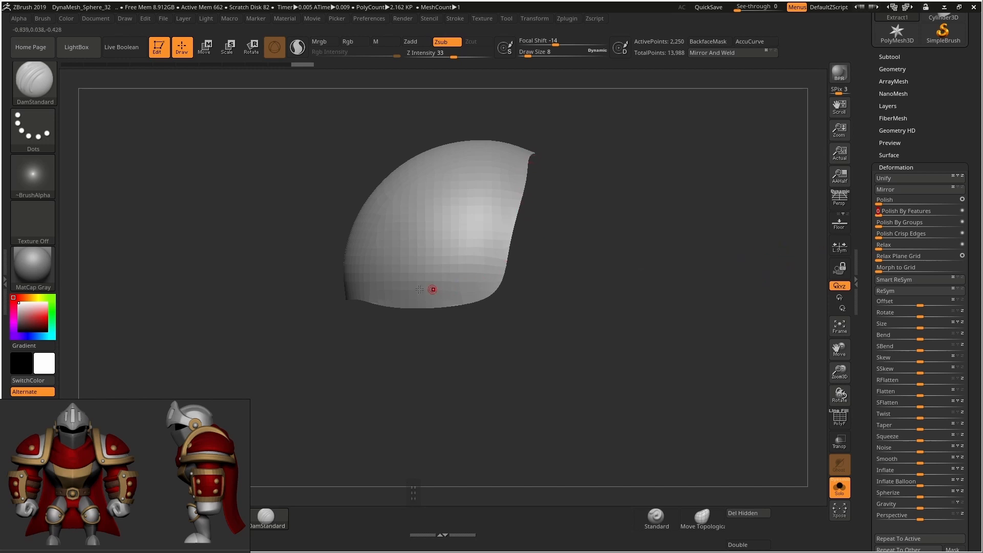
key(ctrl)
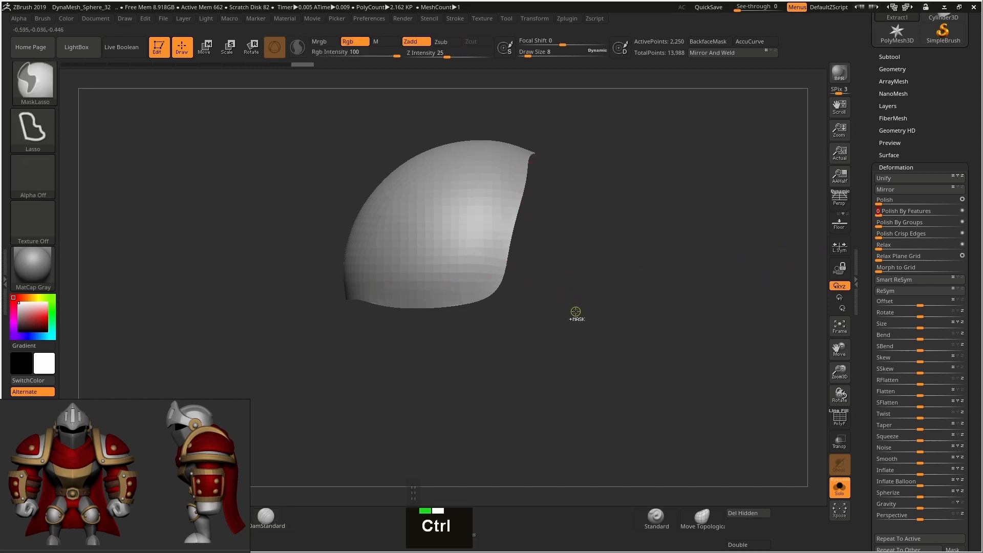
Step: Undo the Polish By Features deformation on the shoulder shells
key(ctrl+z)
key(ctrl+z)
key(shift+f)
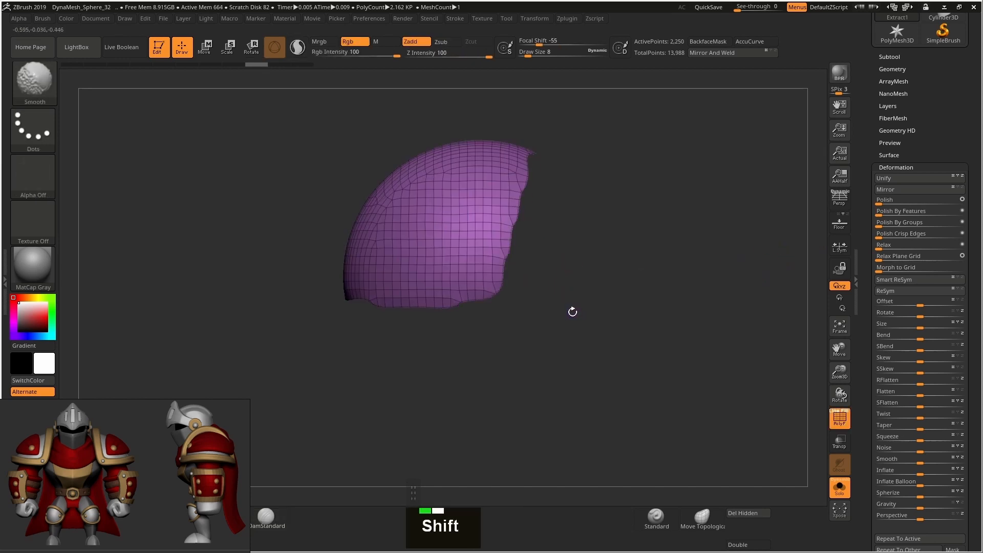
key(shift+f)
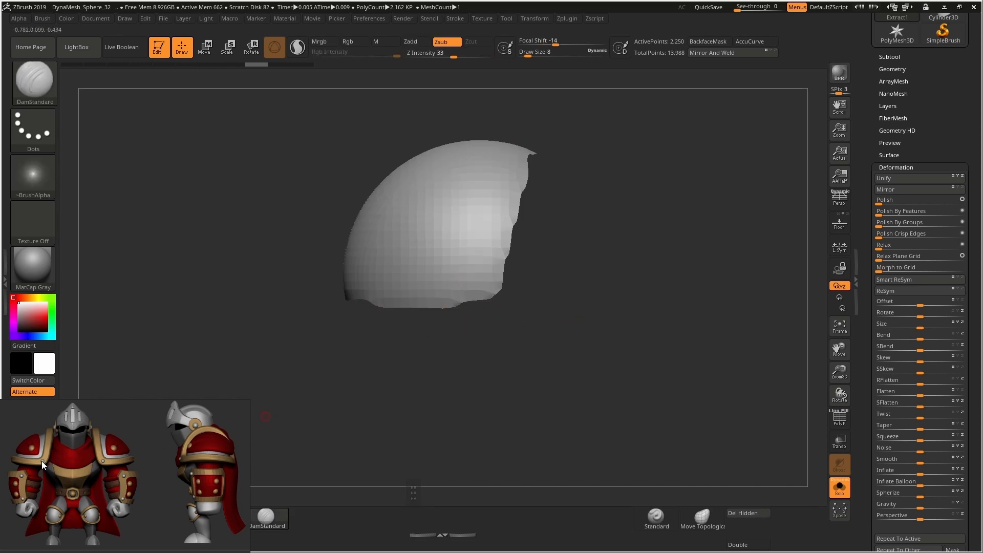
Step: Turn on the polyframe and mask the lower inner corner of the shoulder shell with a small lasso selection
mouse_move(513, 263)
alt+right_down()
mouse_move(573, 309)
mouse_move(511, 256)
mouse_move(499, 288)
mouse_move(562, 318)
mouse_move(547, 291)
mouse_move(527, 312)
mouse_move(508, 307)
alt+right_up()
key(shift+f)
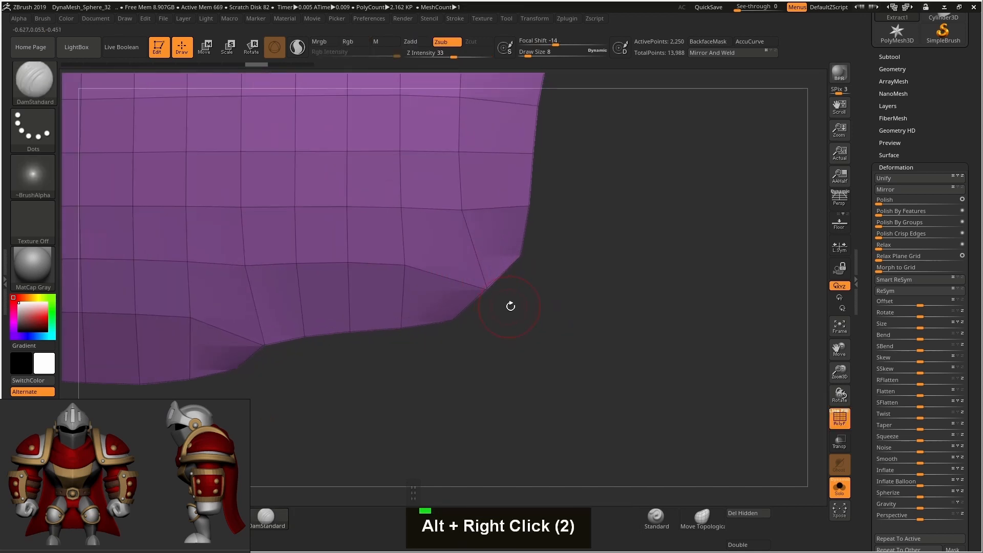
key(ctrl)
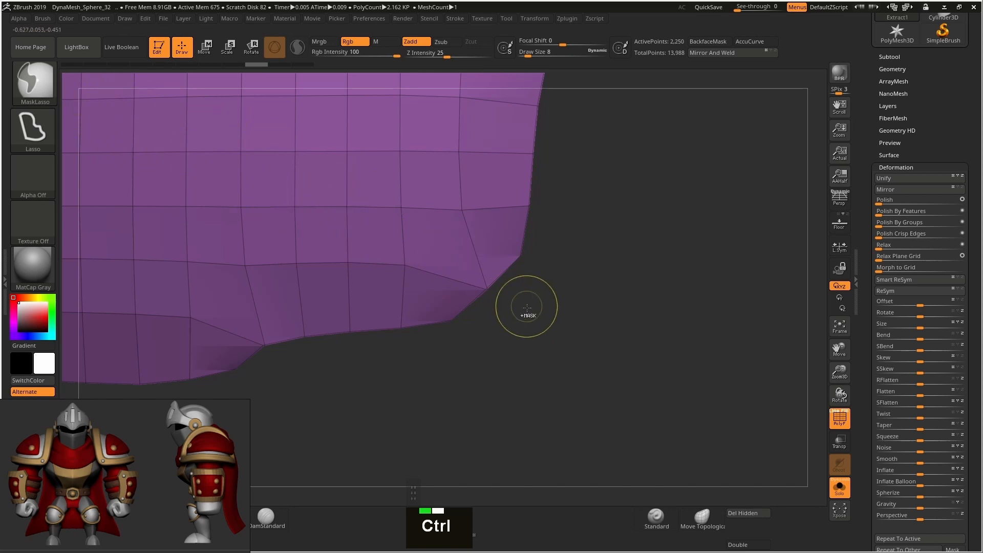
ctrl+drag(512, 305, 470, 276)
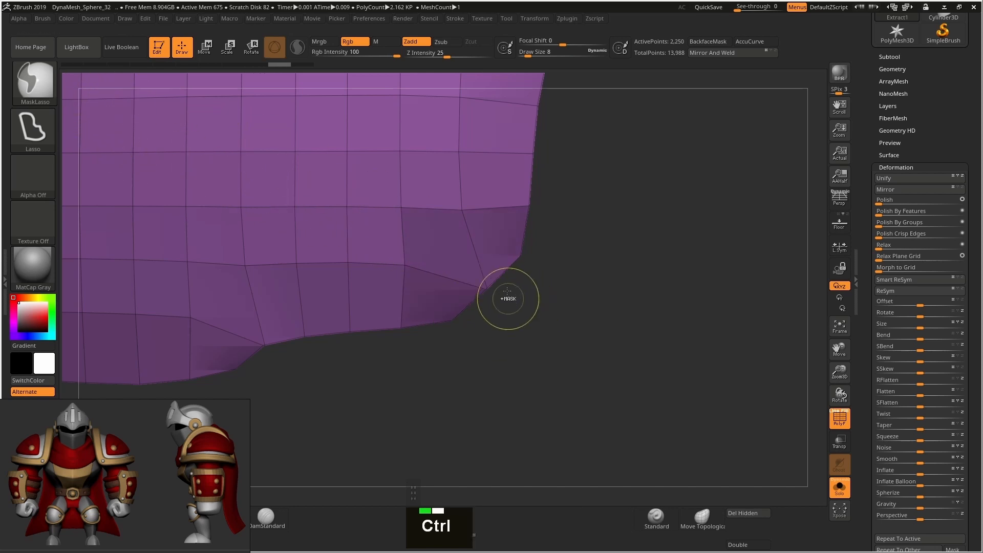
alt+right_drag(557, 316, 524, 303)
right_drag(586, 298, 460, 305)
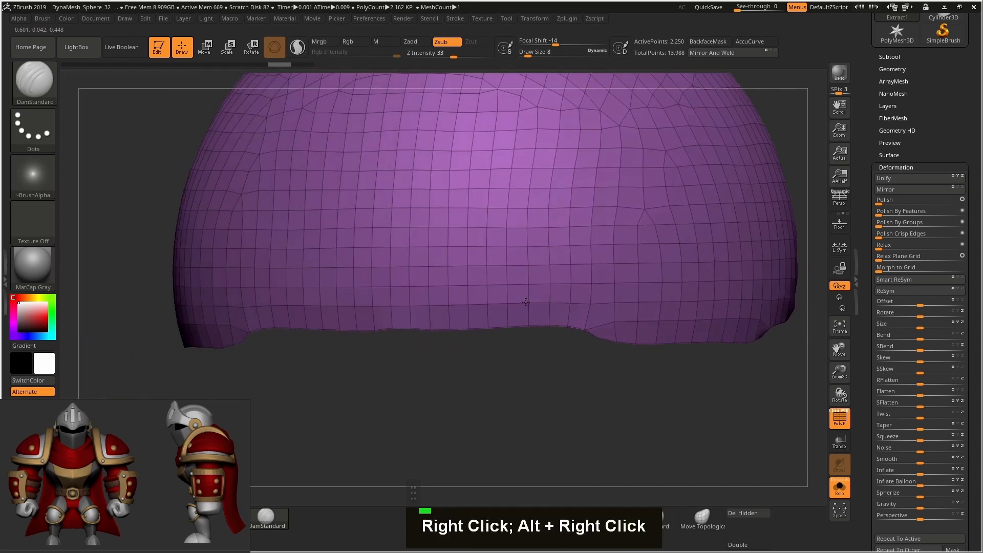
alt+right_drag(553, 279, 144, 232)
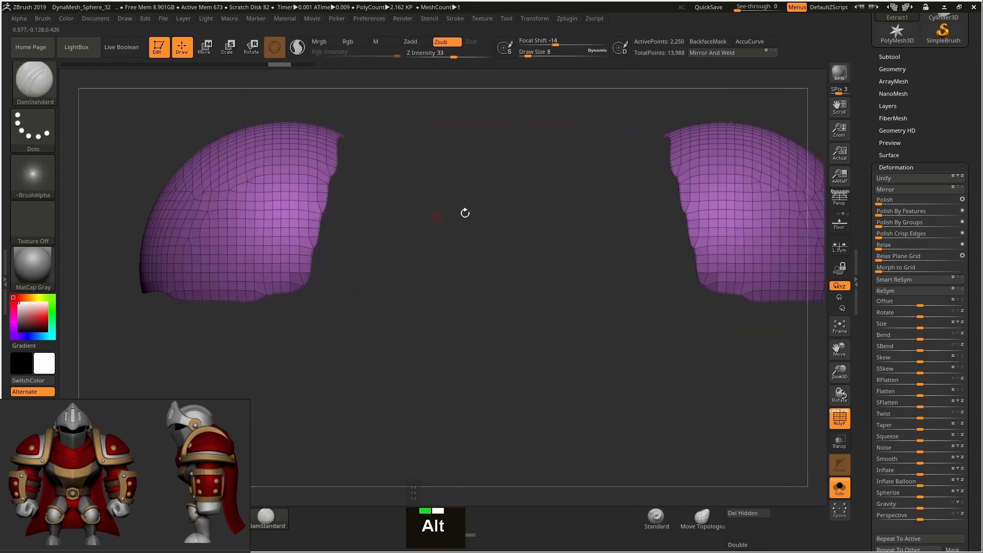
alt+right_drag(726, 224, 570, 280)
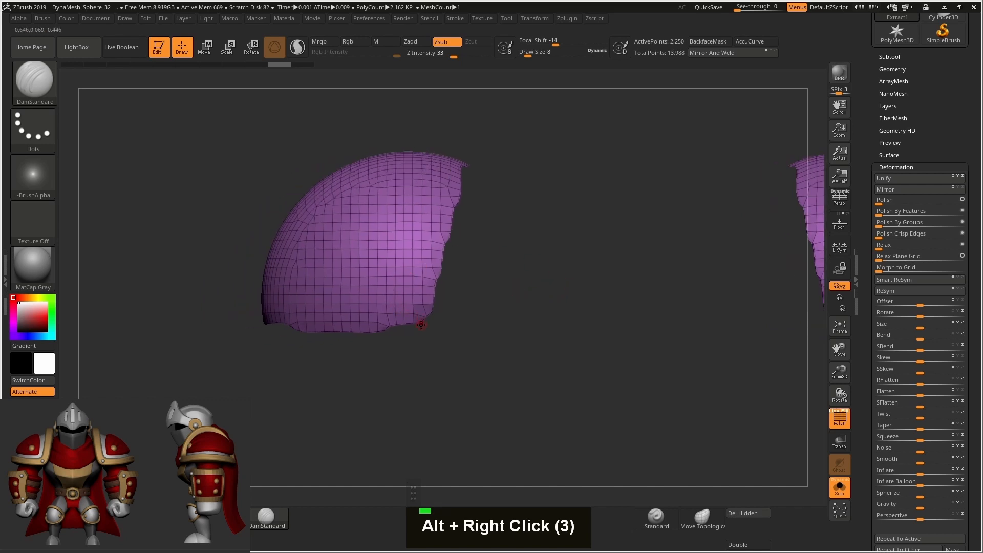
Step: Smooth the unmasked border of the shoulder shells with Polish By Features, then clear the corner mask
alt+right_drag(421, 324, 479, 309)
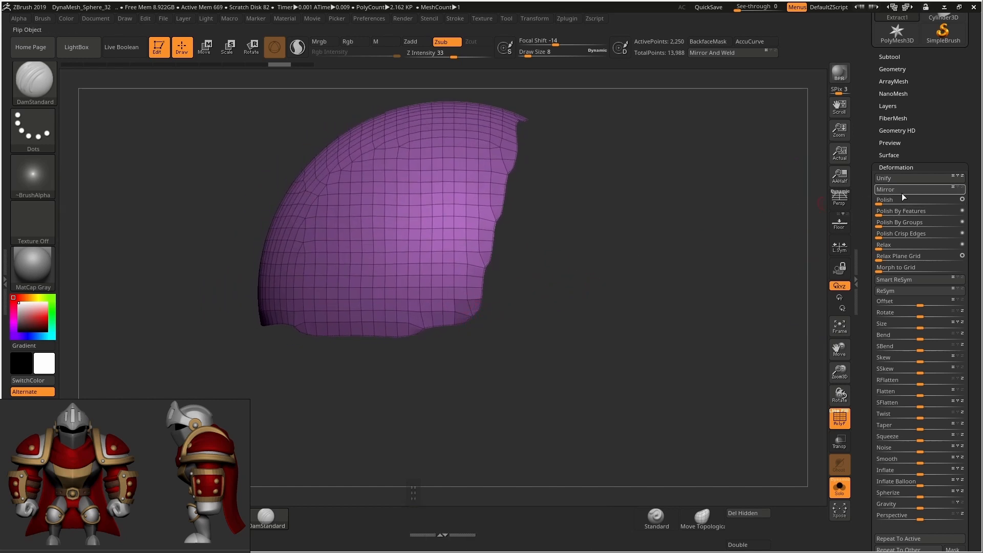
click(908, 211)
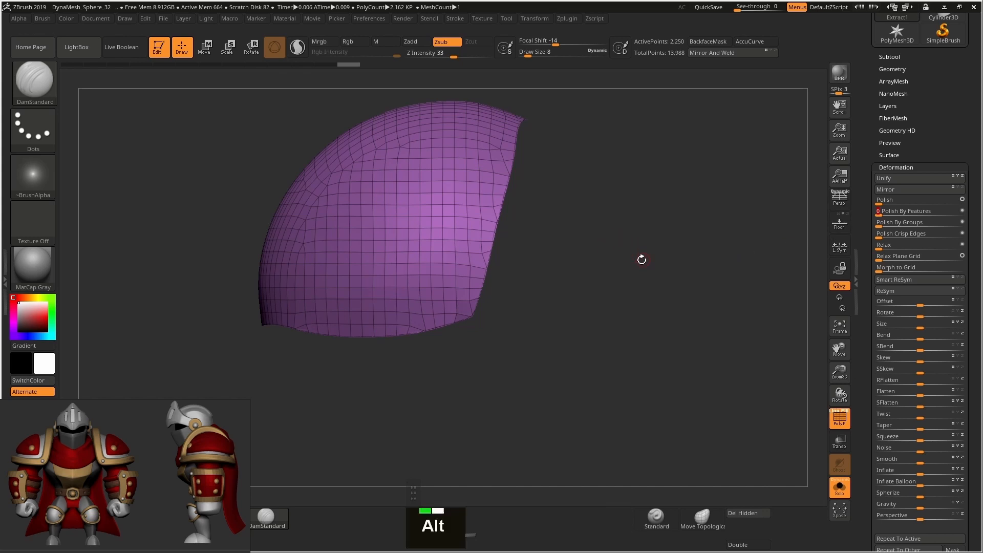
alt+right_drag(643, 259, 587, 256)
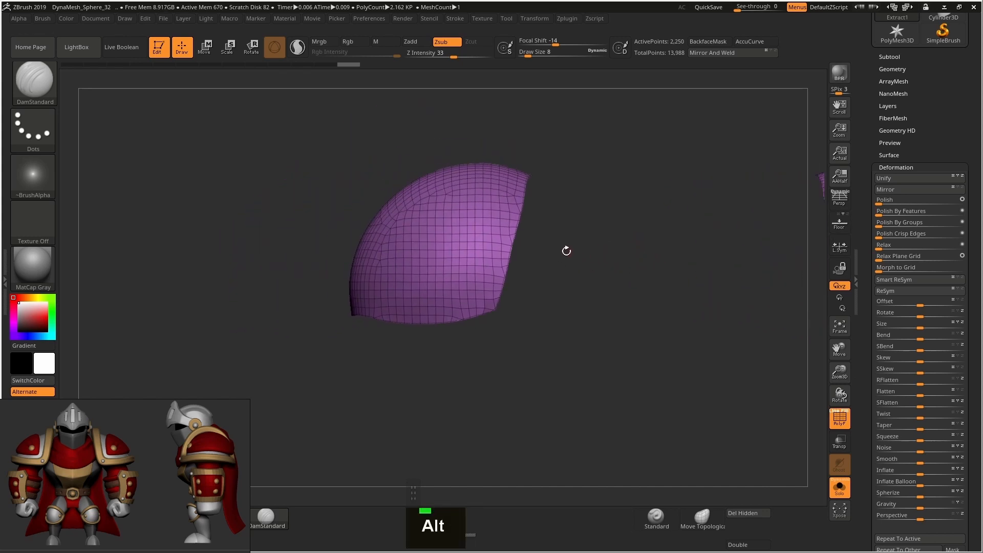
ctrl+click(569, 261)
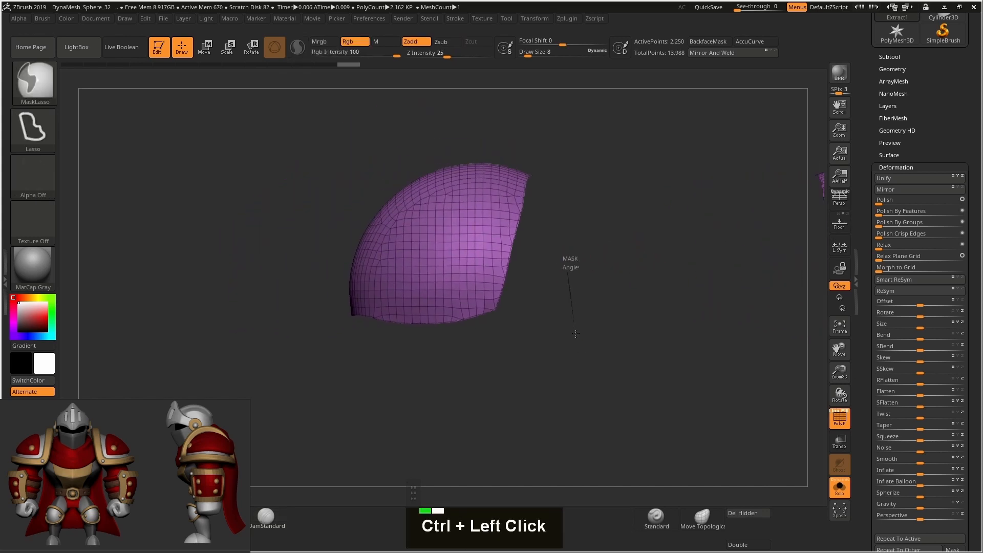
Step: Remesh the shoulder shells with ZRemesher using the Half polygon count option
click(897, 72)
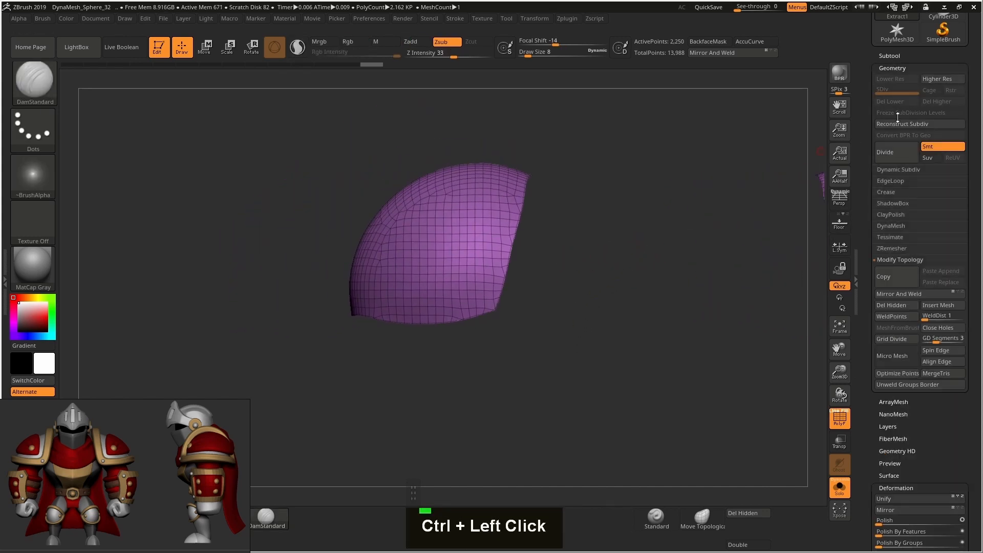
click(892, 248)
alt+right_drag(614, 281, 510, 292)
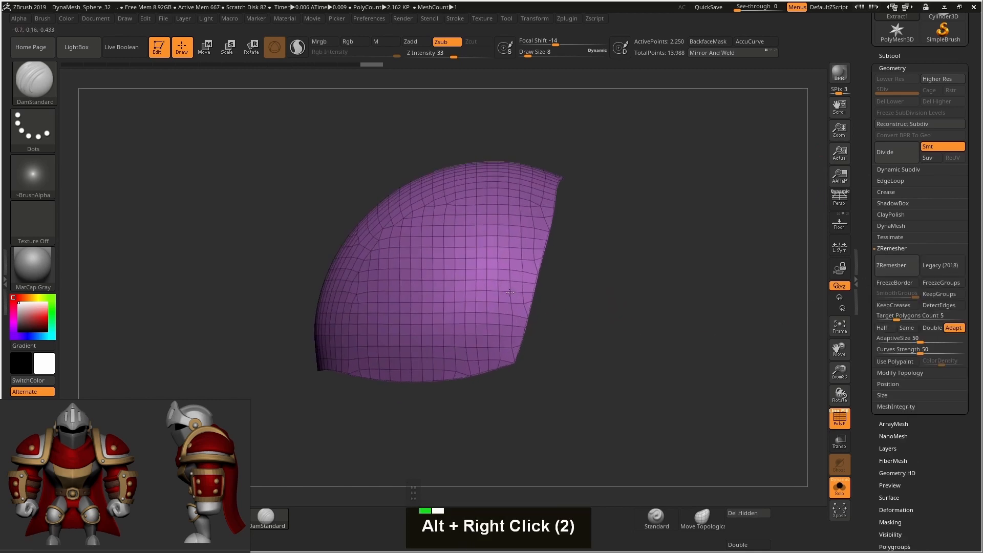
alt+right_drag(590, 304, 551, 300)
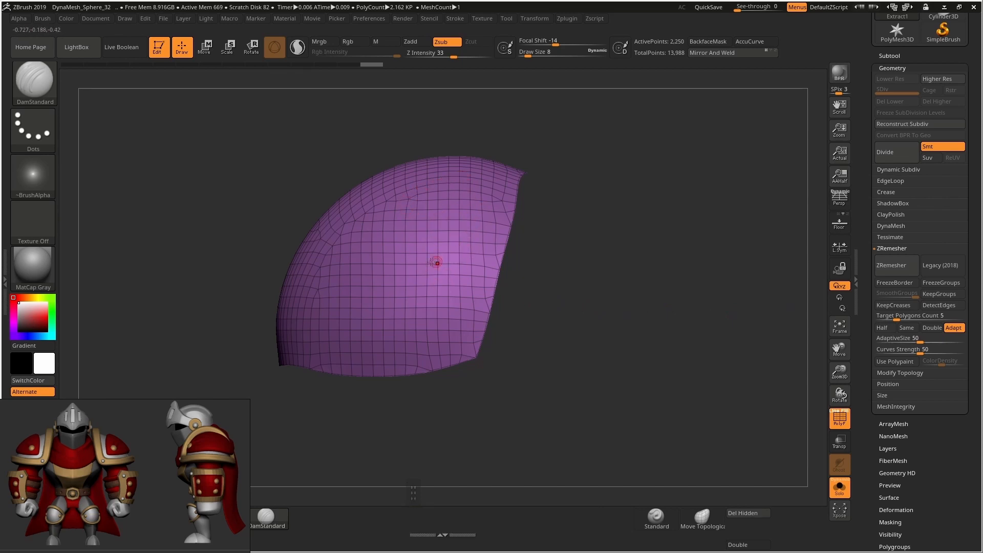
right_drag(431, 262, 449, 352)
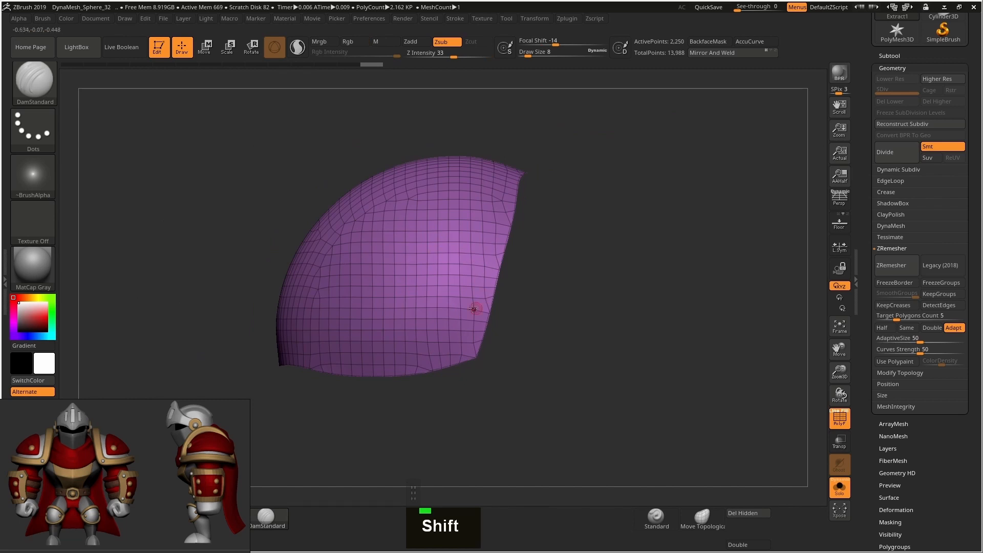
alt+right_drag(470, 297, 470, 279)
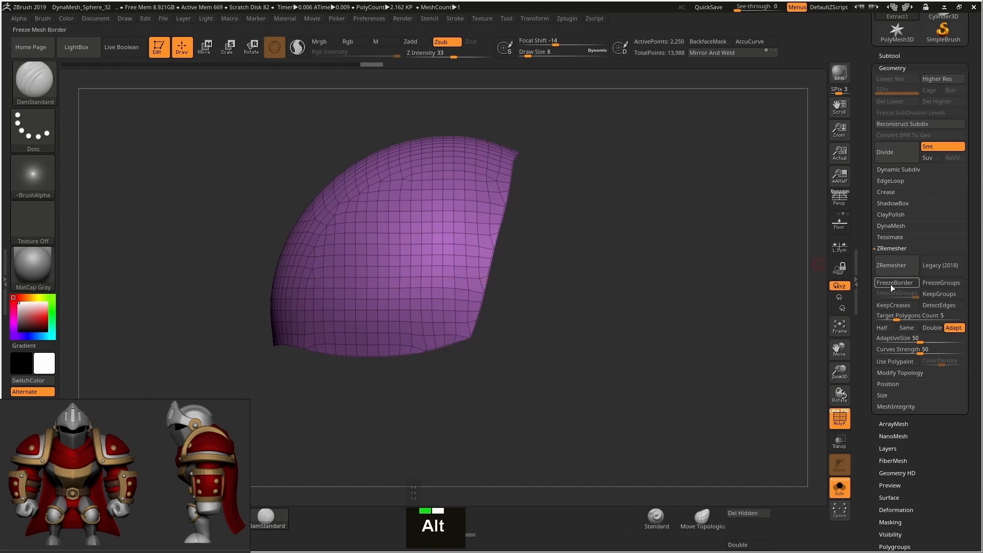
click(886, 328)
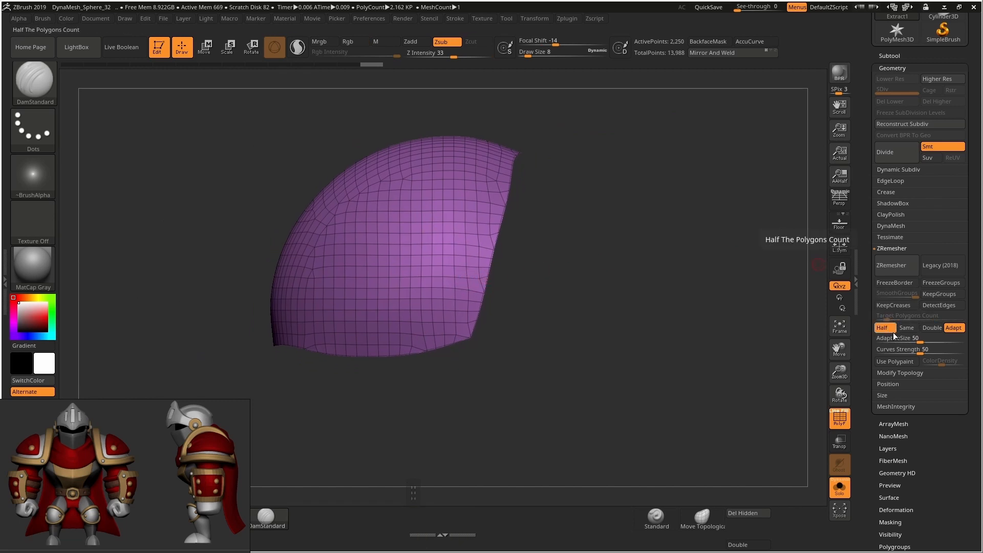
click(895, 269)
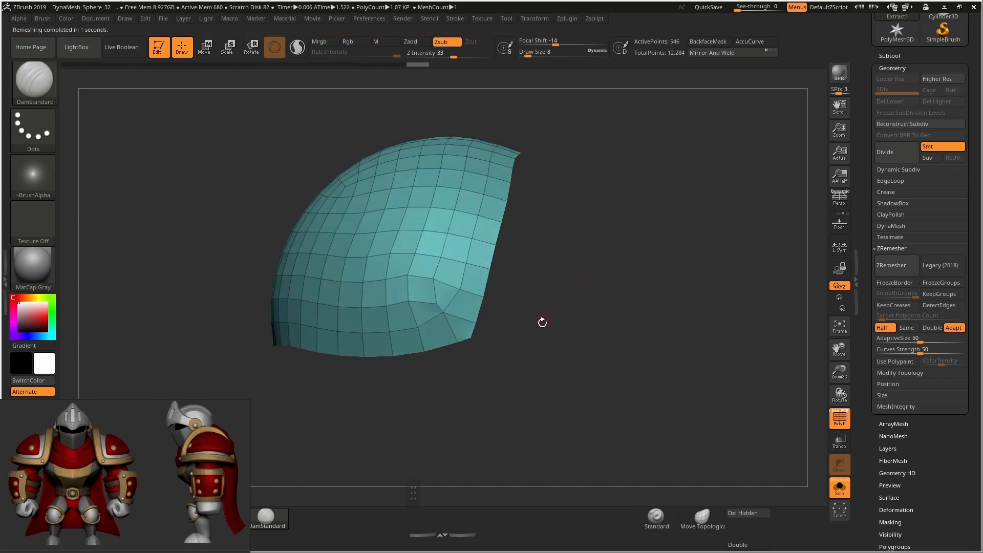
Step: Mask the lower inner corner of the remeshed shoulder shell and smooth the rest with Polish By Features
mouse_move(542, 323)
alt+right_down()
mouse_move(485, 287)
mouse_move(517, 326)
alt+right_up()
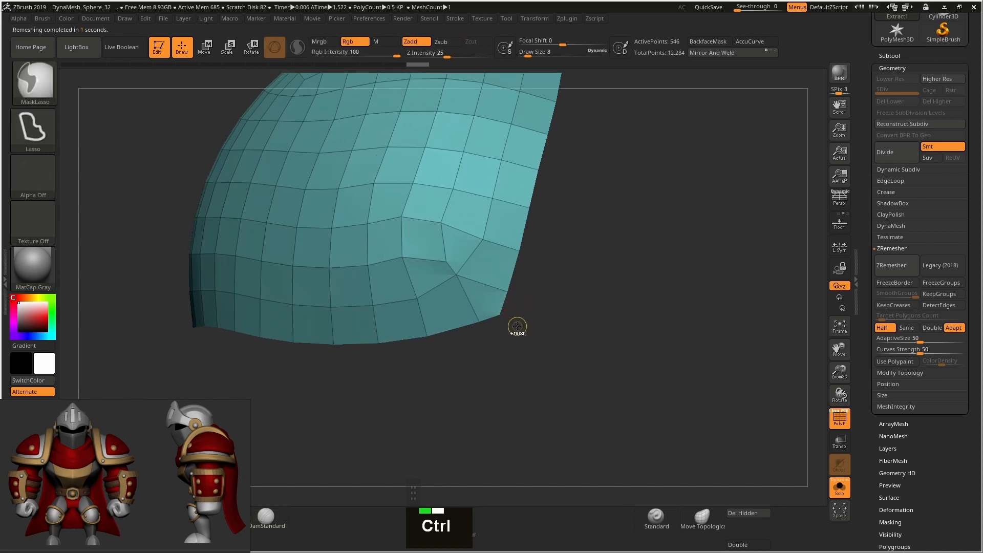
mouse_move(517, 326)
ctrl+mouse_down()
mouse_move(506, 304)
mouse_move(500, 327)
mouse_move(496, 299)
ctrl+mouse_up()
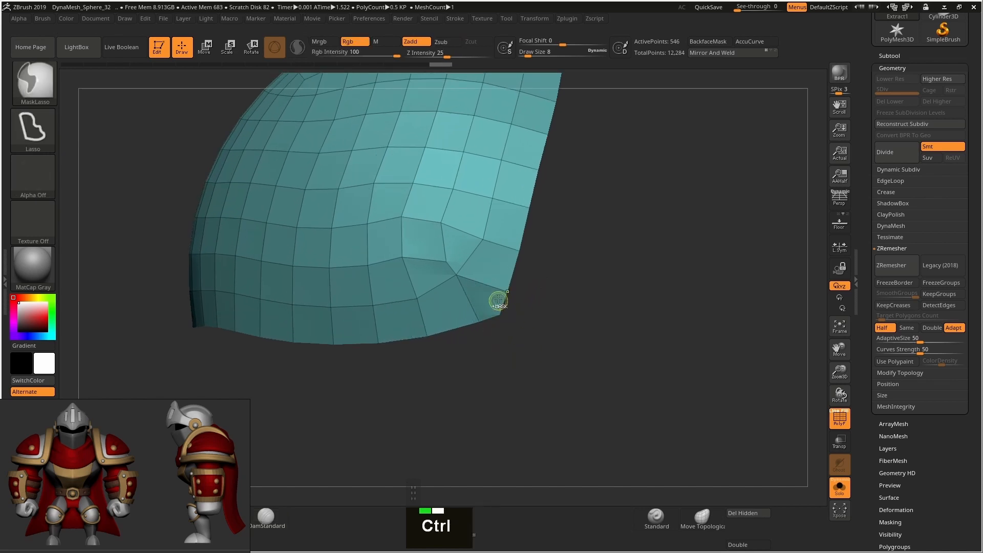
mouse_move(490, 323)
alt+right_down()
mouse_move(531, 271)
mouse_move(627, 276)
alt+right_up()
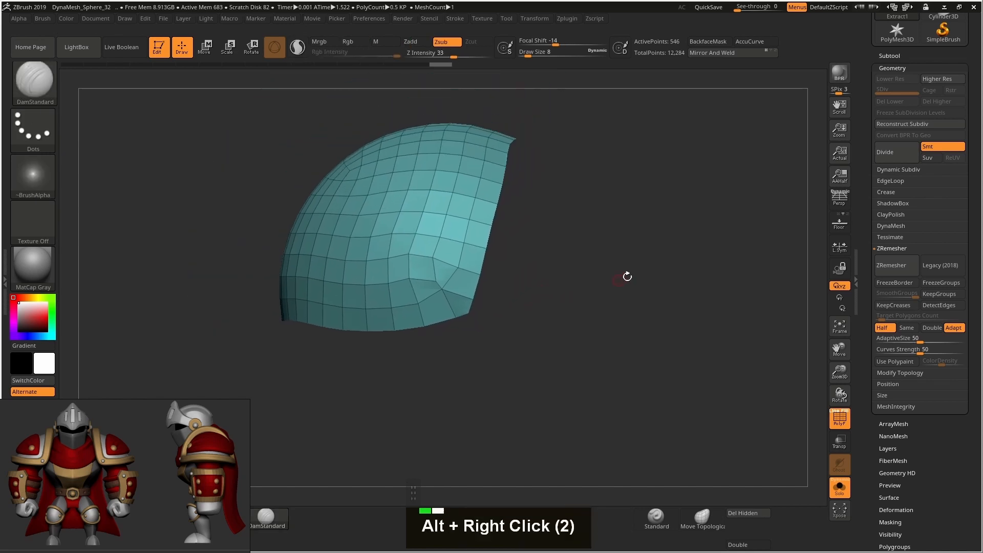
click(919, 68)
click(900, 167)
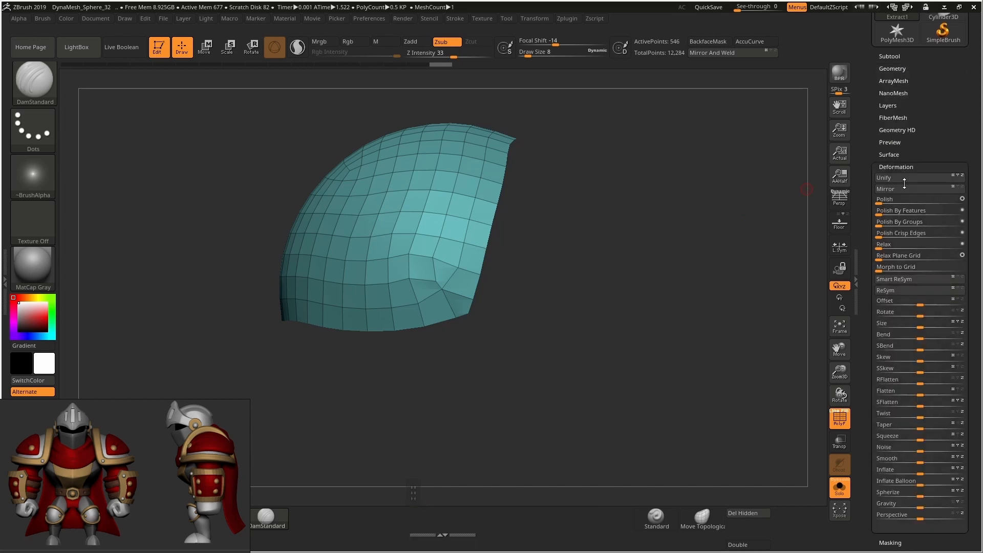
click(911, 211)
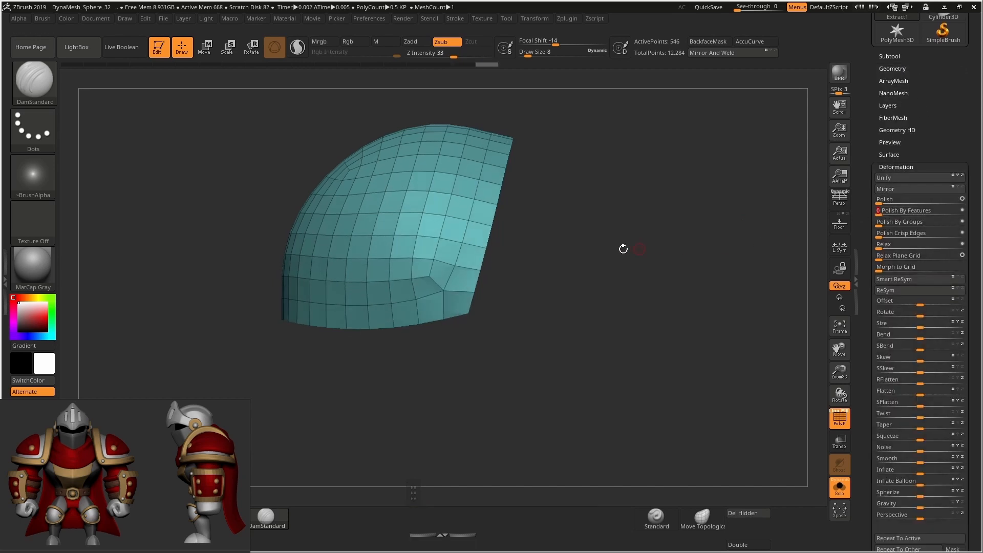
alt+right_drag(594, 238, 628, 247)
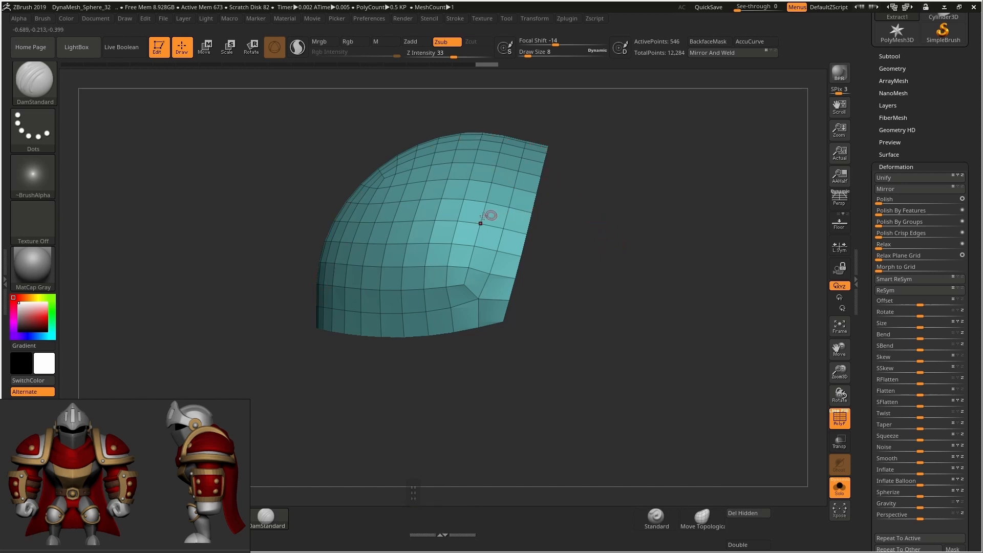
Step: Switch to the Move brush and set its draw size to 129
key(b)
click(419, 248)
key(s)
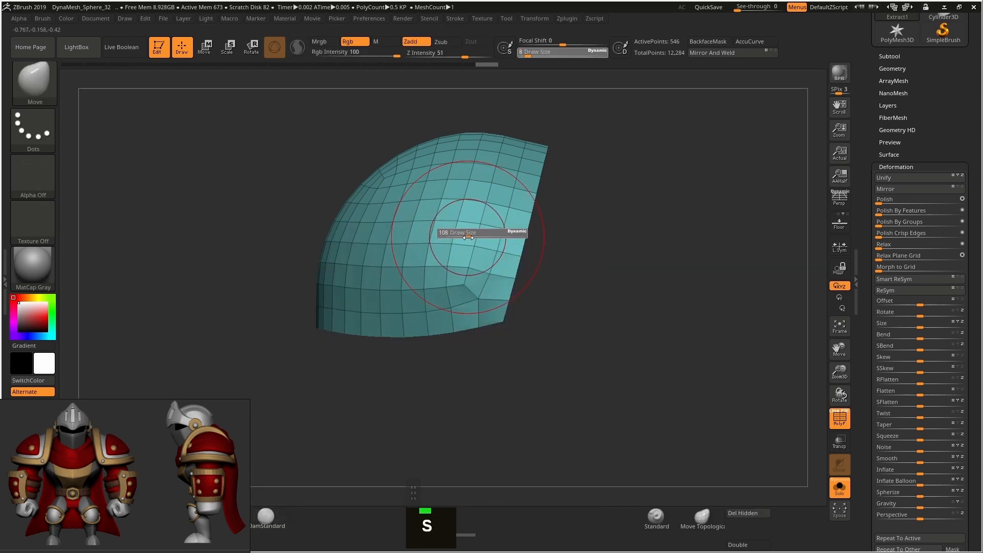
key(s)
Step: Try to pull the lower inner corner of the shoulder shell upward with the Move brush
mouse_move(503, 328)
mouse_down()
mouse_move(527, 326)
mouse_move(509, 273)
mouse_up()
key(ctrl+z)
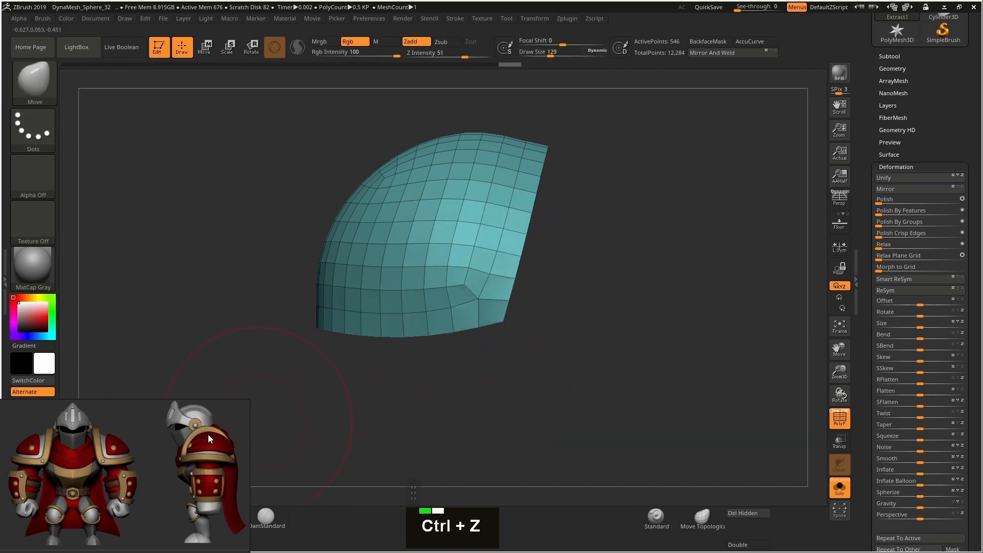
alt+right_drag(434, 218, 472, 241)
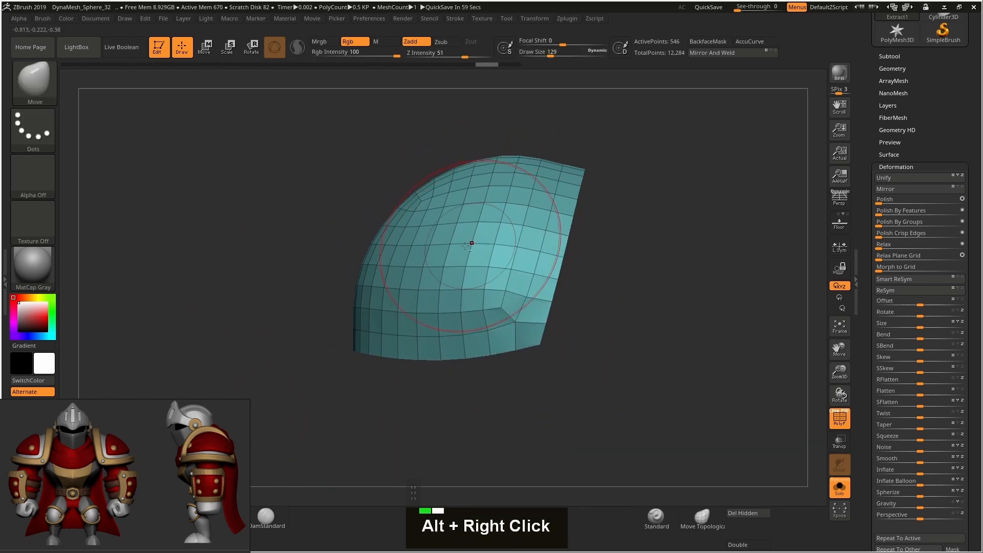
Step: Reshape the upper curve of the shoulder shell with the Move brush, using draw sizes of 227 and 177
key(s)
drag(451, 247, 461, 247)
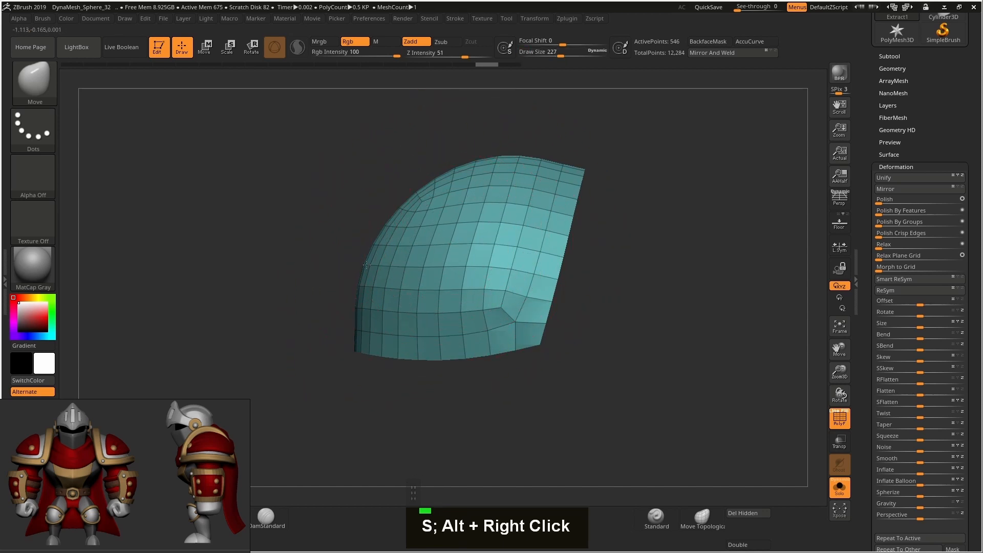
key(s)
drag(377, 260, 372, 260)
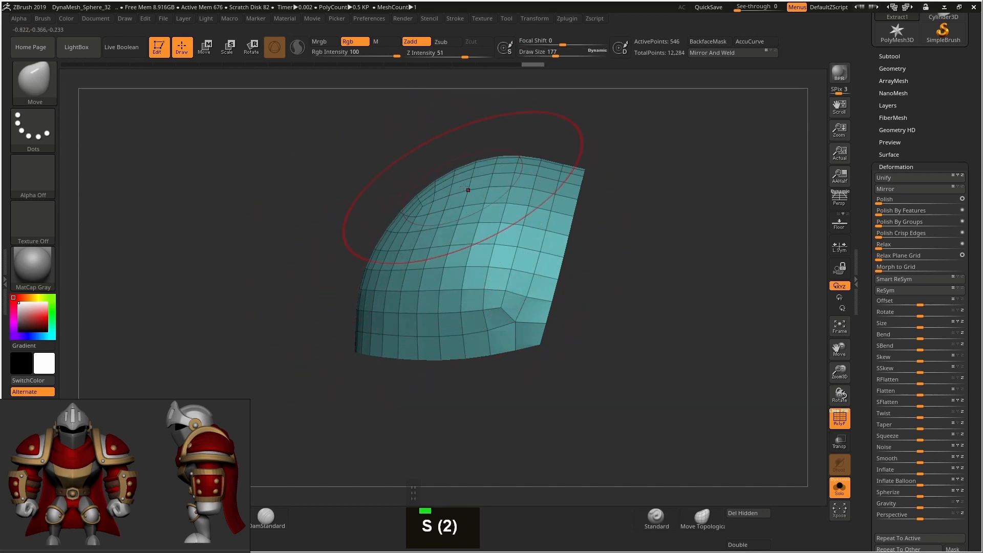
drag(487, 168, 508, 179)
mouse_move(461, 179)
shift+right_down()
mouse_move(527, 175)
mouse_move(530, 196)
shift+right_up()
drag(482, 182, 483, 191)
mouse_move(417, 200)
mouse_down()
mouse_move(425, 246)
mouse_move(393, 287)
mouse_move(450, 215)
mouse_move(522, 256)
mouse_move(491, 204)
mouse_move(613, 304)
mouse_up()
right_drag(657, 247, 609, 261)
alt+right_drag(609, 261, 581, 244)
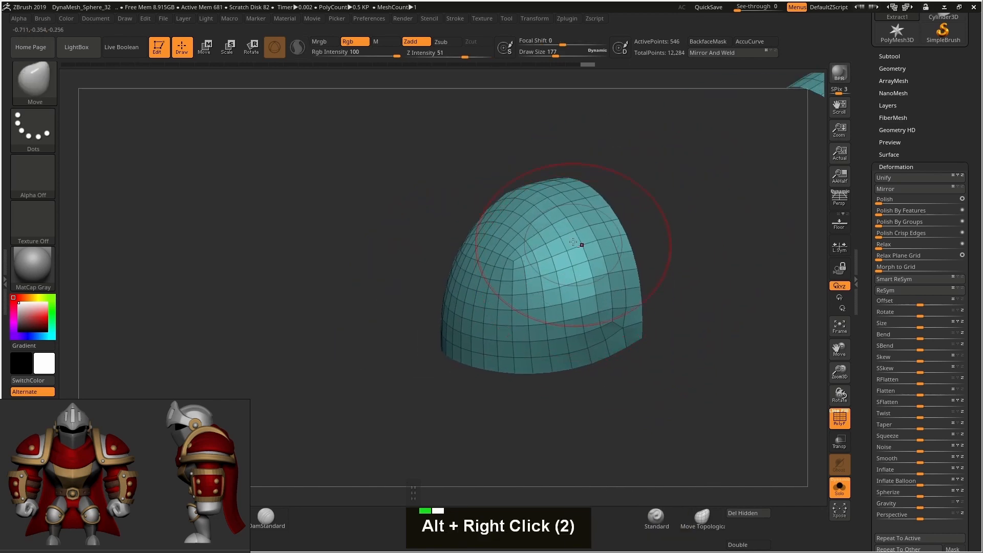
Step: Smooth the dome and lower side of the shoulder shell from several angles at draw size 177
mouse_move(563, 207)
shift+mouse_down()
mouse_move(548, 200)
mouse_move(596, 328)
shift+mouse_up()
mouse_move(589, 328)
right_down()
mouse_move(517, 302)
mouse_move(482, 256)
right_up()
shift+drag(454, 252, 402, 272)
mouse_move(443, 266)
right_down()
mouse_move(505, 271)
mouse_move(535, 246)
right_up()
shift+drag(449, 253, 420, 271)
shift+drag(435, 276, 486, 281)
right_drag(531, 266, 450, 276)
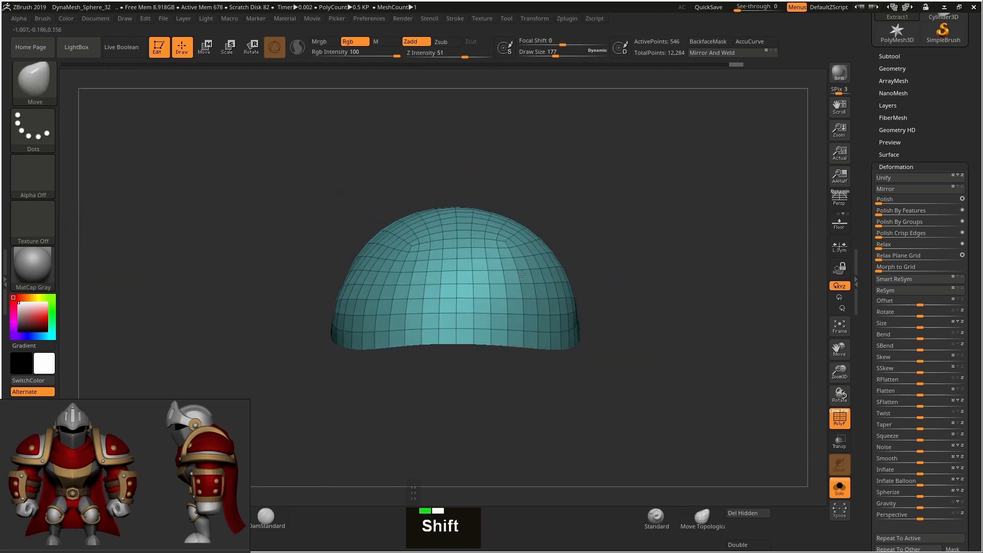
mouse_move(353, 316)
shift+mouse_down()
mouse_move(522, 301)
mouse_move(509, 323)
shift+mouse_up()
Step: Set the draw size to 129 and pull down the middle of the shell's lower rim to straighten it
alt+right_drag(505, 331, 530, 291)
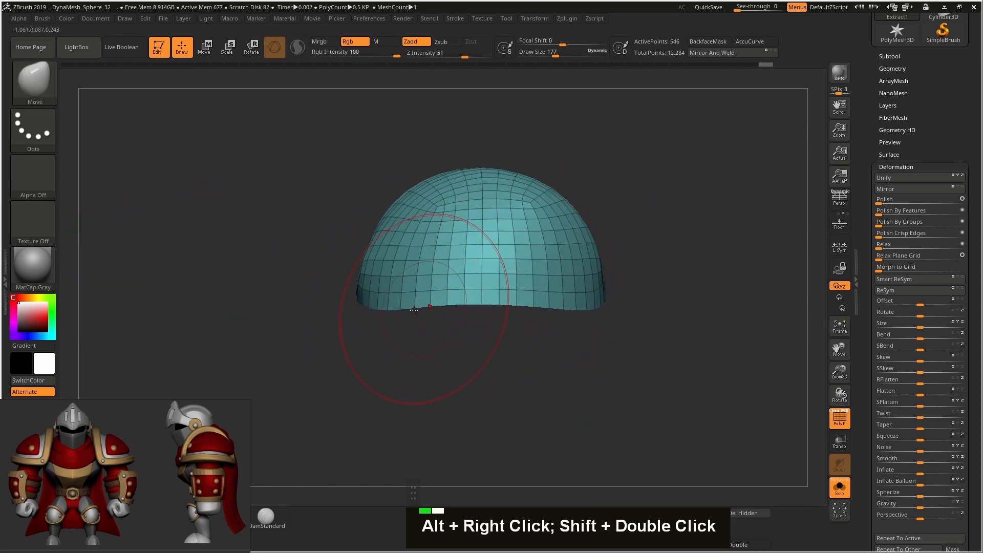
key(s)
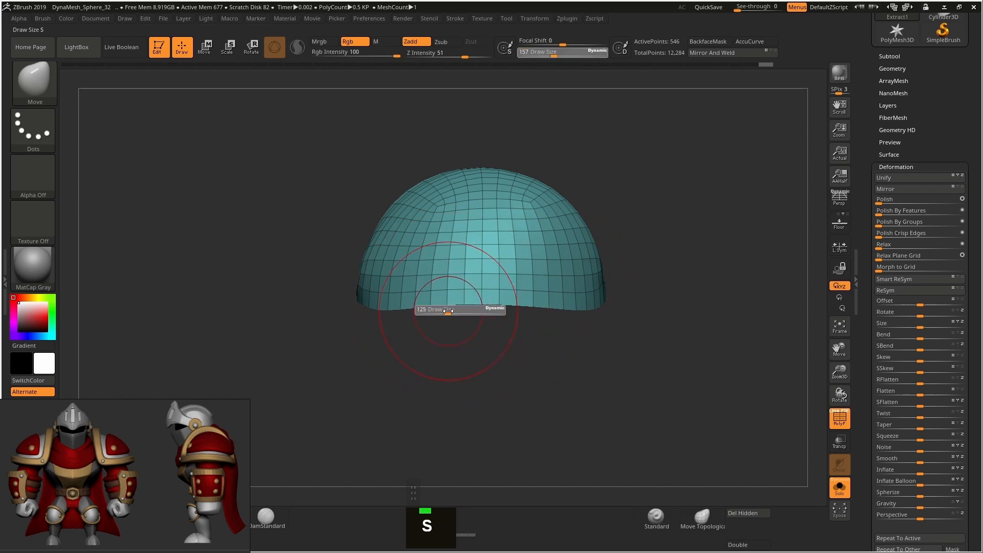
mouse_move(460, 310)
mouse_down()
mouse_move(449, 310)
mouse_move(495, 311)
mouse_up()
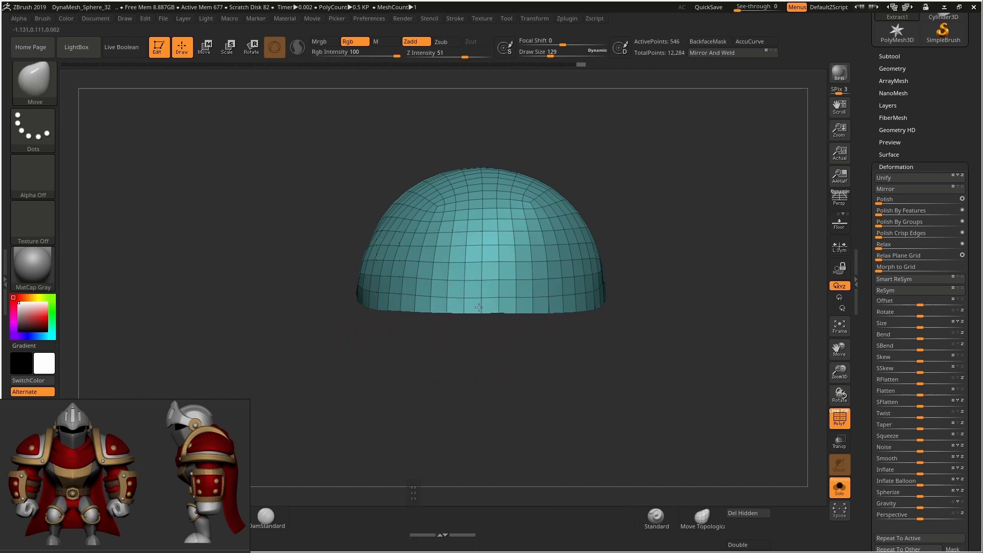
Step: Smooth the sides and top of the shoulder shell with a larger draw size of 215
right_drag(599, 287, 479, 277)
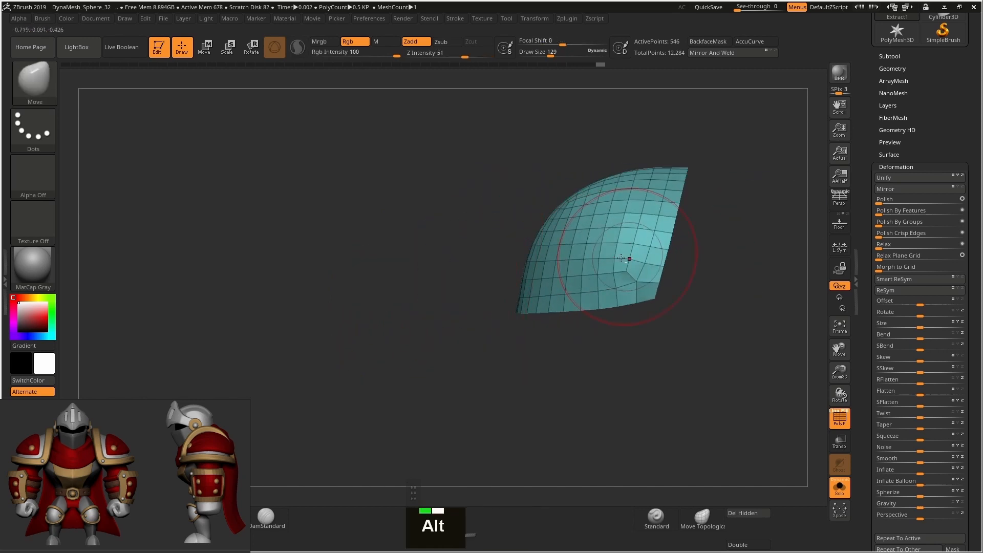
alt+right_drag(630, 259, 509, 283)
mouse_move(469, 252)
shift+mouse_down()
mouse_move(459, 266)
mouse_move(468, 267)
shift+mouse_up()
key(s)
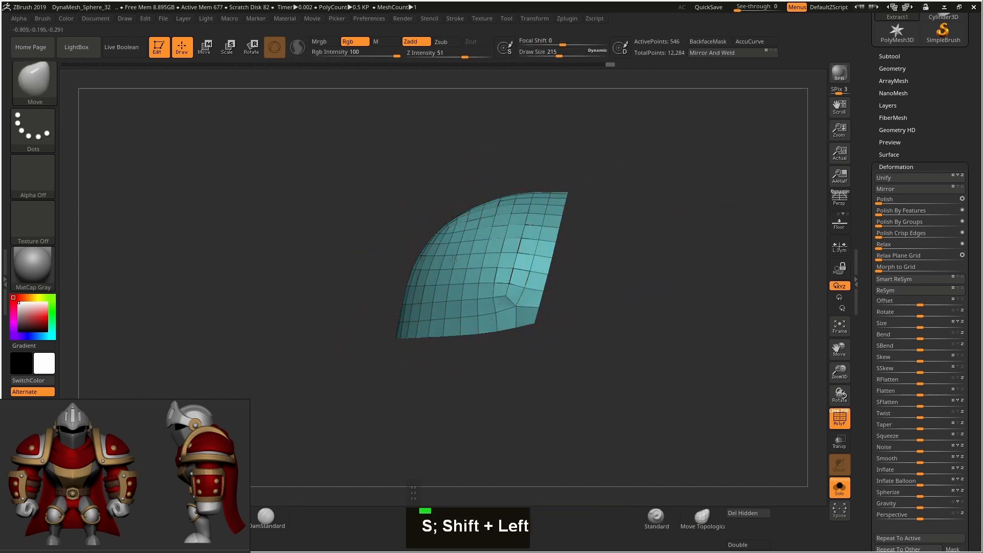
right_drag(389, 235, 435, 261)
shift+drag(440, 246, 404, 259)
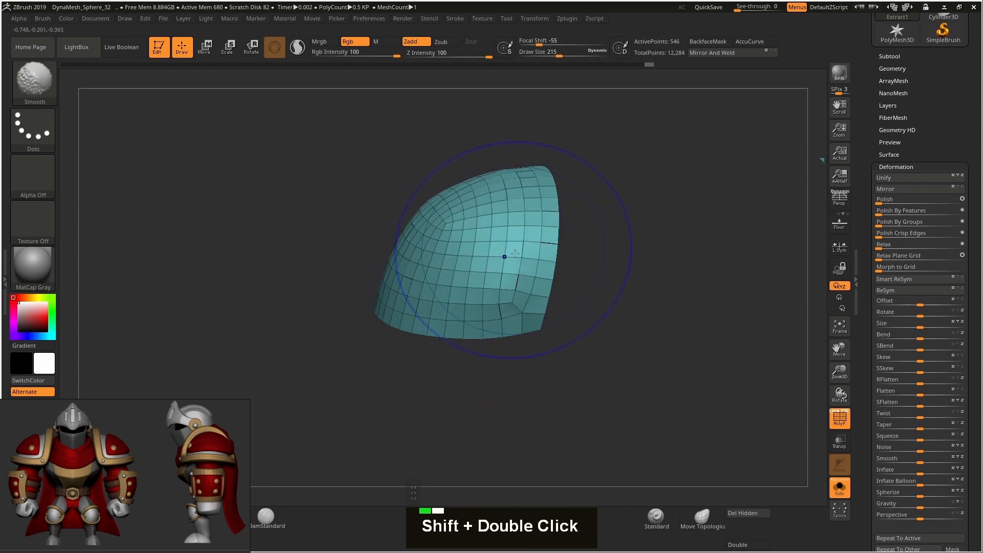
right_drag(512, 256, 556, 277)
shift+drag(445, 215, 418, 190)
right_drag(435, 205, 374, 195)
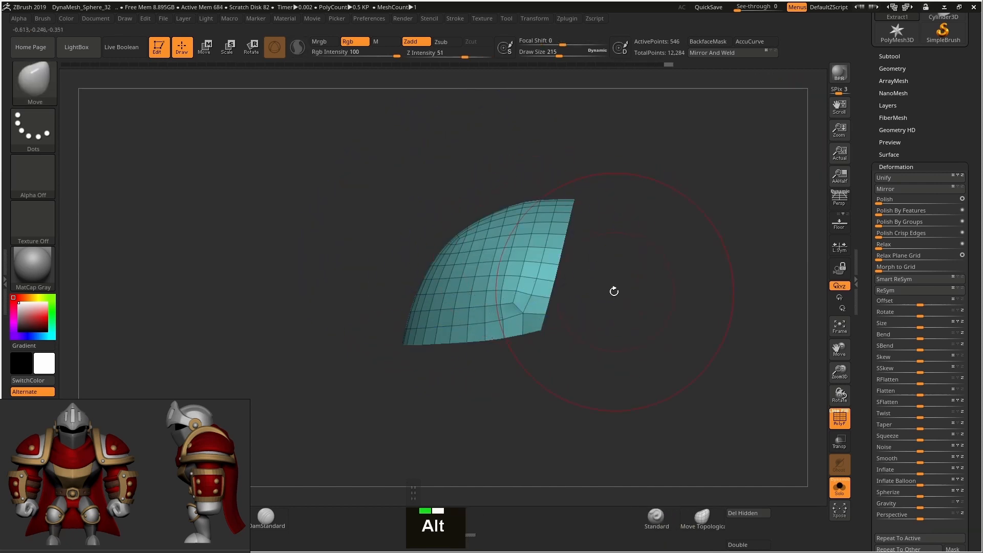
Step: Smooth the shoulder shells again with Polish By Features and reduce the draw size to 42
alt+right_drag(614, 291, 652, 245)
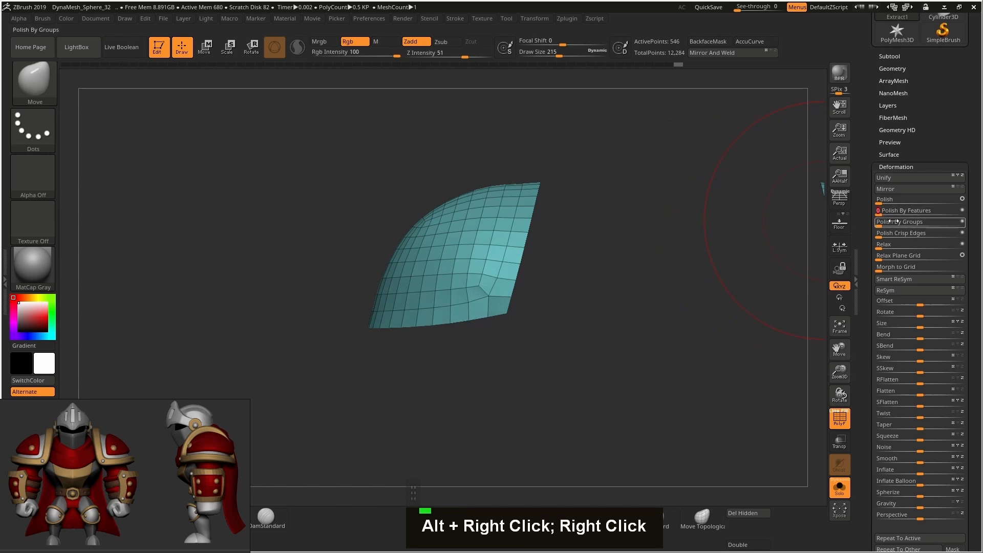
mouse_move(539, 276)
alt+right_down()
mouse_move(499, 259)
mouse_move(544, 283)
mouse_move(527, 303)
mouse_move(553, 274)
mouse_move(593, 285)
mouse_move(574, 298)
mouse_move(584, 294)
mouse_move(563, 285)
mouse_move(585, 296)
mouse_move(527, 291)
alt+right_up()
ctrl+click(538, 310)
key(s)
key(shift+f)
key(shift+f)
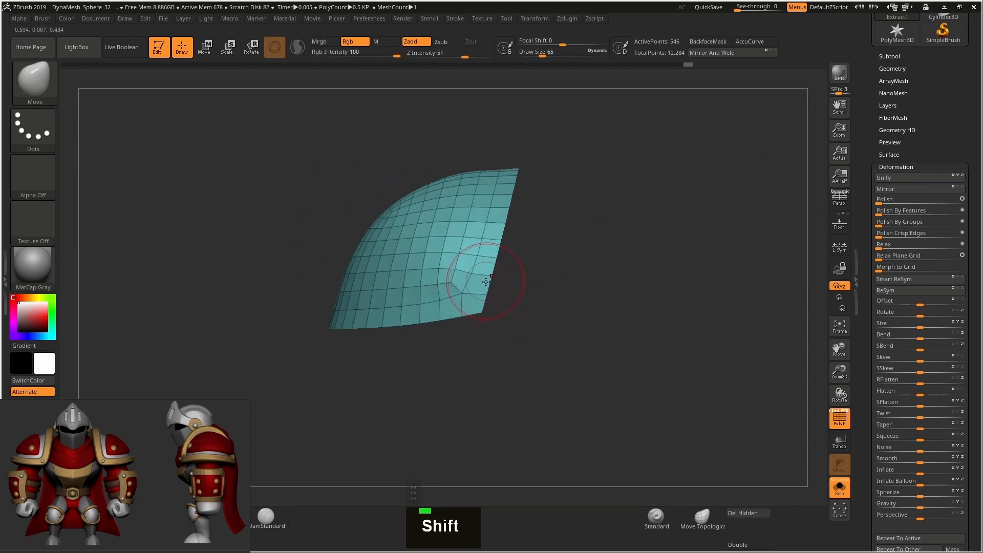
alt+right_drag(451, 264, 540, 293)
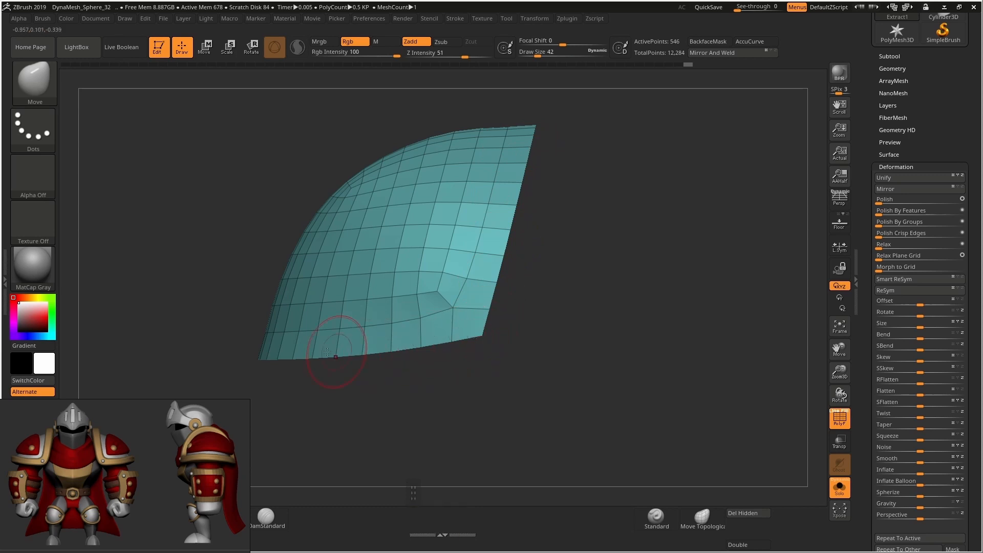
Step: Mask the row of polygons along the shell's inner and lower borders, then invert the mask to leave only that band unmasked
alt+right_drag(604, 242, 583, 249)
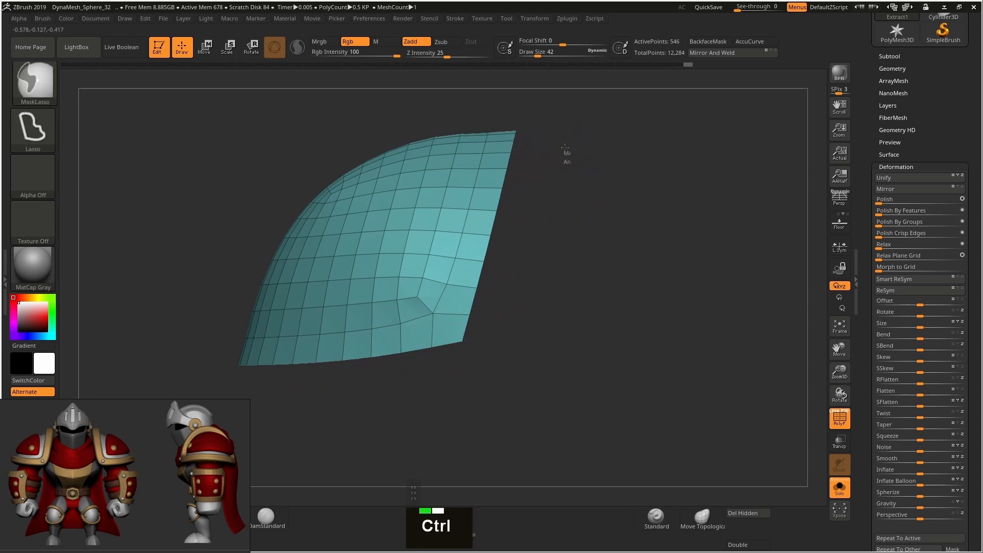
mouse_move(542, 107)
ctrl+mouse_down()
mouse_move(512, 106)
mouse_move(494, 133)
mouse_move(448, 359)
mouse_move(476, 381)
mouse_move(507, 384)
ctrl+mouse_up()
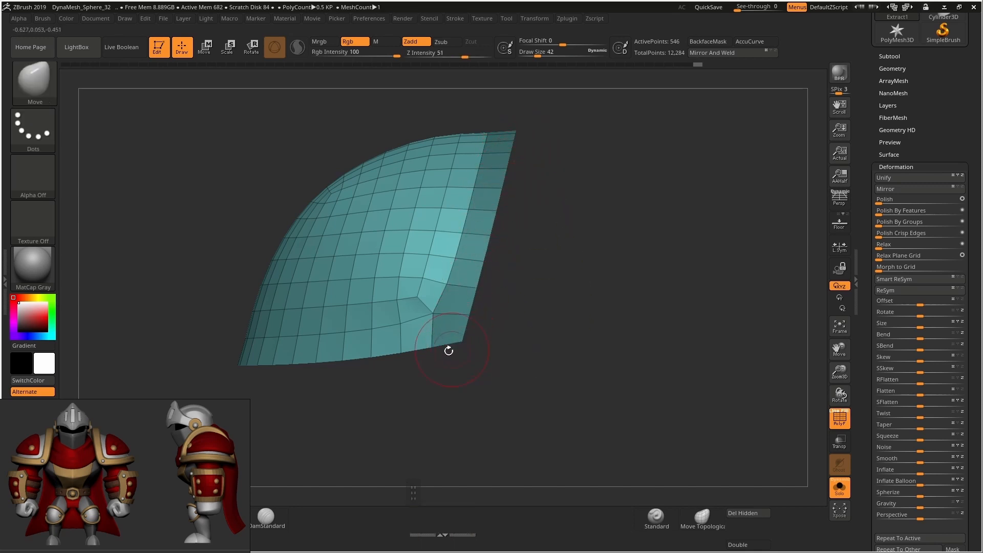
ctrl+click(500, 325)
mouse_move(432, 331)
ctrl+mouse_down()
mouse_move(201, 329)
mouse_move(526, 378)
ctrl+mouse_up()
mouse_move(526, 377)
alt+right_down()
mouse_move(446, 269)
mouse_move(521, 267)
mouse_move(459, 262)
alt+right_up()
mouse_move(523, 293)
alt+right_down()
mouse_move(511, 267)
mouse_move(513, 288)
alt+right_up()
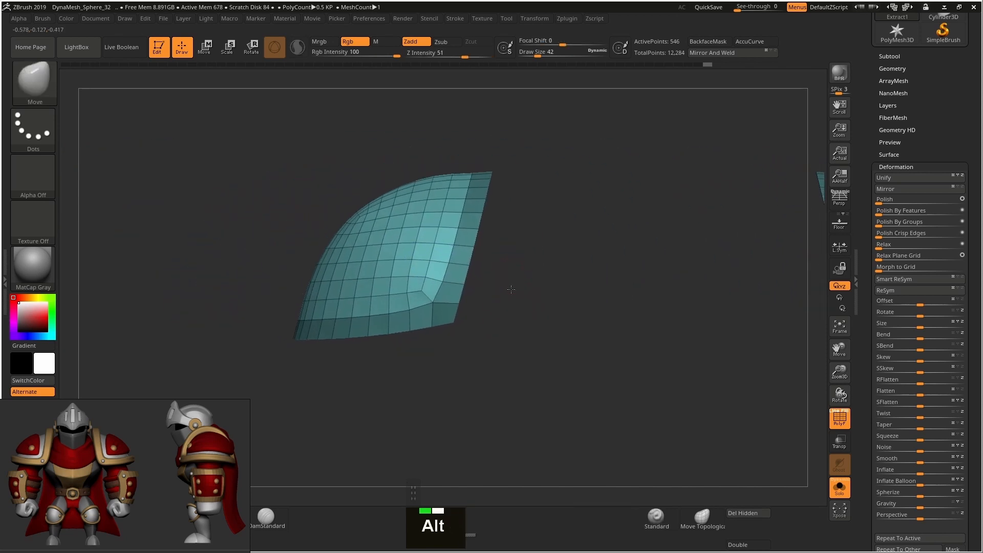
ctrl+click(519, 293)
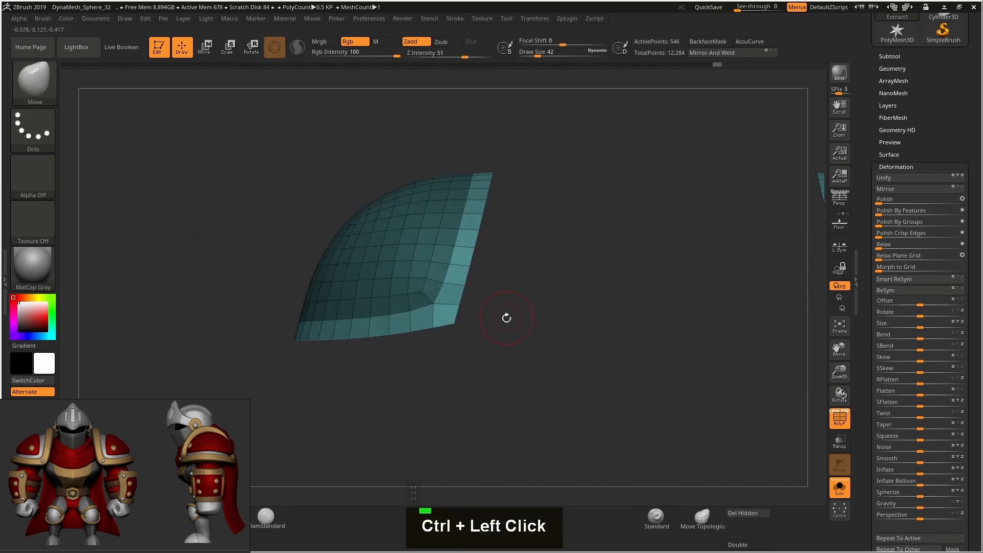
Step: Set the draw size to 172 and pull the lower corner and inner edge of the shoulder shell's border band outward
key(s)
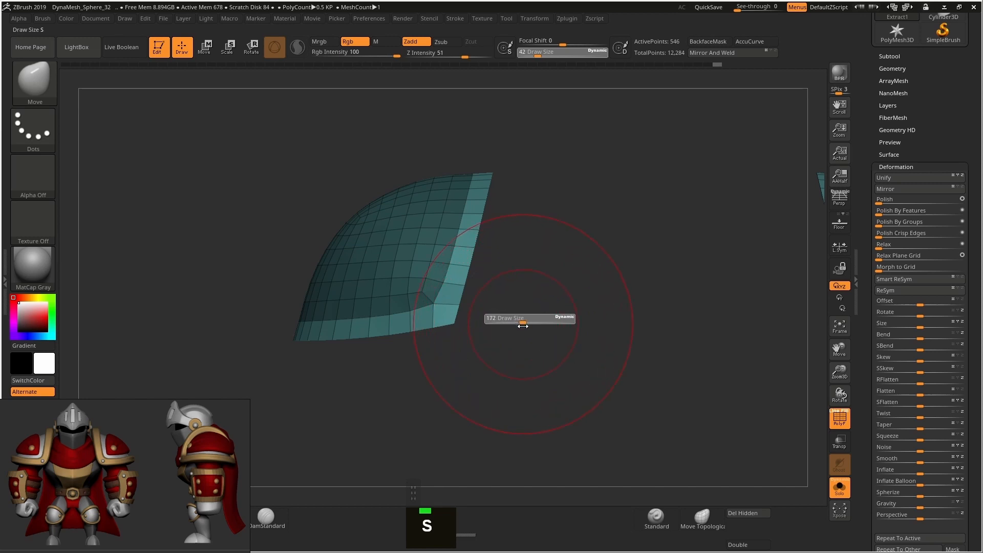
drag(523, 326, 523, 326)
drag(454, 318, 462, 318)
drag(457, 266, 465, 263)
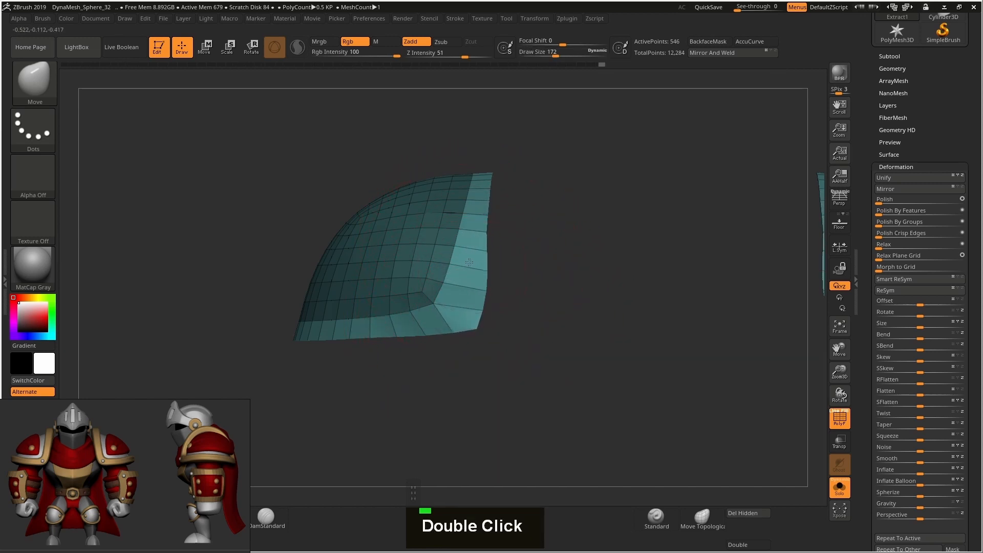
Step: Refine the band's inner edge with draw size 75 and its lower corner with draw size 116
key(s)
drag(469, 263, 471, 276)
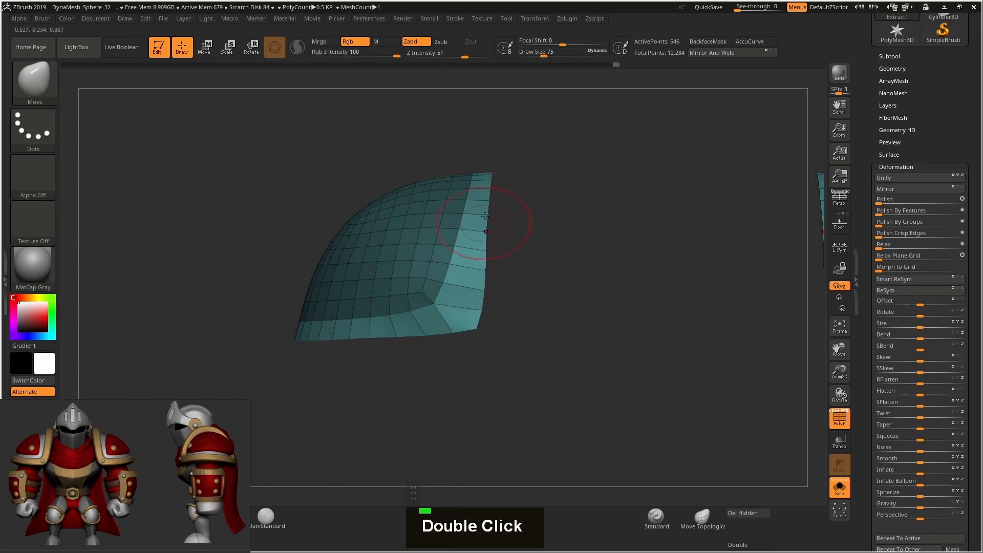
key(s)
drag(470, 330, 474, 329)
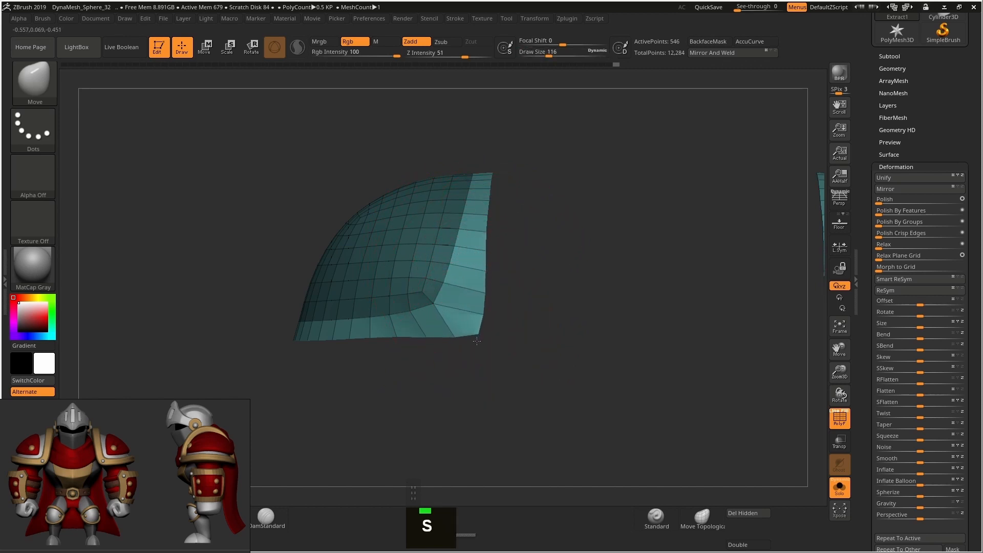
Step: Pull the border band outward on the shell's opposite side, using draw sizes 162 and 129 for the lower corner and rim
alt+right_drag(440, 336, 437, 323)
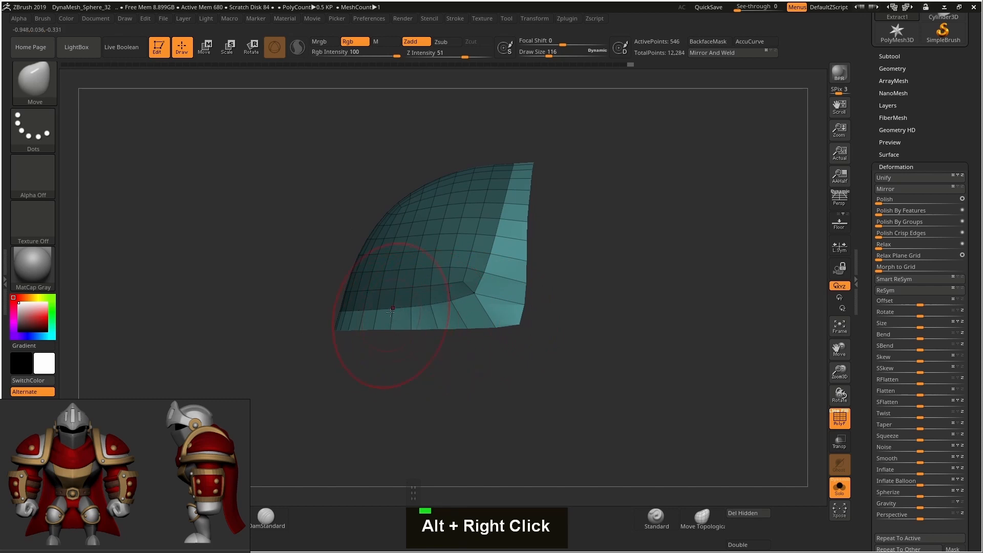
right_drag(391, 311, 395, 307)
key(s)
drag(395, 307, 421, 311)
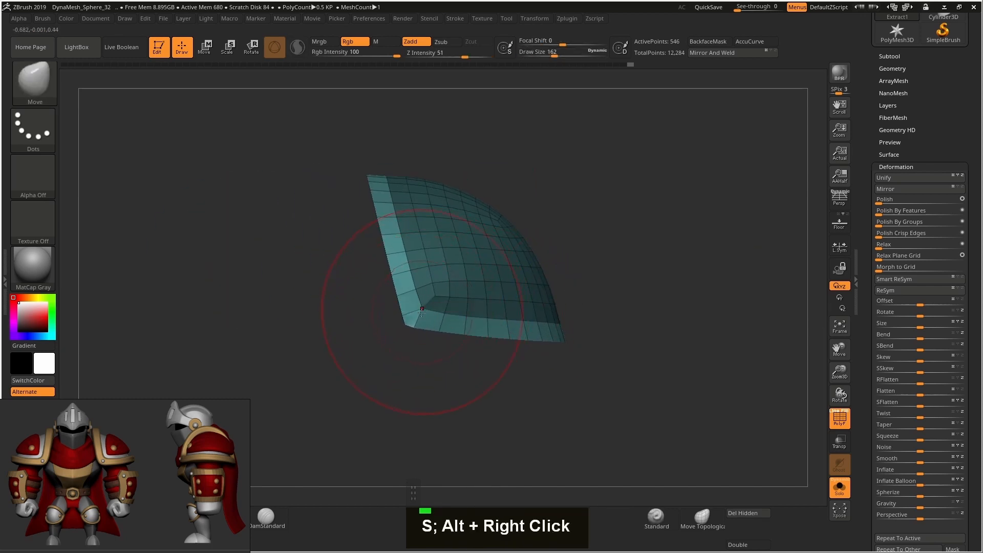
double_click(385, 285)
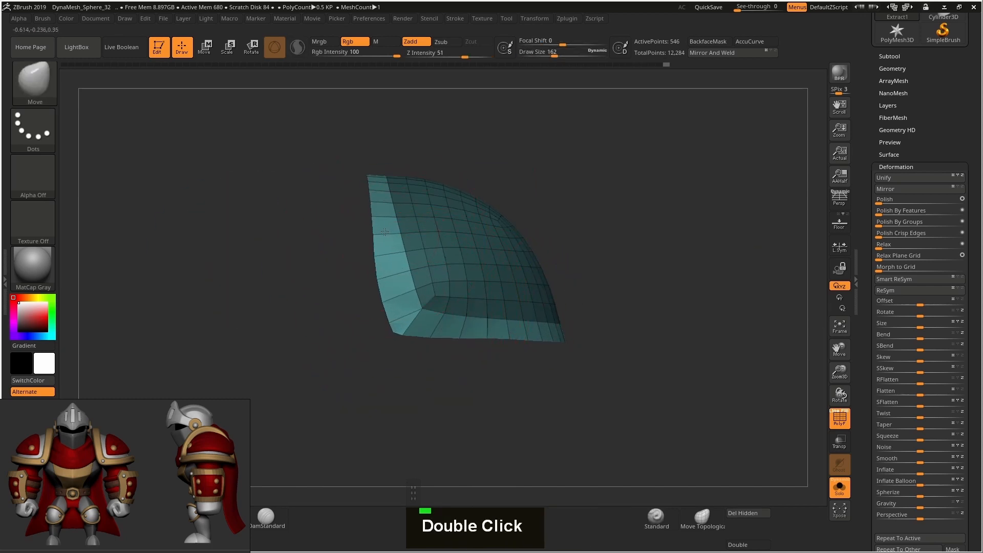
key(ctrl+z)
key(s)
drag(409, 308, 397, 312)
key(s)
click(465, 340)
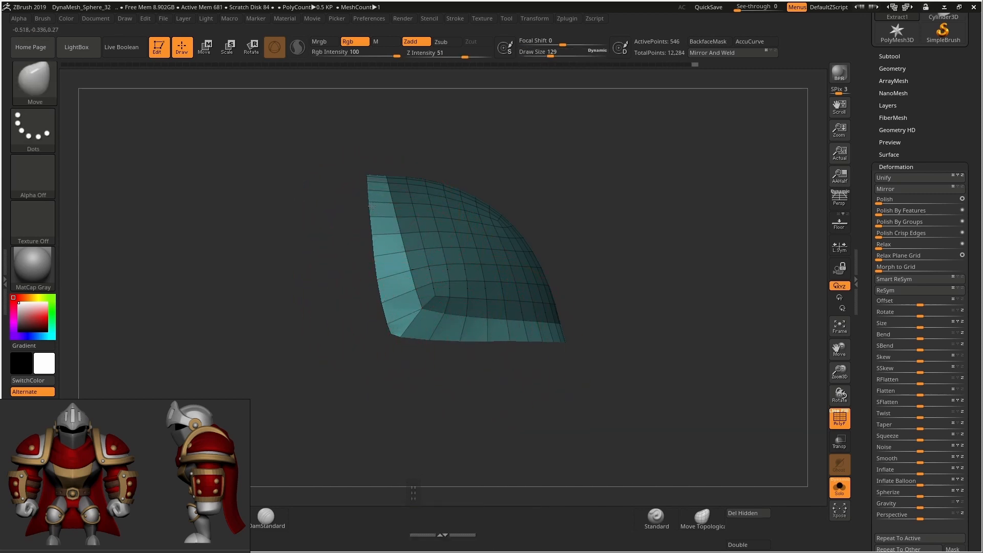
Step: Set the draw size to 108 and nudge the middle of the band's inner edge outward on the first side
mouse_move(674, 255)
right_down()
mouse_move(542, 264)
mouse_move(656, 261)
right_up()
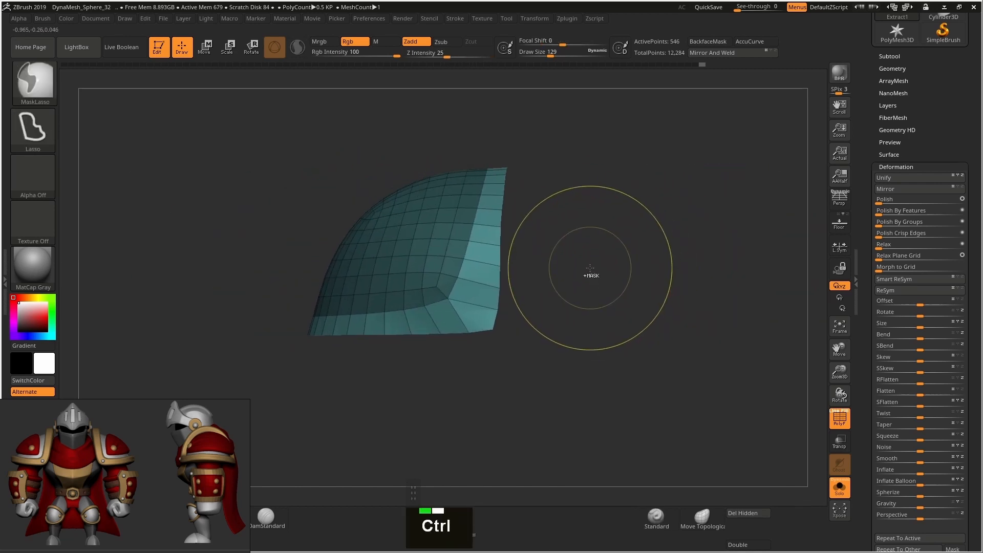
key(s)
drag(507, 241, 501, 239)
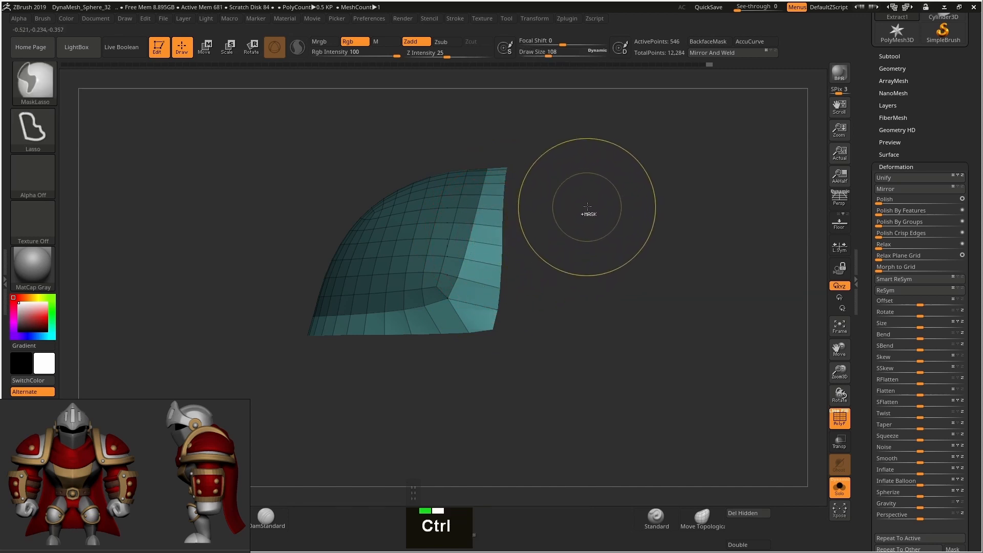
Step: Invert the mask to protect the border band and smooth the shell's main surface repeatedly with Polish By Features
ctrl+click(602, 217)
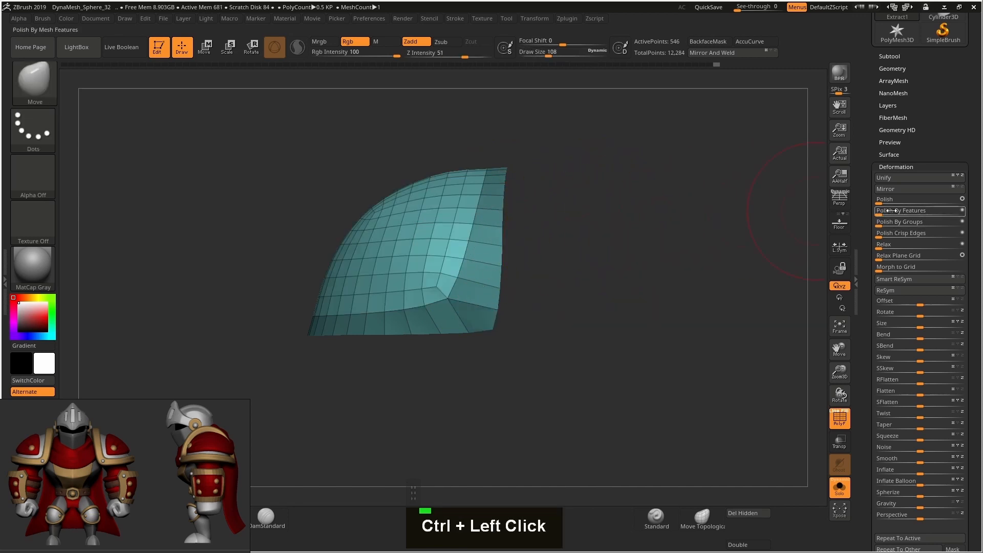
drag(896, 213, 900, 211)
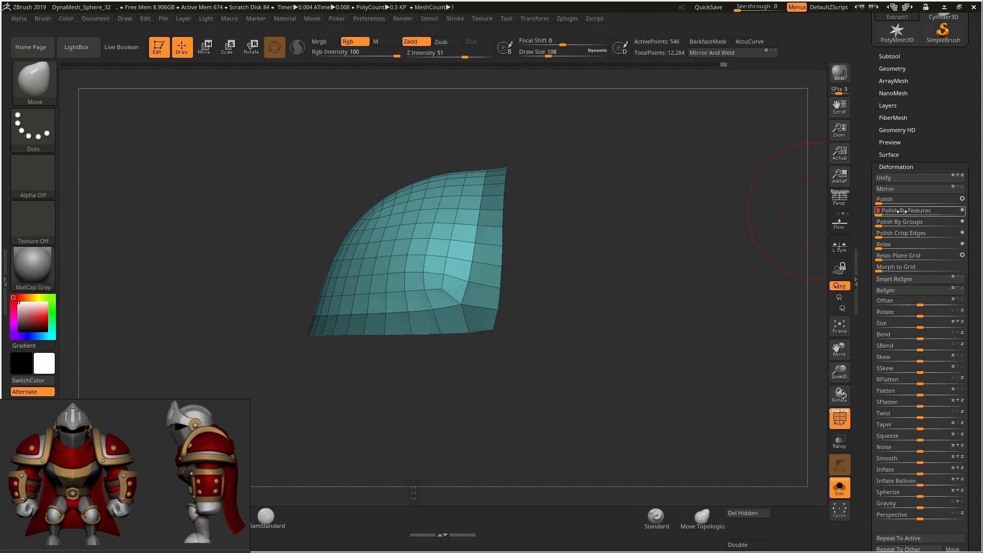
double_click(909, 211)
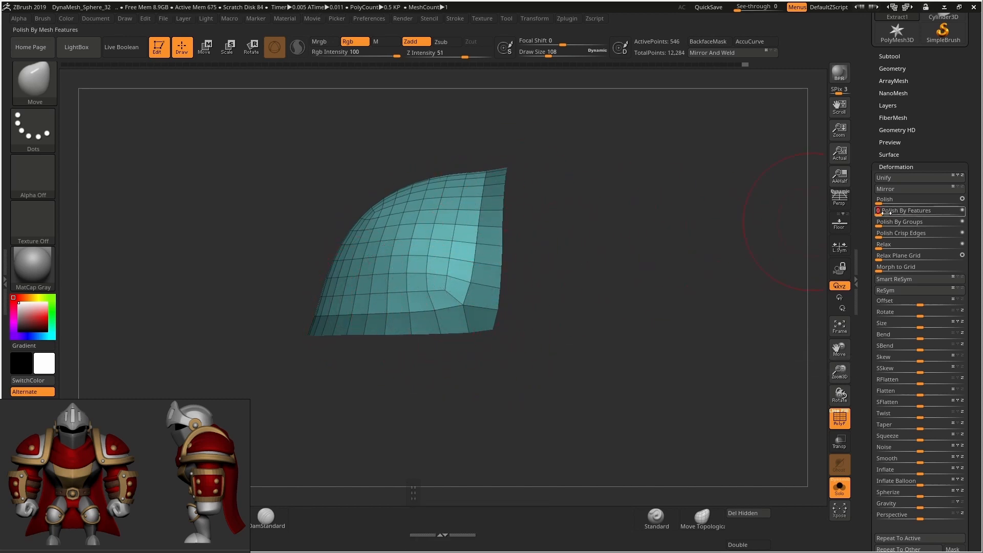
double_click(907, 211)
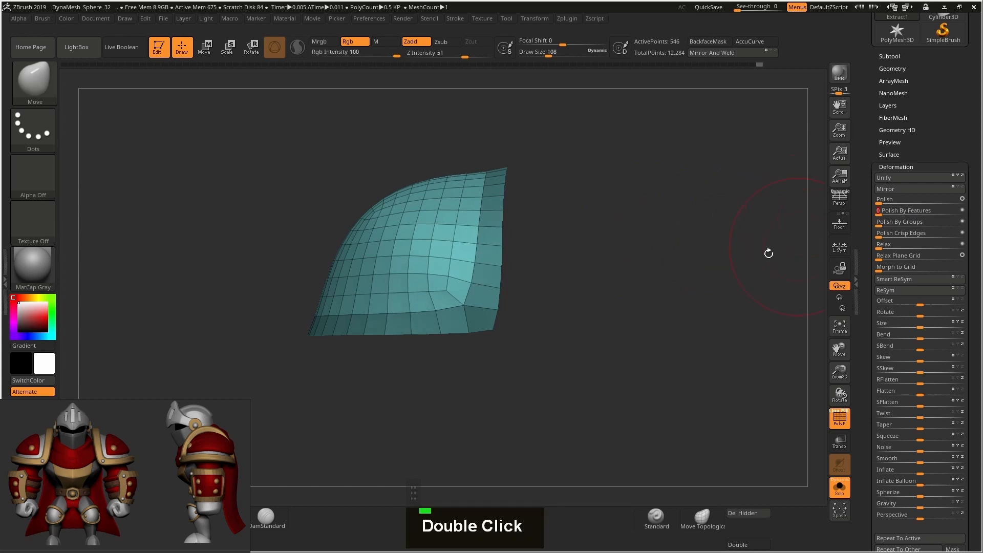
Step: Clear the mask and apply Polish By Features to the whole shoulder shell
ctrl+click(588, 279)
ctrl+click(515, 334)
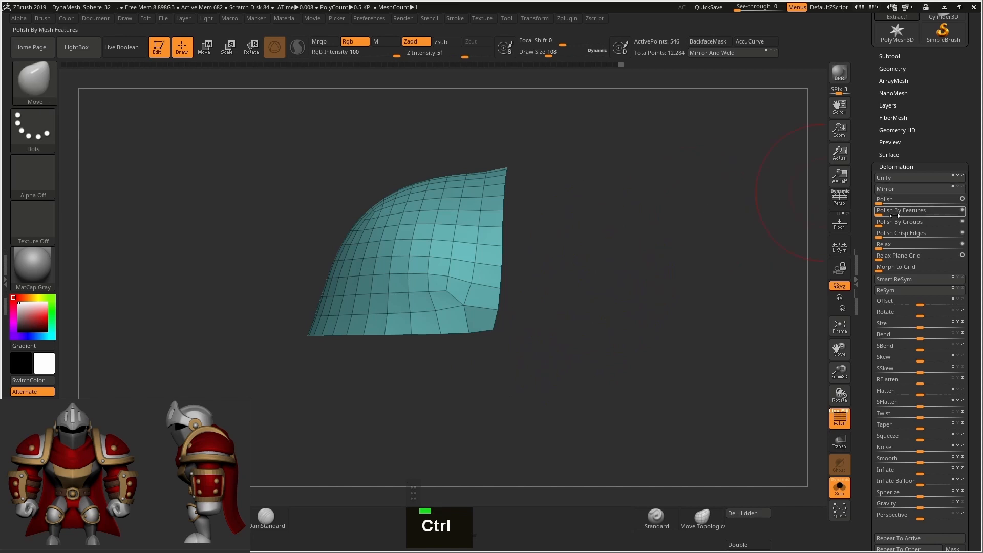
drag(892, 215, 921, 216)
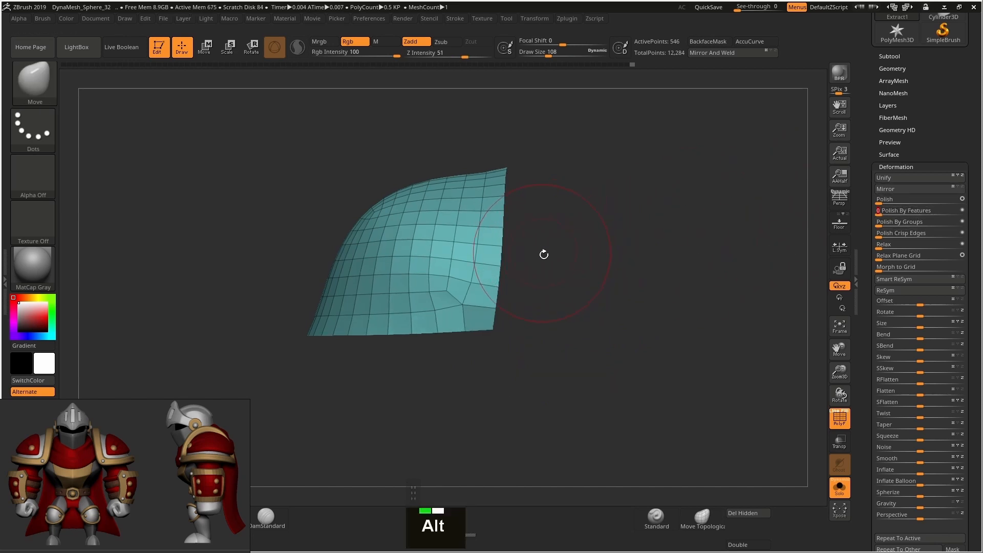
Step: Smooth the front, outer side and back of the shoulder shell with a draw size of 303
alt+right_drag(539, 261, 571, 271)
key(s)
drag(585, 281, 586, 281)
shift+drag(465, 232, 444, 256)
shift+drag(440, 256, 408, 285)
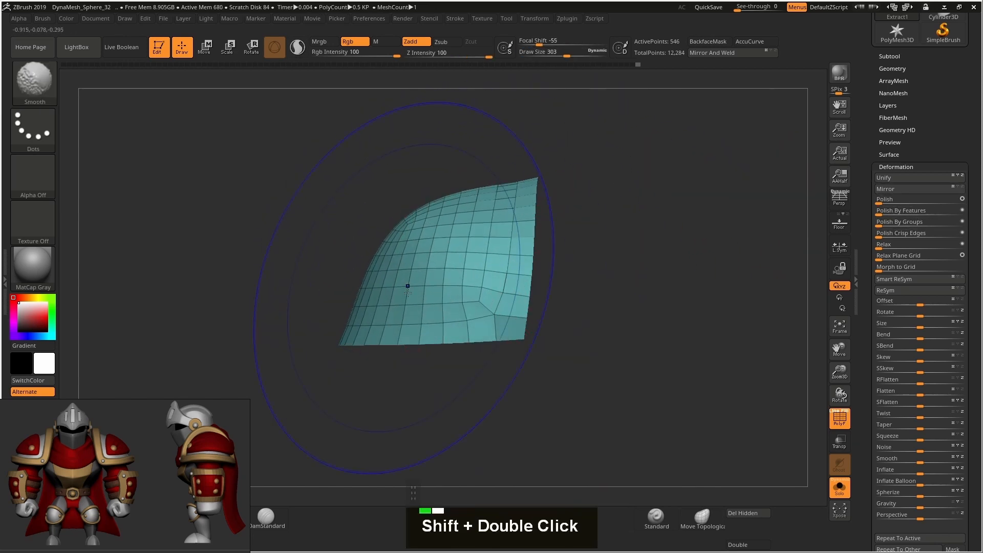
right_drag(409, 285, 476, 299)
mouse_move(358, 209)
shift+mouse_down()
mouse_move(314, 237)
mouse_move(316, 248)
shift+mouse_up()
right_drag(316, 248, 359, 230)
alt+right_drag(358, 230, 540, 214)
right_drag(443, 247, 499, 244)
mouse_move(391, 240)
shift+mouse_down()
mouse_move(355, 245)
mouse_move(379, 253)
shift+mouse_up()
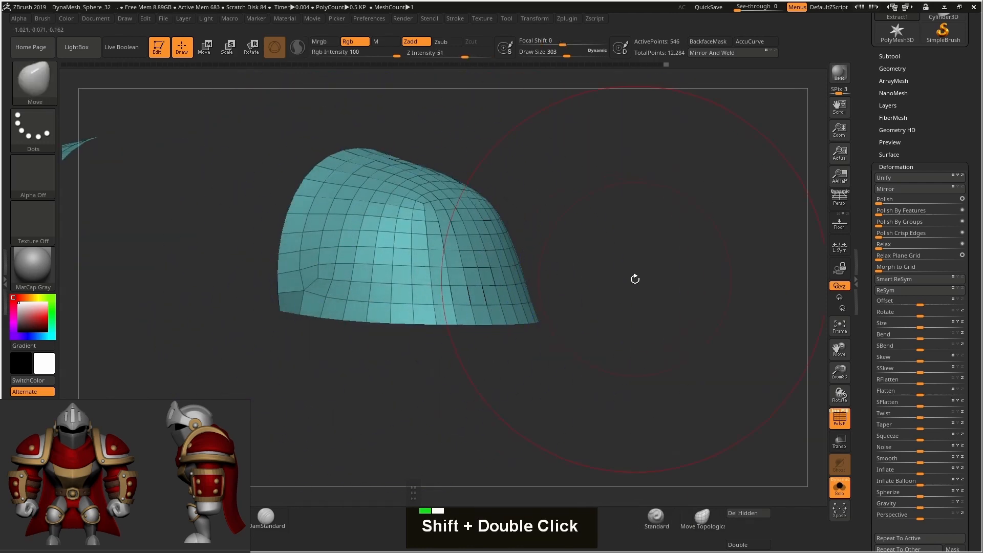
Step: Set the draw size to 59, mask the column of polygons along the shell's inner edge, and invert the mask
mouse_move(635, 279)
shift+right_down()
mouse_move(543, 282)
mouse_move(613, 277)
shift+right_up()
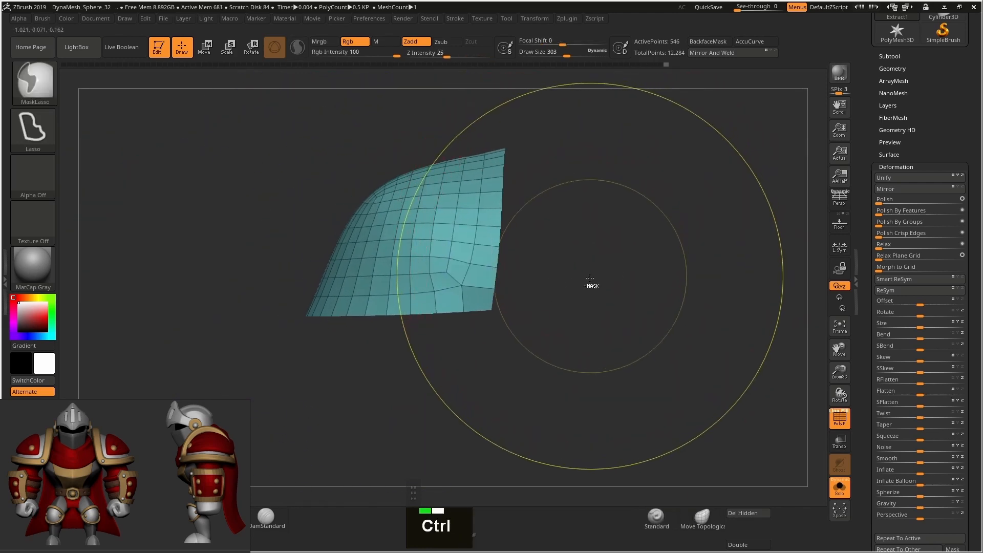
mouse_move(596, 306)
ctrl+mouse_down()
mouse_move(596, 349)
mouse_move(594, 335)
ctrl+mouse_up()
mouse_move(595, 329)
alt+right_down()
mouse_move(572, 297)
mouse_move(551, 291)
mouse_move(547, 313)
alt+right_up()
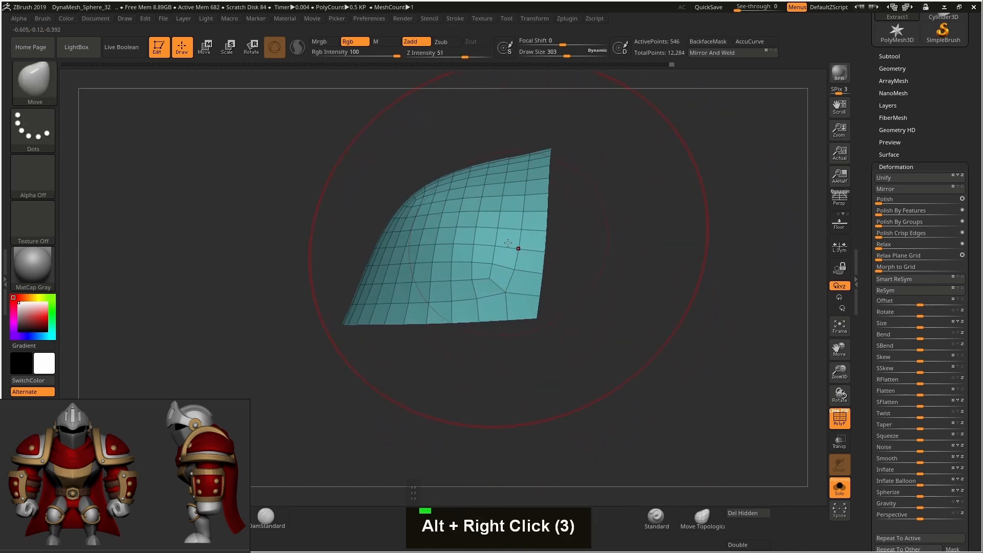
key(s)
drag(504, 247, 479, 246)
alt+right_drag(478, 247, 556, 286)
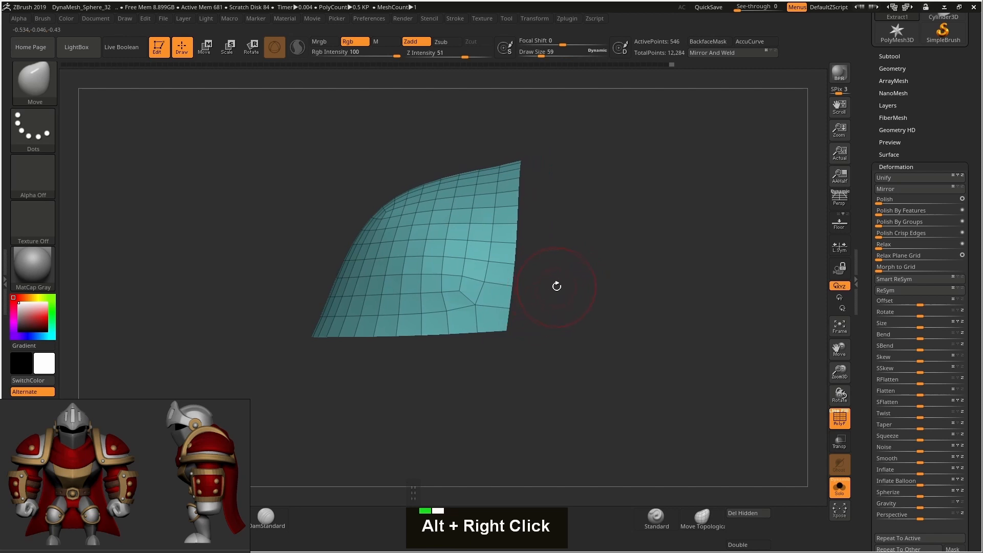
key(ctrl)
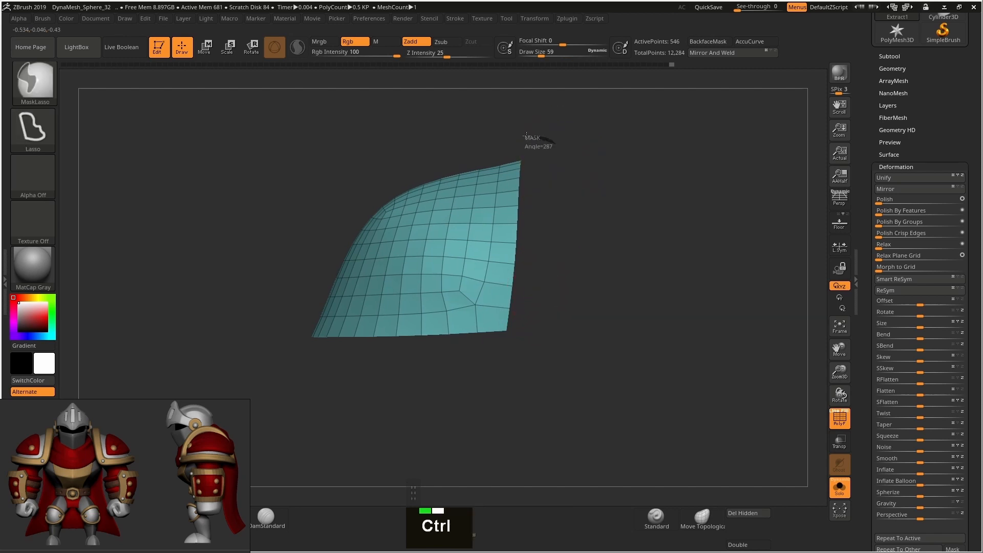
mouse_move(511, 162)
ctrl+mouse_down()
mouse_move(500, 351)
mouse_move(568, 230)
mouse_move(540, 185)
ctrl+mouse_up()
ctrl+click(560, 223)
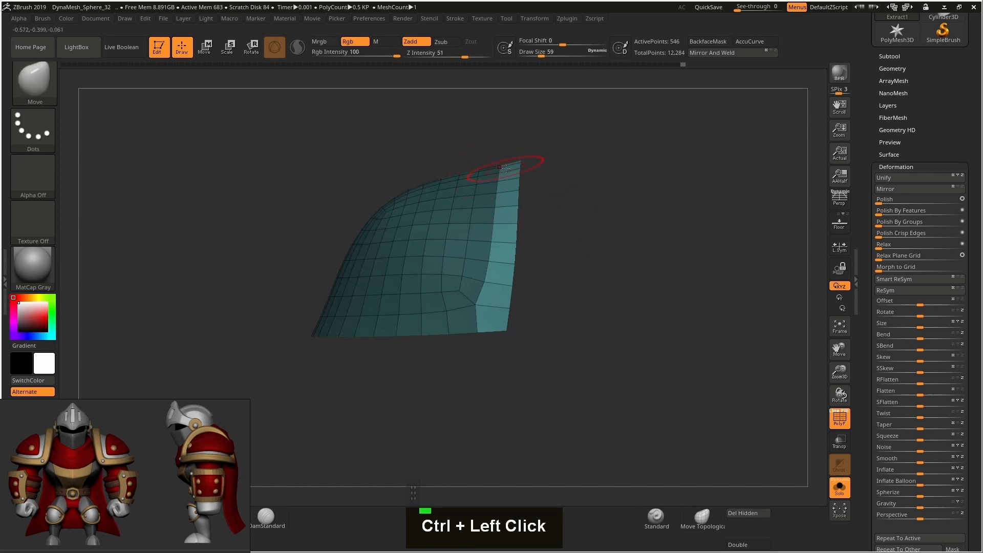
Step: Place the transform gizmo at the shell's lower inner corner and scale the unmasked column vertically to about 0.97
key(w)
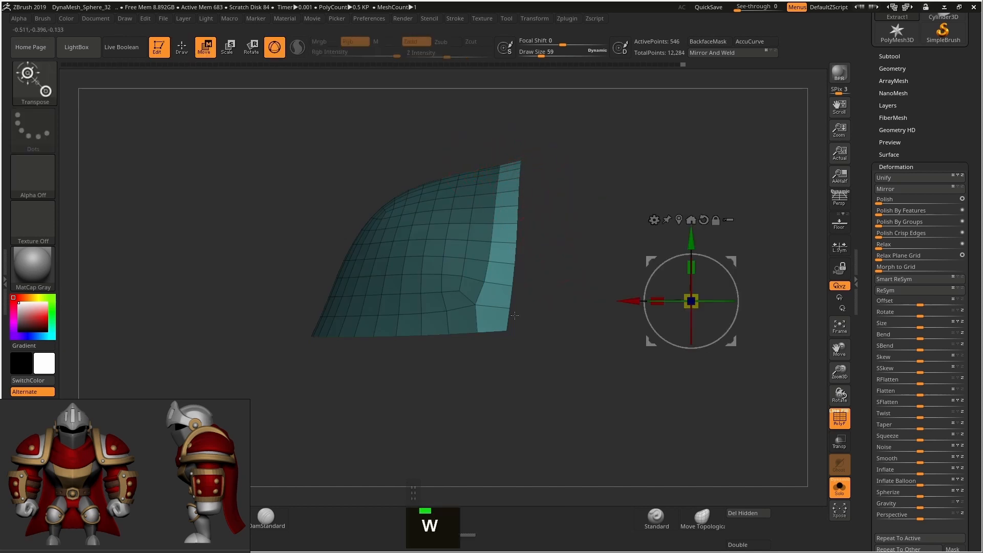
alt+click(508, 301)
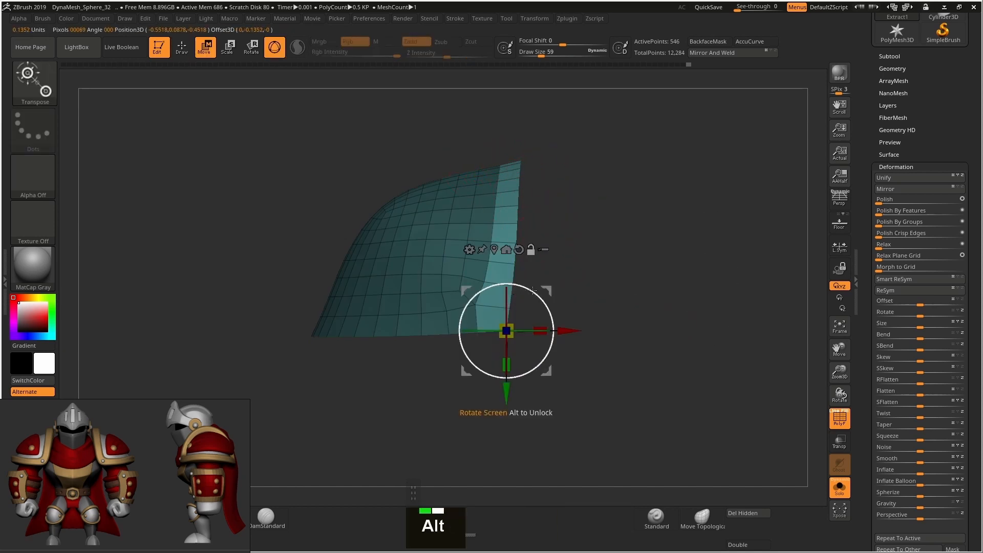
alt+drag(535, 310, 484, 359)
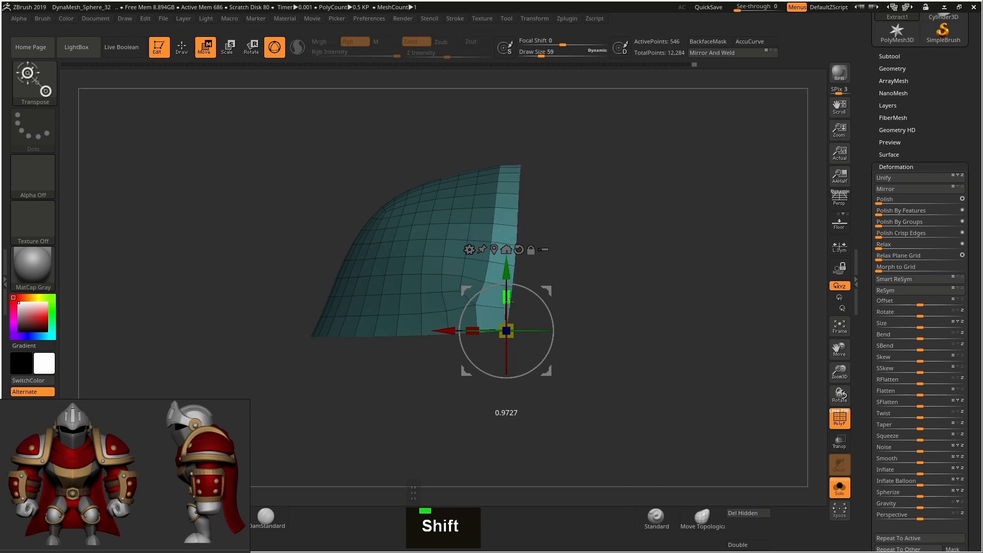
key(q)
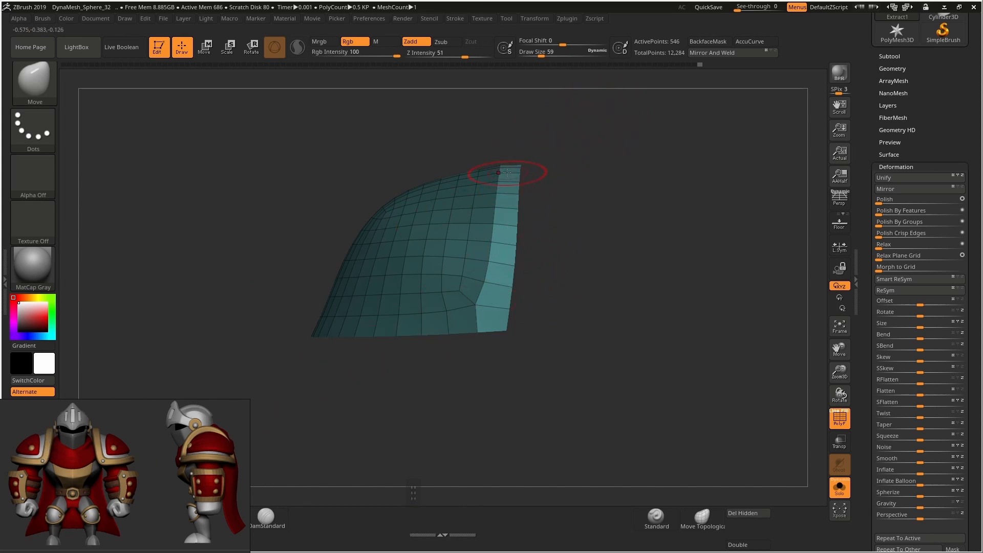
alt+drag(537, 262, 561, 243)
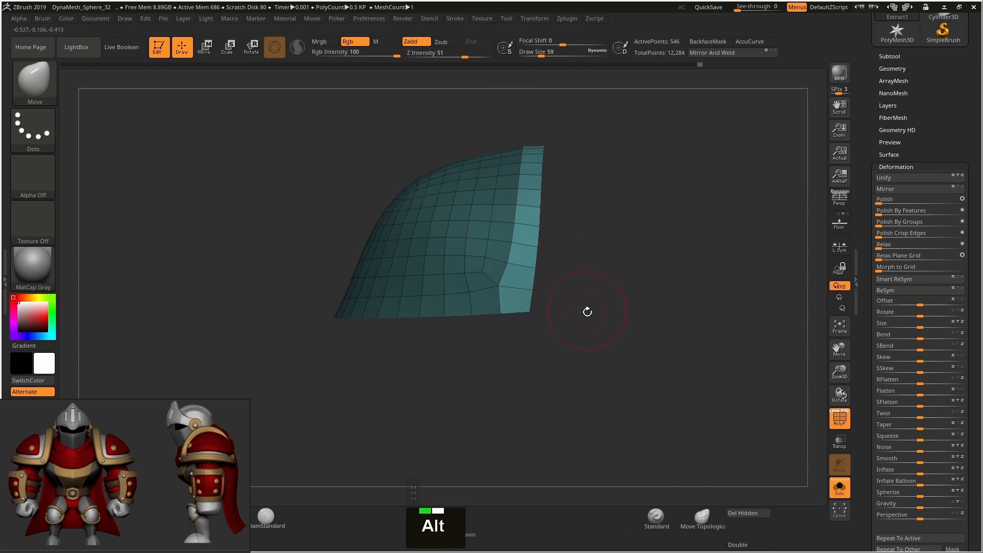
Step: Mask the row of polygons along the shell's lower rim and invert the mask to leave only that row unmasked
mouse_move(595, 308)
ctrl+mouse_down()
mouse_move(590, 336)
mouse_move(525, 302)
mouse_move(467, 298)
ctrl+mouse_up()
ctrl+drag(344, 303, 317, 307)
ctrl+click(579, 358)
Step: Scale the unmasked lower row horizontally to about 0.98 with the transform gizmo, and clear the mask
key(w)
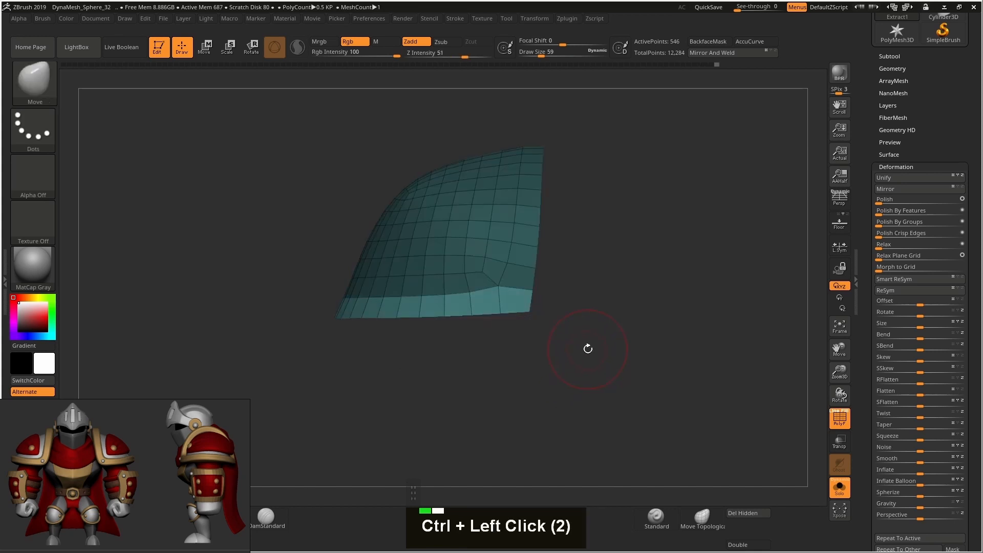
ctrl+click(587, 340)
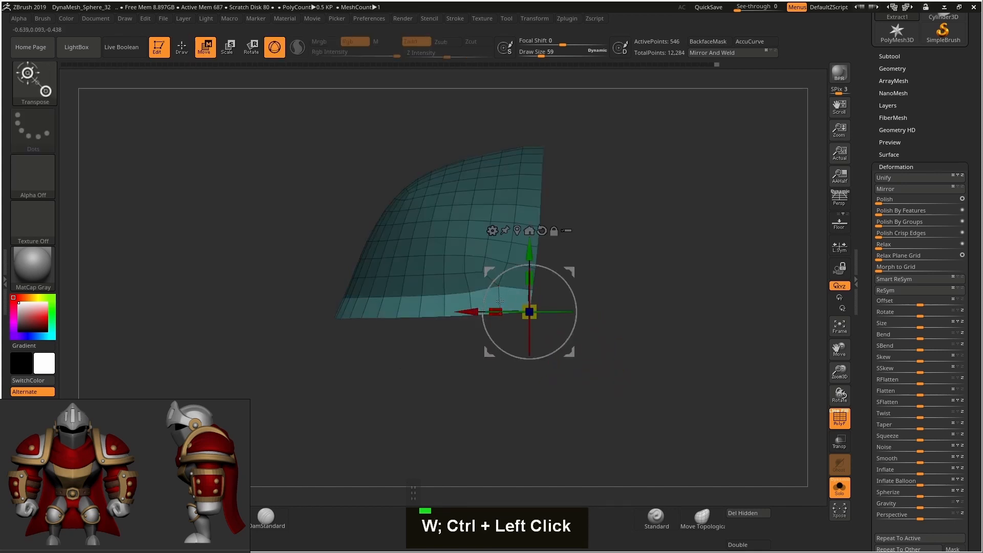
drag(500, 301, 501, 306)
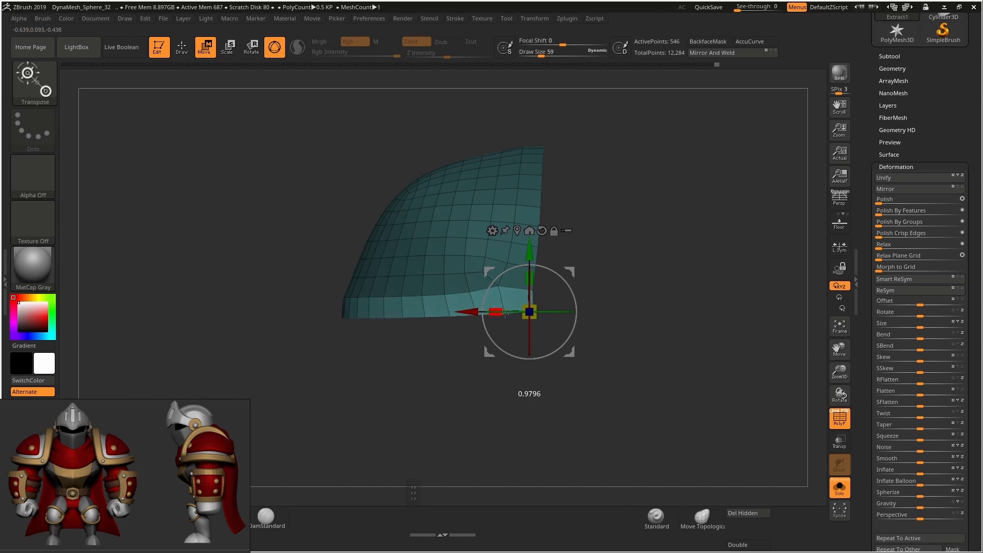
key(q)
ctrl+click(599, 340)
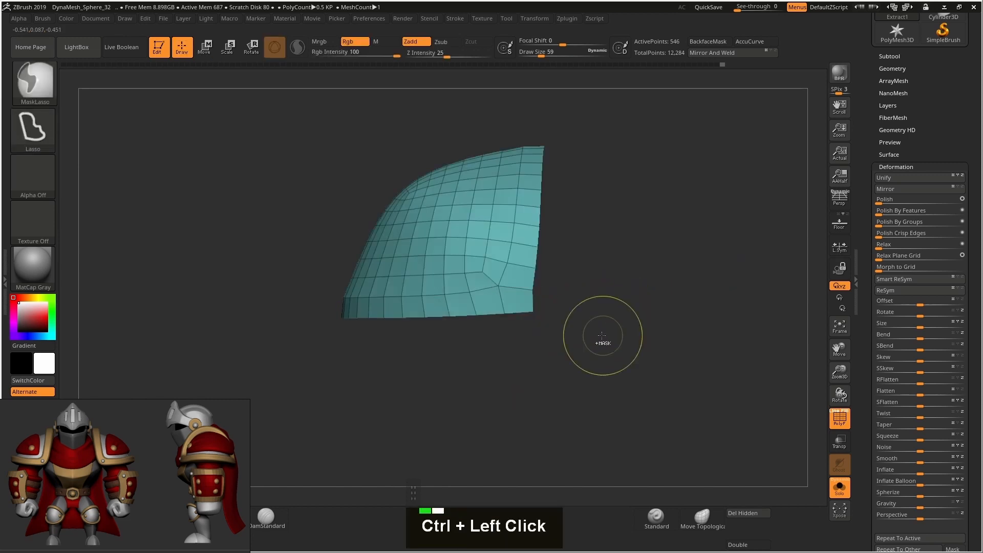
Step: Set the draw size to 35 and adjust the shell's lower inner corners on the front and back to straighten the inner edge
alt+right_click(590, 330)
alt+right_drag(590, 330, 560, 329)
key(s)
drag(503, 315, 499, 315)
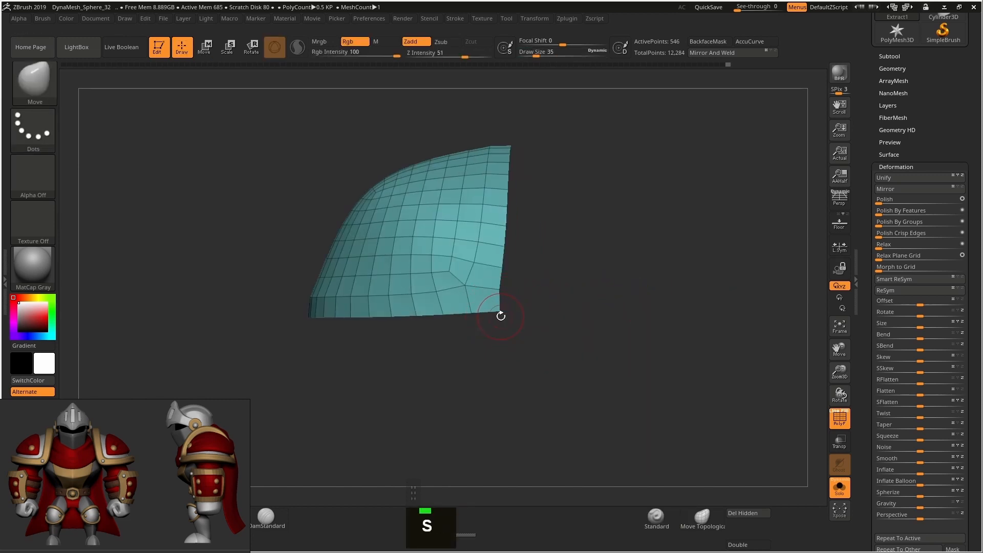
mouse_move(497, 315)
right_down()
mouse_move(508, 315)
mouse_move(504, 296)
mouse_move(472, 302)
right_up()
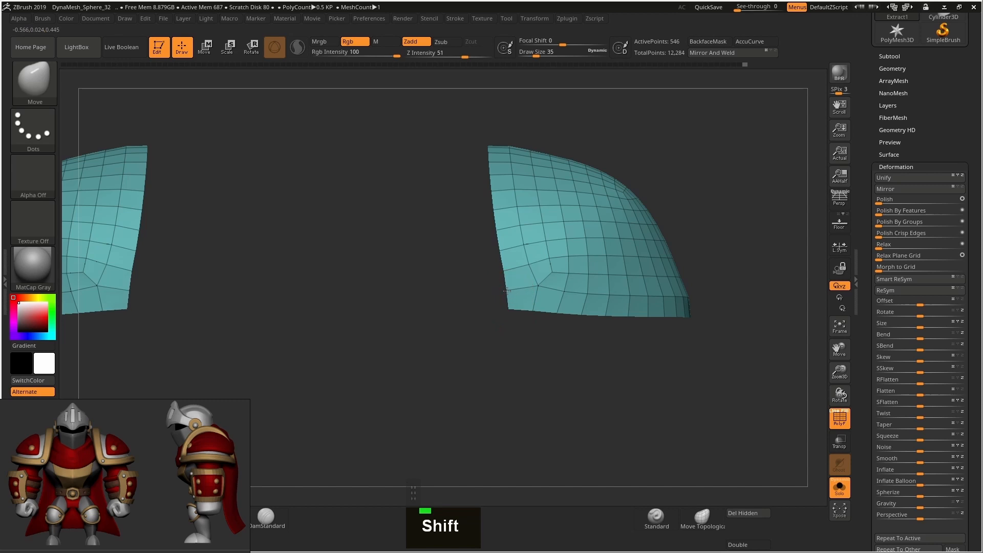
shift+right_drag(507, 279, 583, 257)
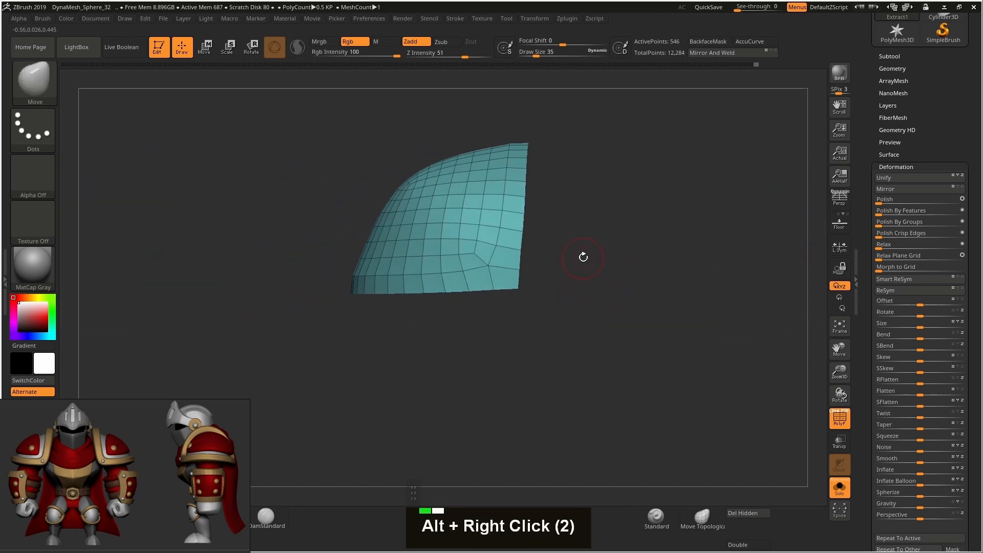
Step: Switch to the ZModeler brush at the shell's lower inner corner and set the draw size to 12
alt+right_drag(489, 207, 508, 225)
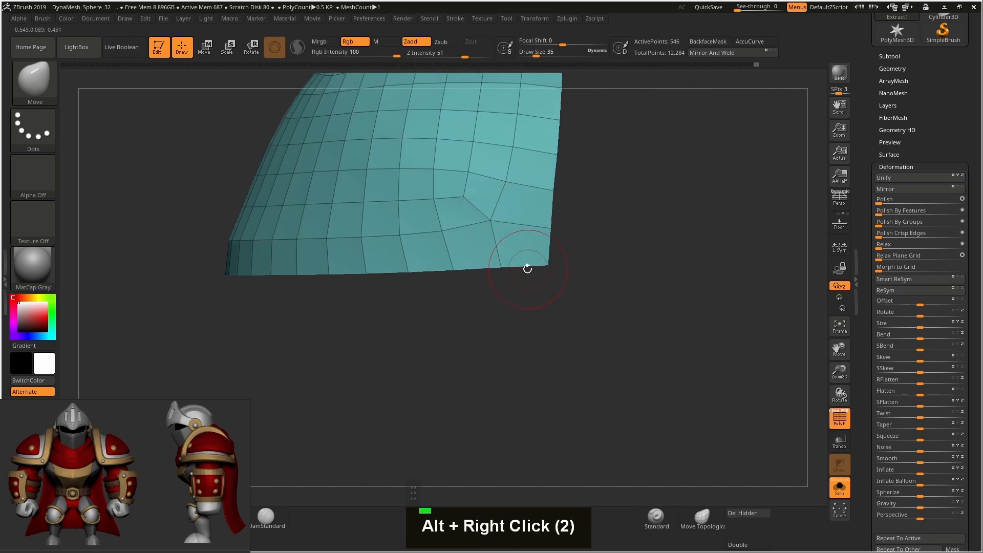
key(b)
key(z)
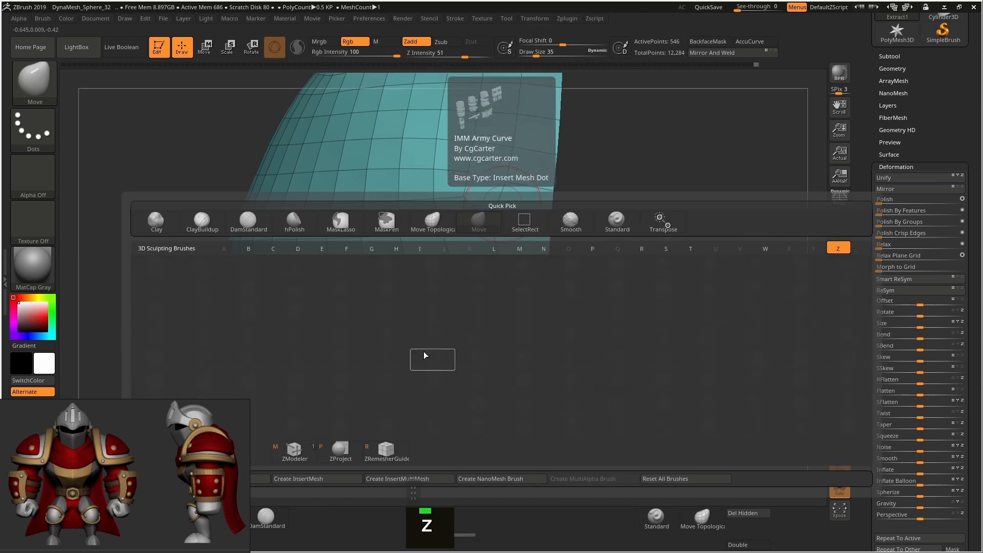
click(295, 449)
mouse_move(526, 274)
alt+right_down()
mouse_move(507, 277)
mouse_move(537, 301)
alt+right_up()
key(s)
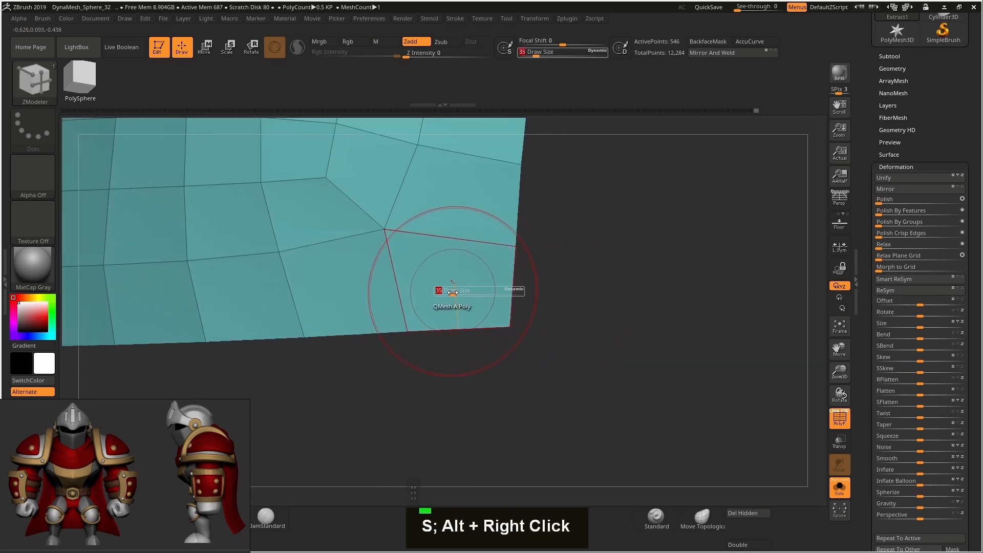
drag(453, 292, 445, 291)
Step: Set the point action to Stitch and merge the rim point beside the shell's lower inner corner into the corner point
key(space)
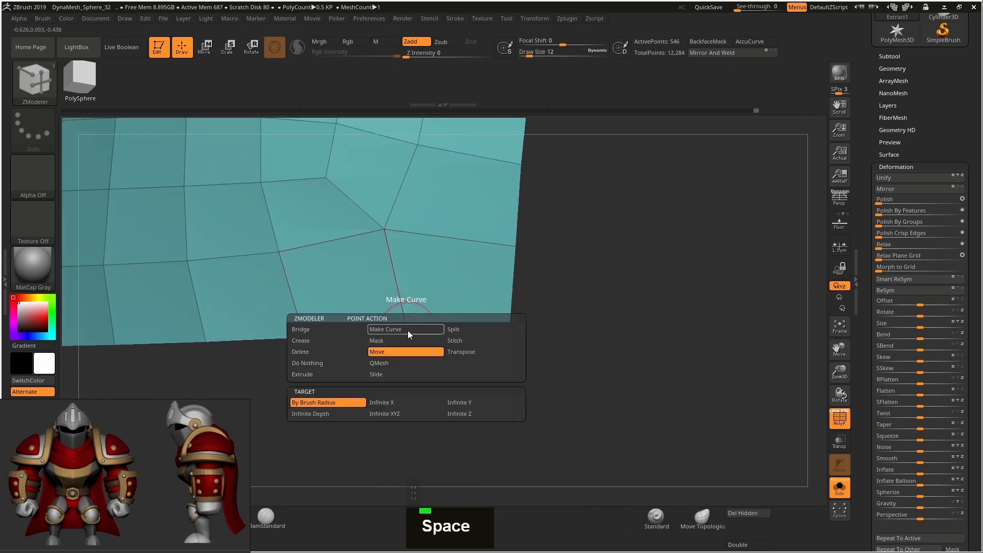
click(472, 338)
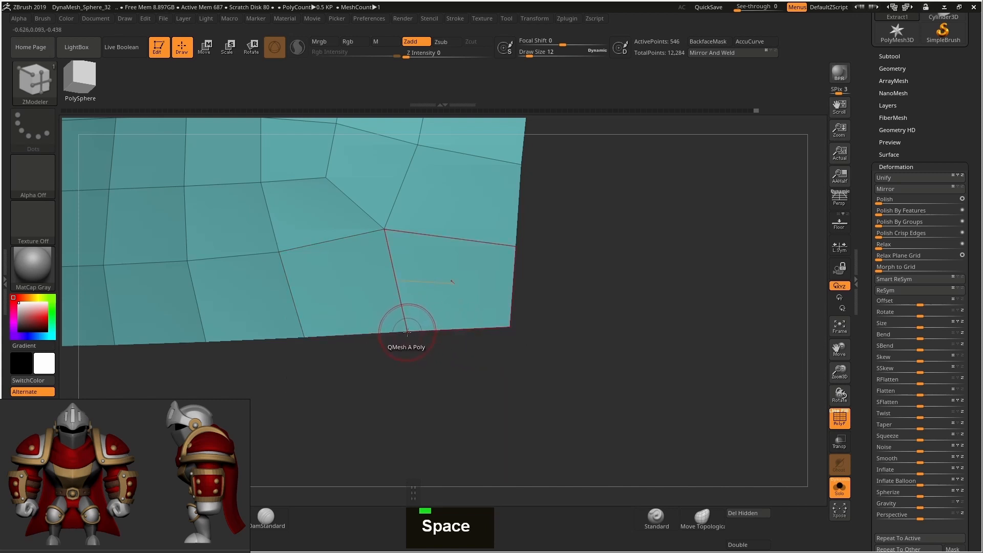
click(407, 332)
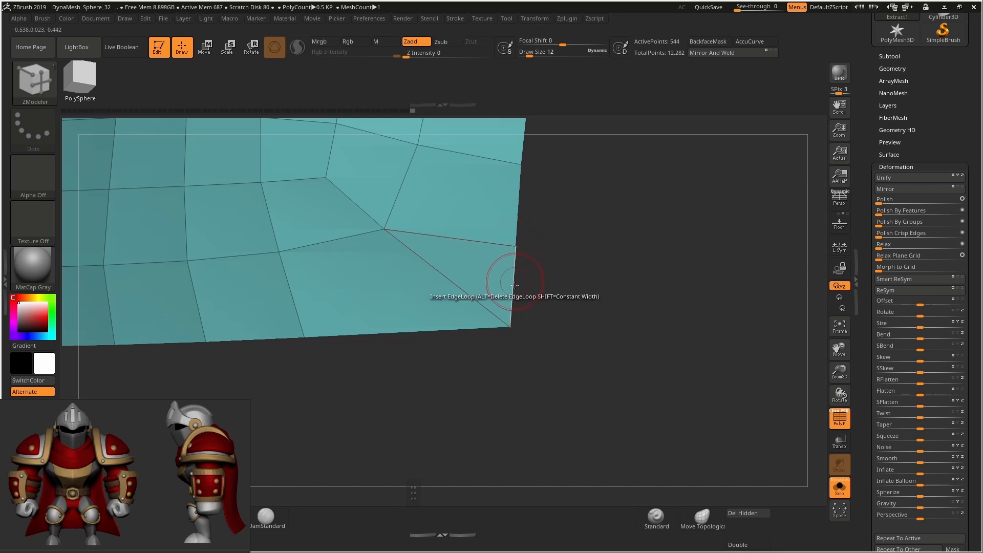
click(510, 325)
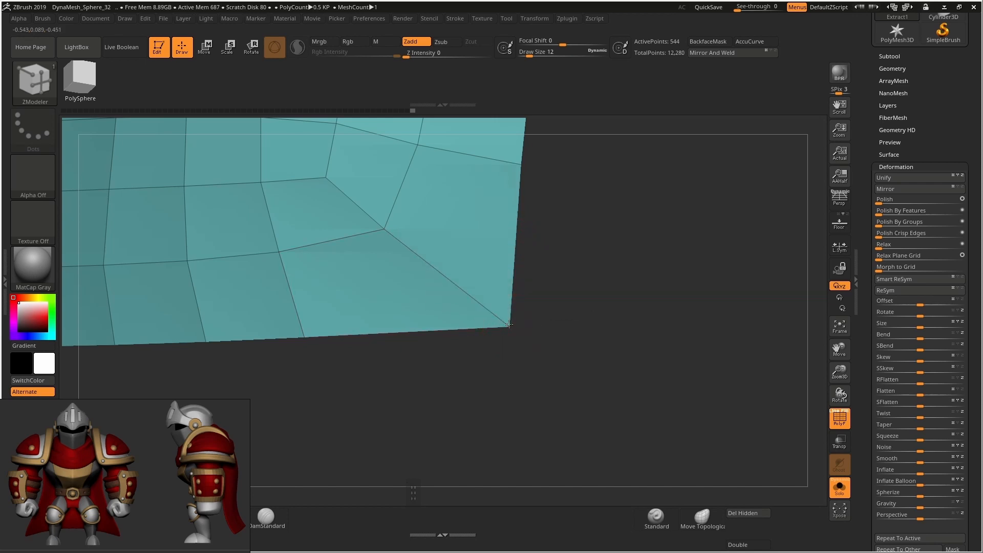
alt+right_click(516, 372)
alt+right_click(516, 372)
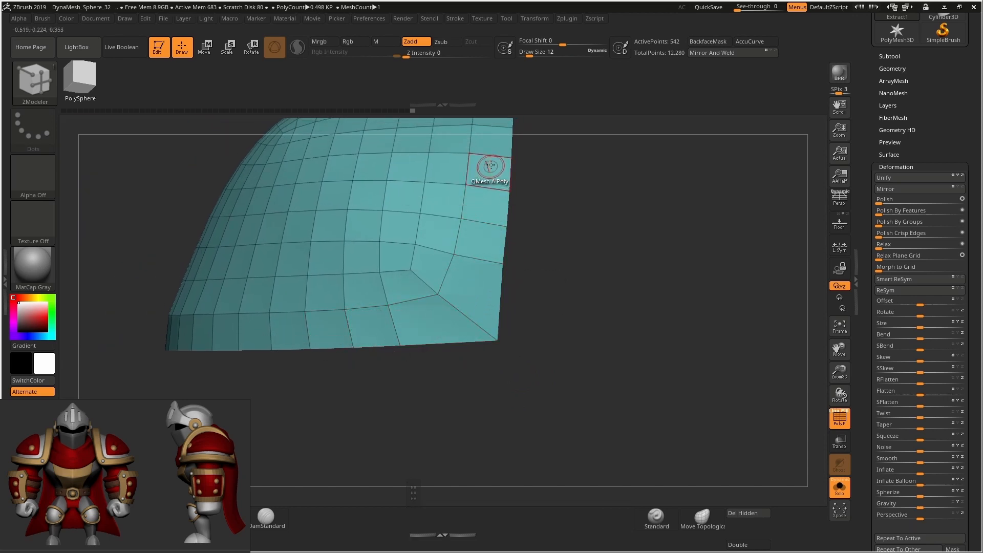
Step: Try inserting an edge loop across the diagonal edge at the stitched corner
mouse_move(474, 316)
alt+right_down()
mouse_move(473, 298)
mouse_move(481, 324)
alt+right_up()
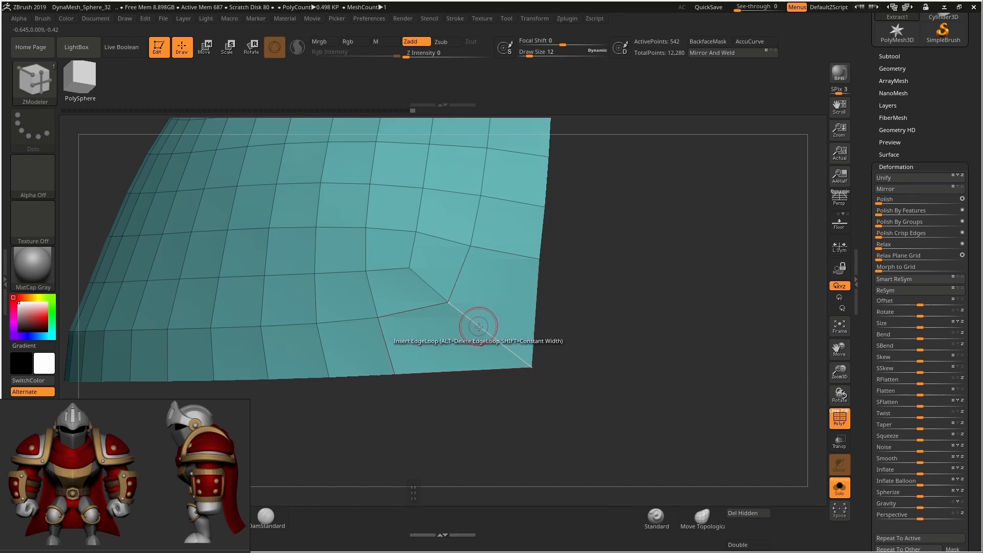
drag(476, 323, 488, 336)
key(ctrl+z)
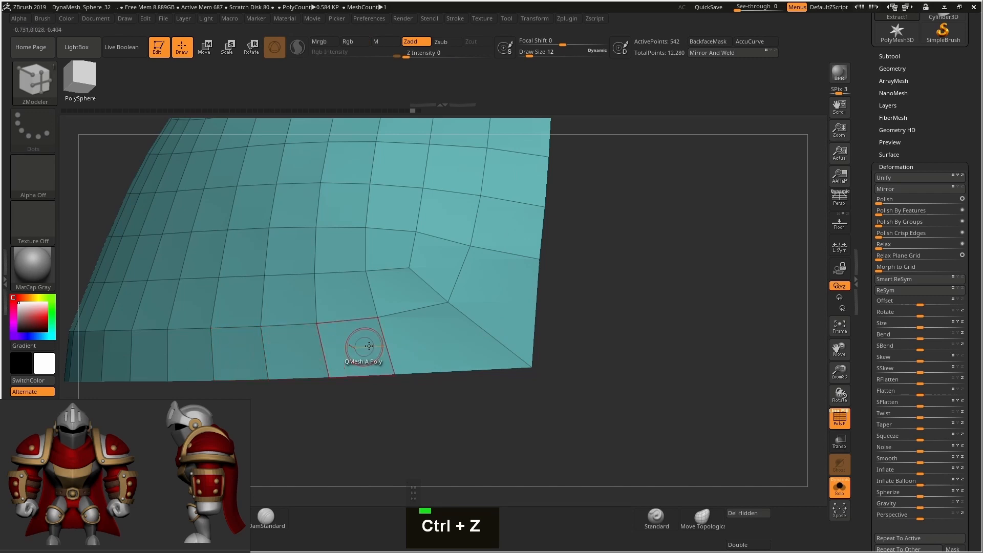
Step: Try inserting an edge loop through the border polygons on the opposite side of the shell
alt+right_drag(581, 320, 440, 286)
shift+right_drag(543, 318, 532, 278)
alt+right_drag(439, 266, 444, 308)
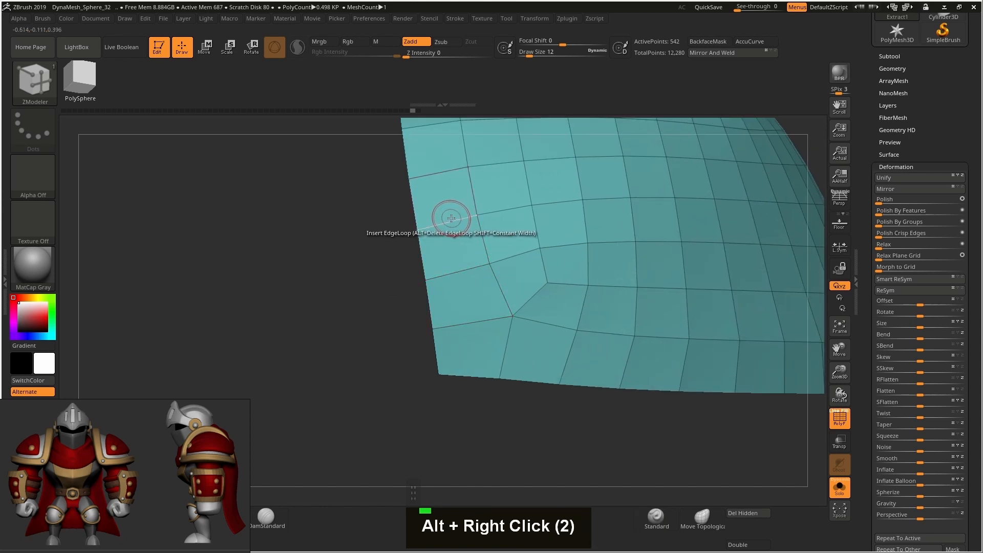
drag(449, 220, 444, 225)
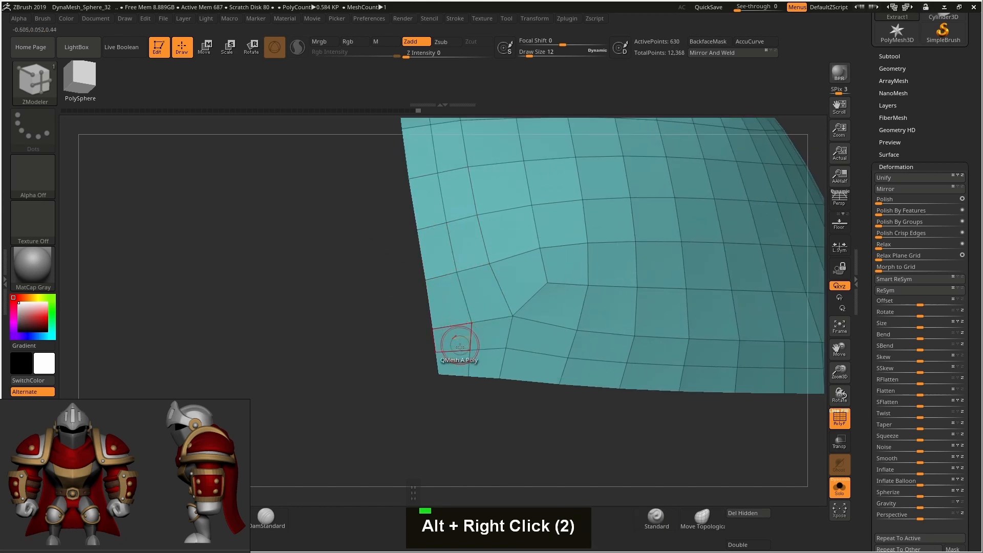
key(ctrl+z)
Step: Stitch the lower rim point next to the opposite side's inner corner into that corner point
mouse_move(492, 345)
alt+right_down()
mouse_move(445, 322)
mouse_move(464, 353)
mouse_move(503, 337)
alt+right_up()
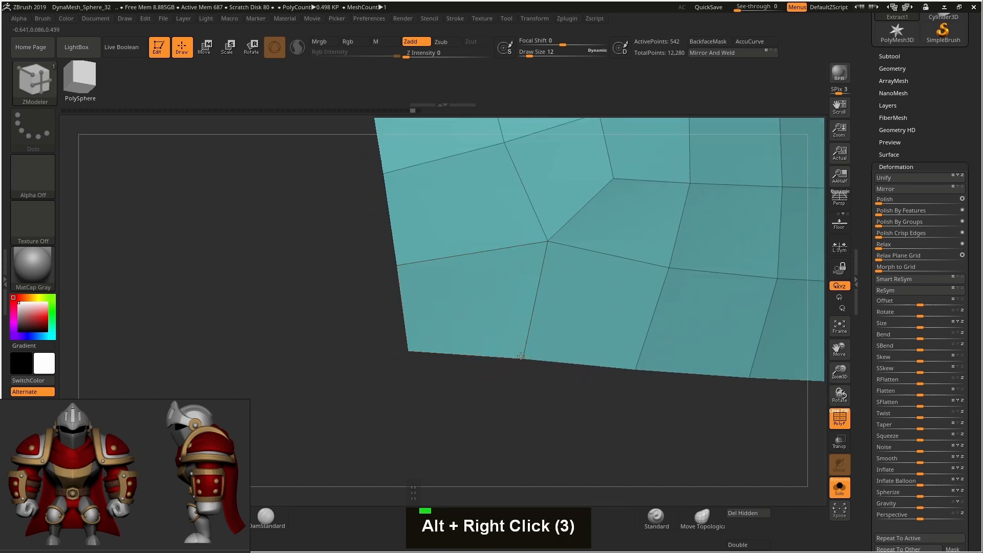
click(410, 350)
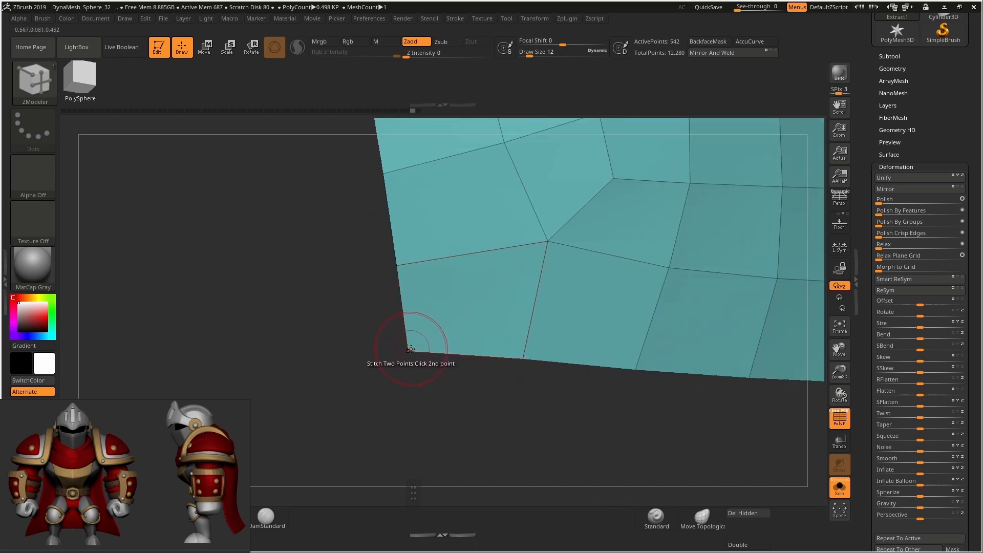
click(399, 265)
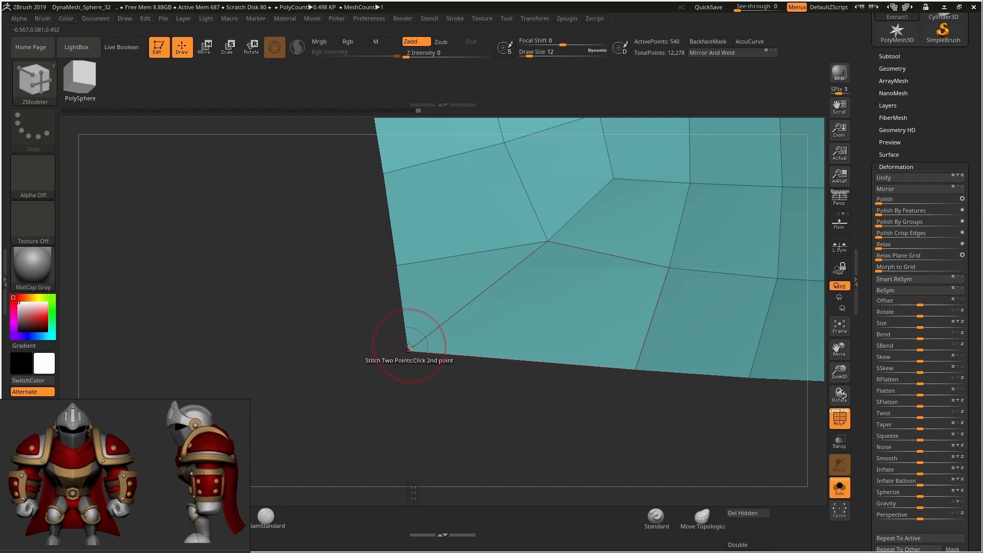
Step: Try inserting an edge loop around the shell's border with both lower corners stitched
alt+right_drag(545, 326, 488, 355)
drag(470, 353, 455, 363)
alt+right_drag(455, 362, 457, 327)
alt+right_drag(457, 328, 346, 314)
key(ctrl+z)
alt+right_drag(531, 317, 572, 313)
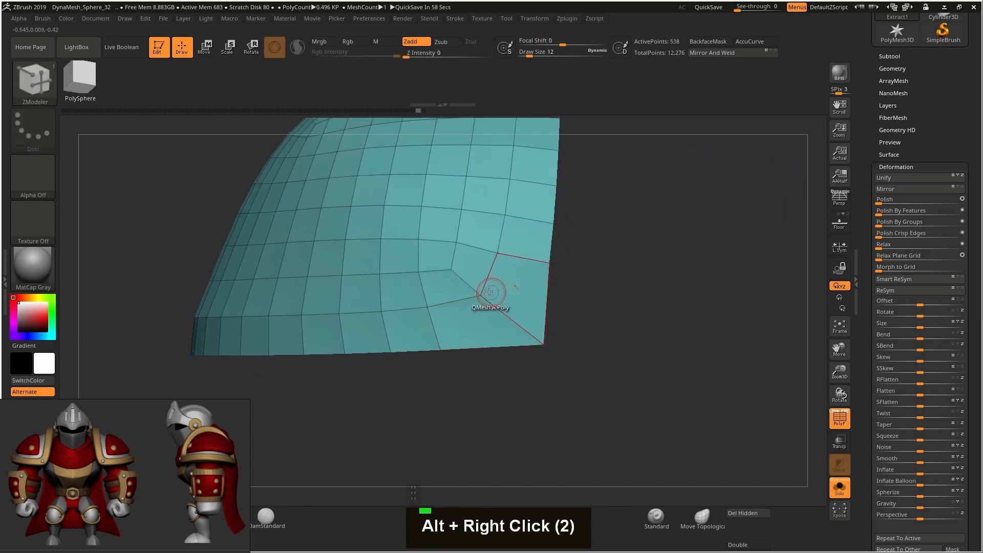
Step: Set the polygon action to PolyGroup with the Polyloop target and assign the shell's border loop its own polygroup
mouse_move(512, 258)
alt+right_down()
mouse_move(494, 290)
mouse_move(517, 264)
mouse_move(526, 241)
mouse_move(515, 241)
mouse_move(527, 252)
mouse_move(532, 241)
mouse_move(537, 259)
mouse_move(522, 251)
alt+right_up()
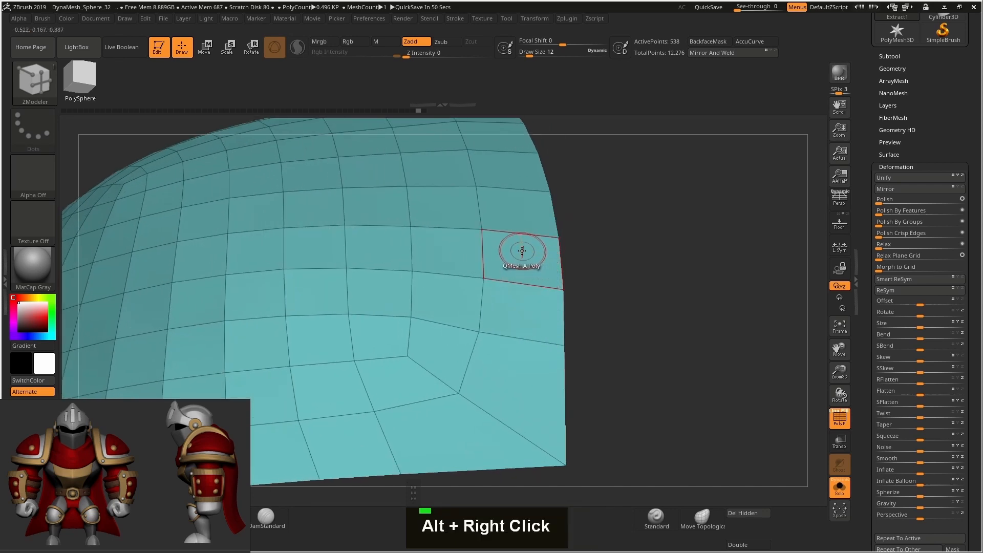
key(space)
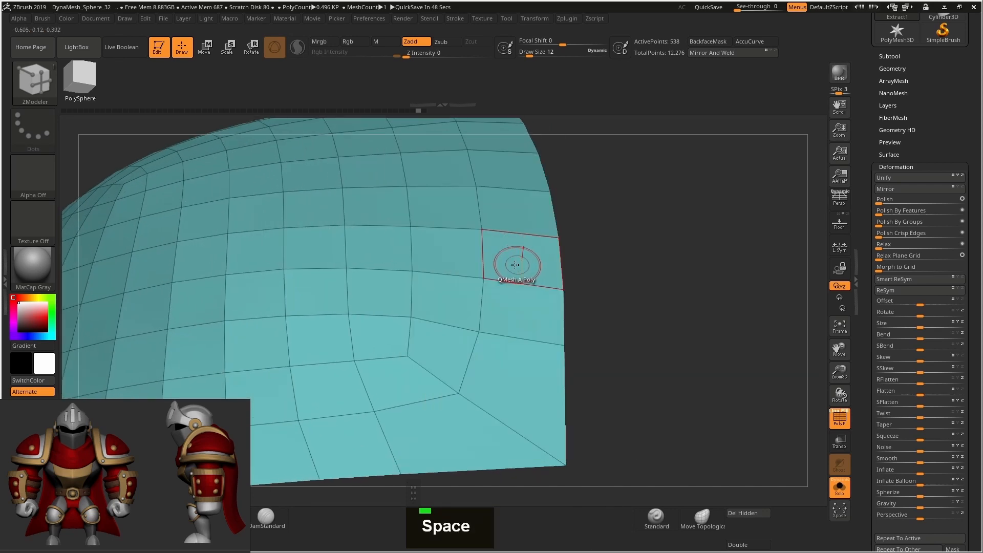
key(space)
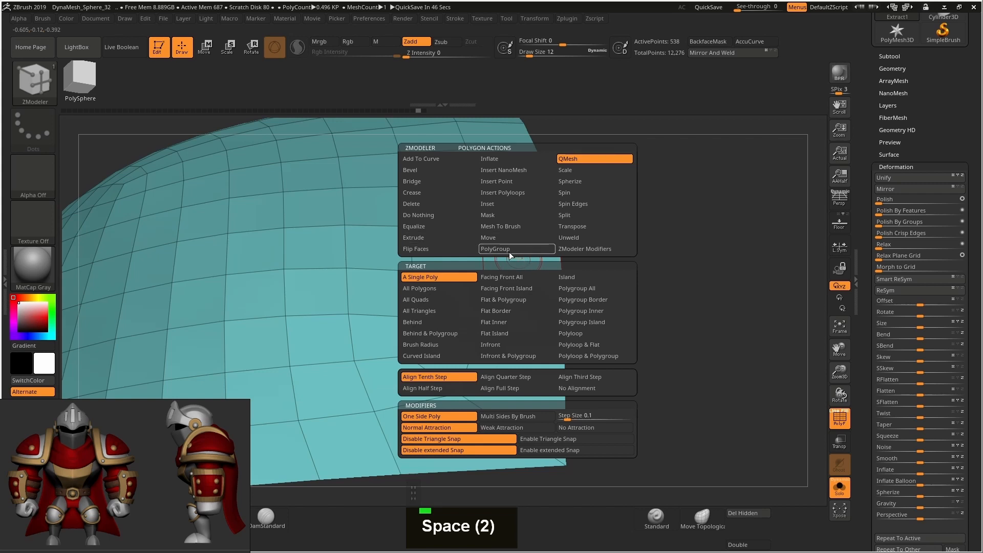
click(511, 250)
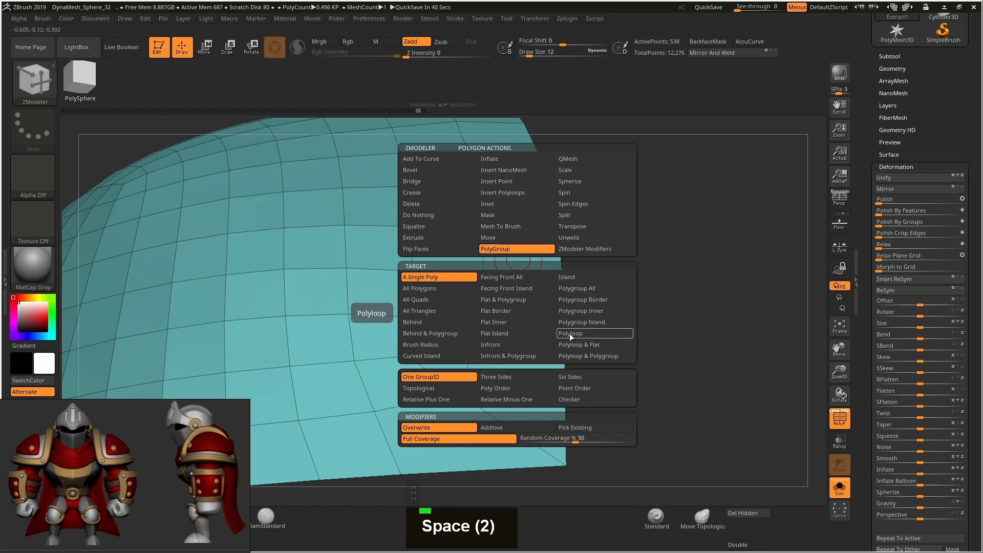
click(585, 334)
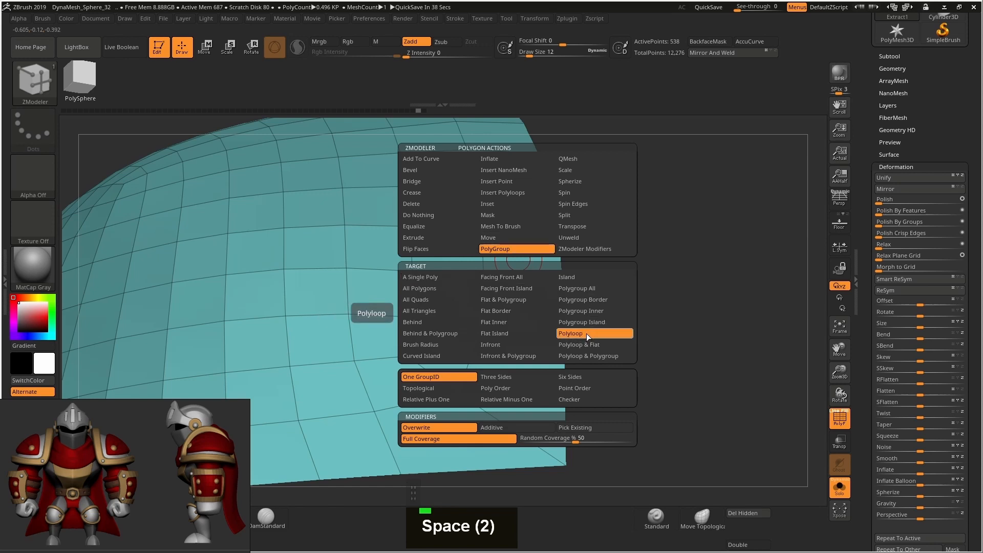
alt+right_drag(509, 260, 503, 314)
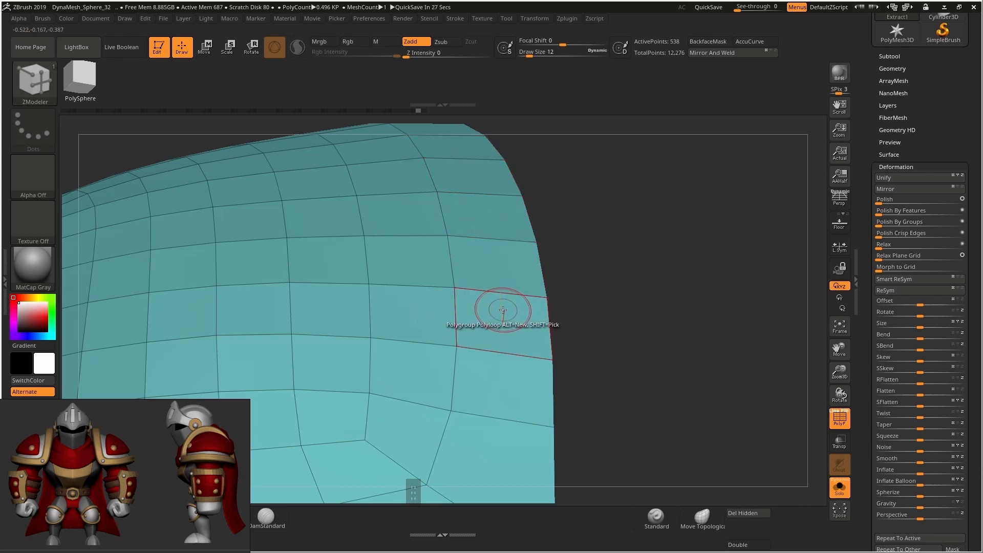
alt+right_drag(514, 315, 481, 287)
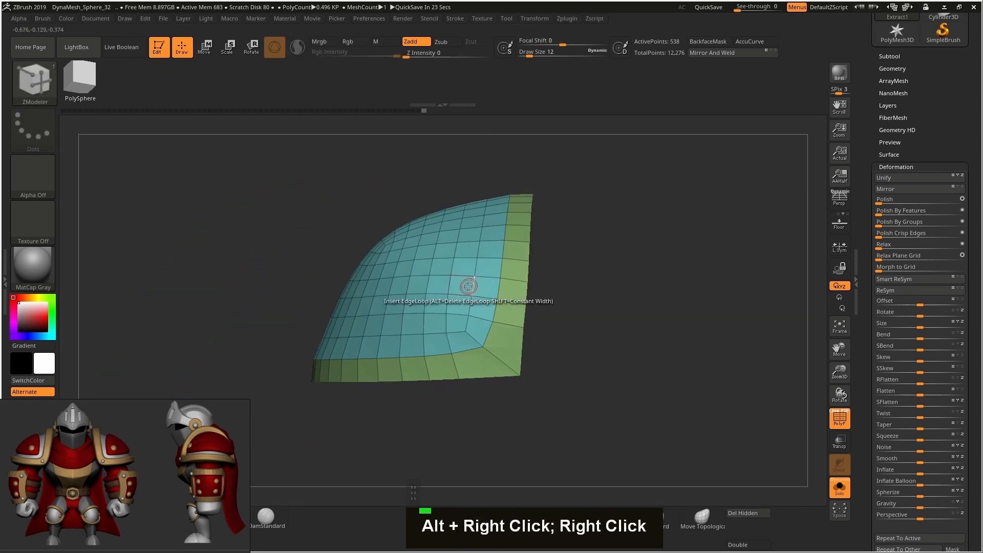
Step: Set the point action to Slide and slide the border's inner points to square the near lower corner
alt+right_drag(488, 368, 460, 380)
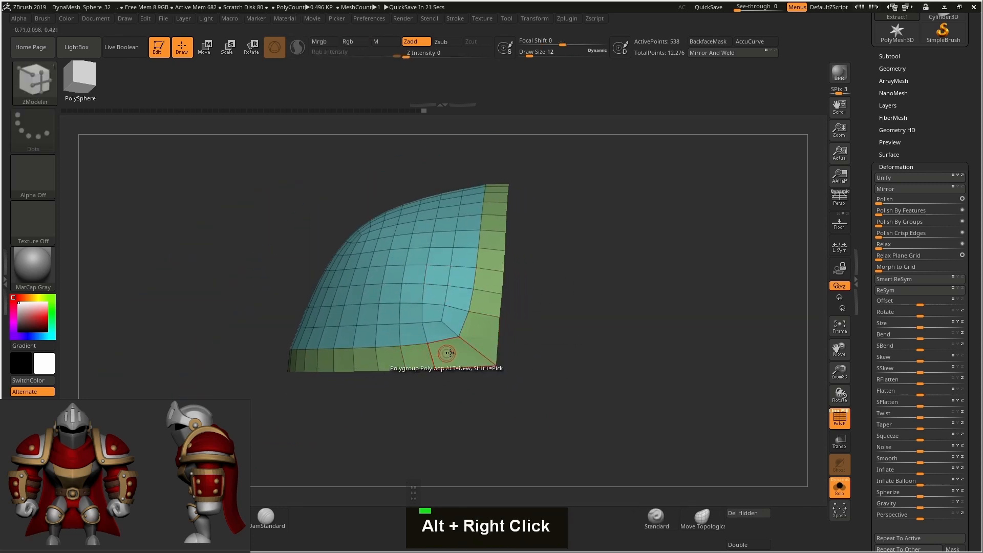
right_drag(488, 318, 495, 295)
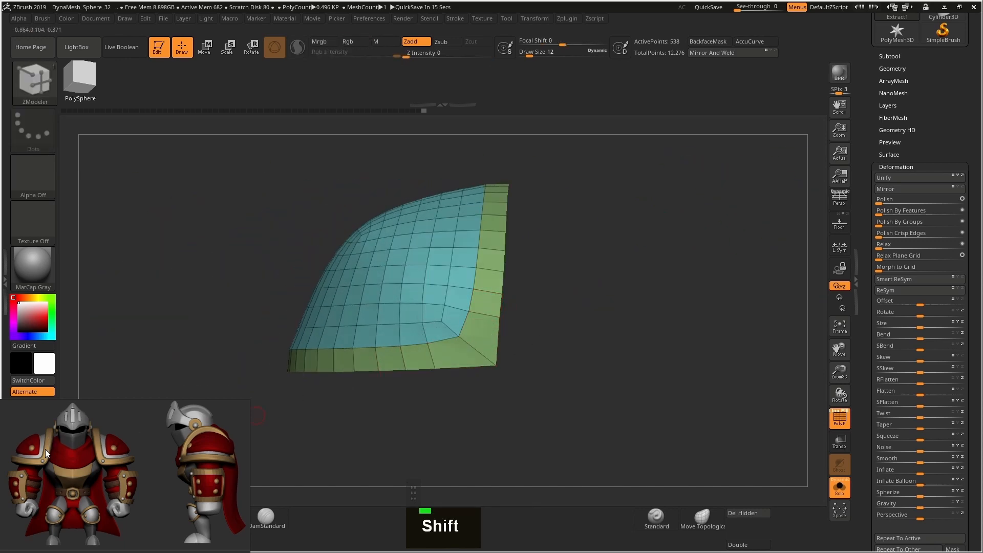
alt+right_drag(478, 302, 493, 285)
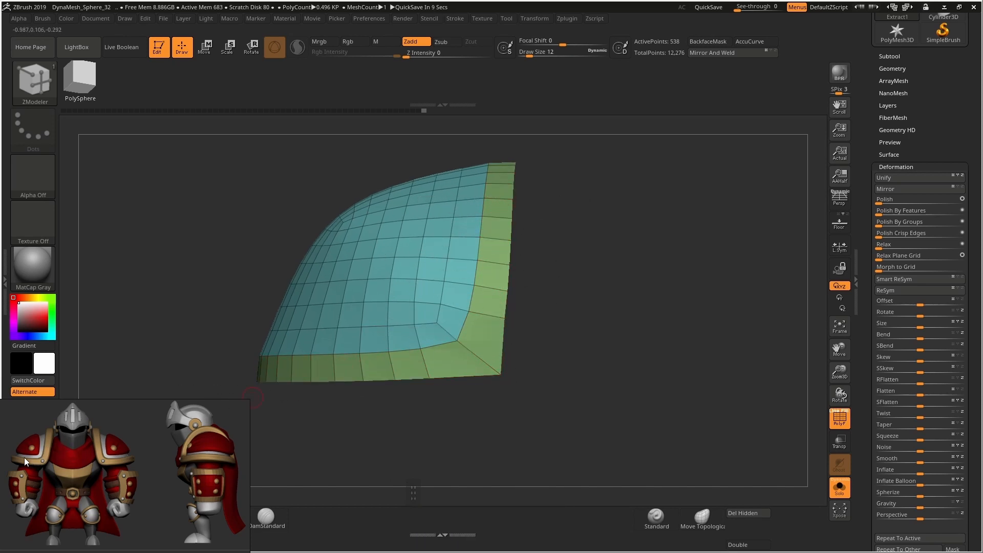
alt+right_drag(494, 311, 496, 338)
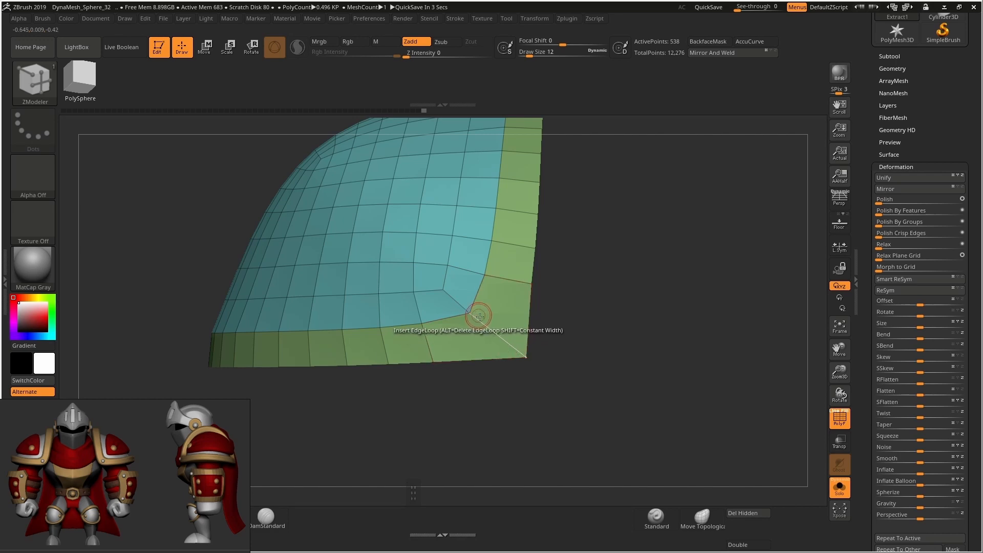
right_drag(461, 309, 504, 346)
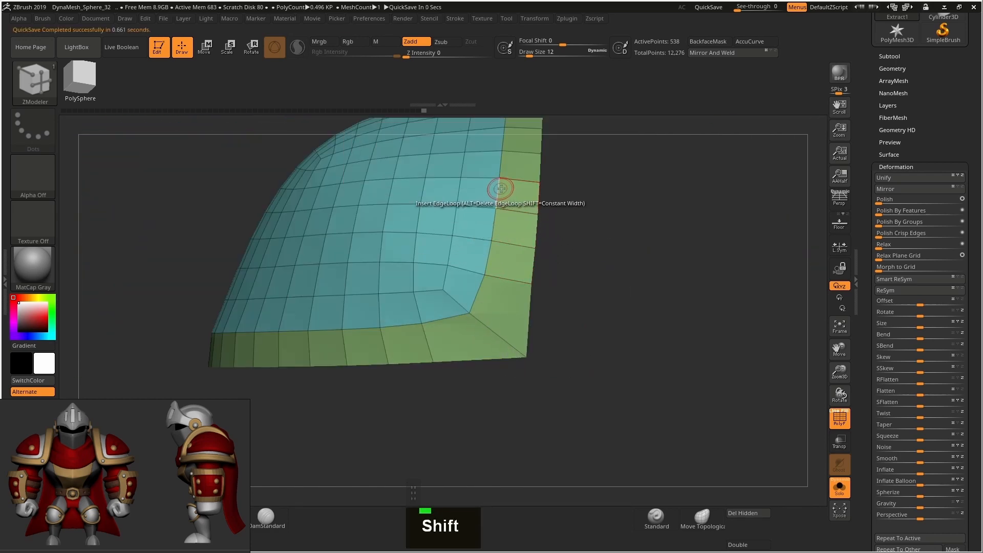
alt+right_drag(524, 324, 532, 348)
alt+right_drag(537, 343, 506, 333)
key(space)
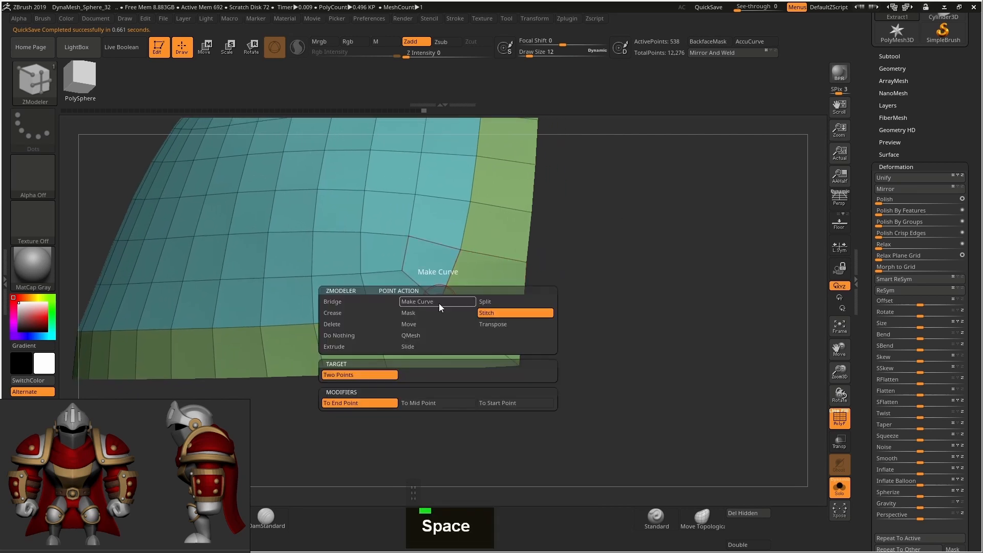
click(432, 346)
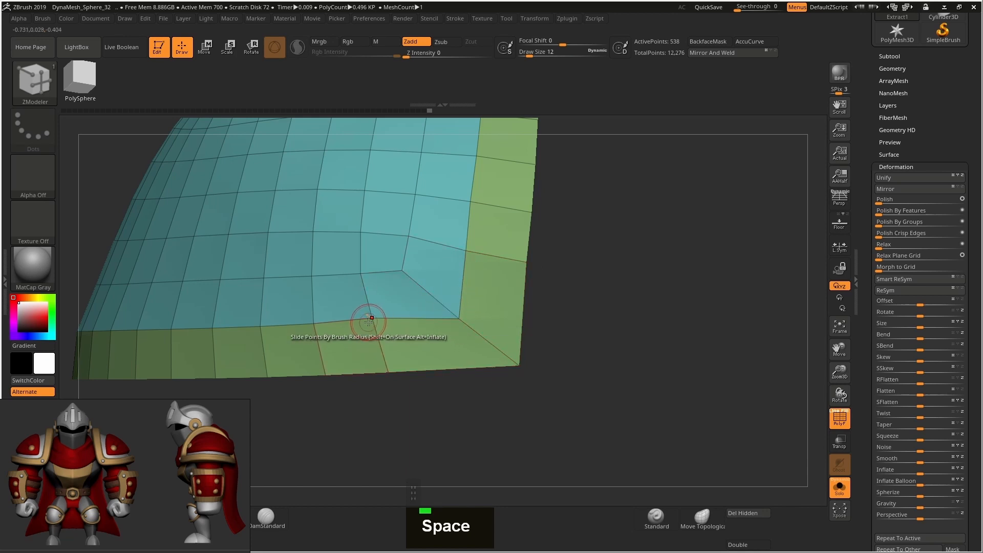
Step: Slide the border's inner points on the opposite side of the shell to square its lower corner
alt+right_drag(371, 326, 439, 296)
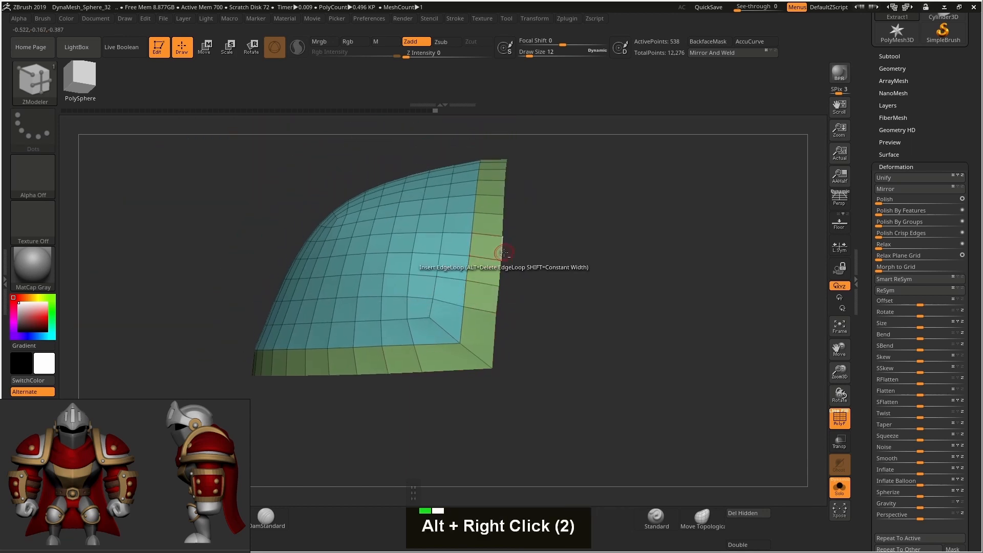
right_drag(410, 373, 506, 346)
alt+right_drag(516, 312, 647, 294)
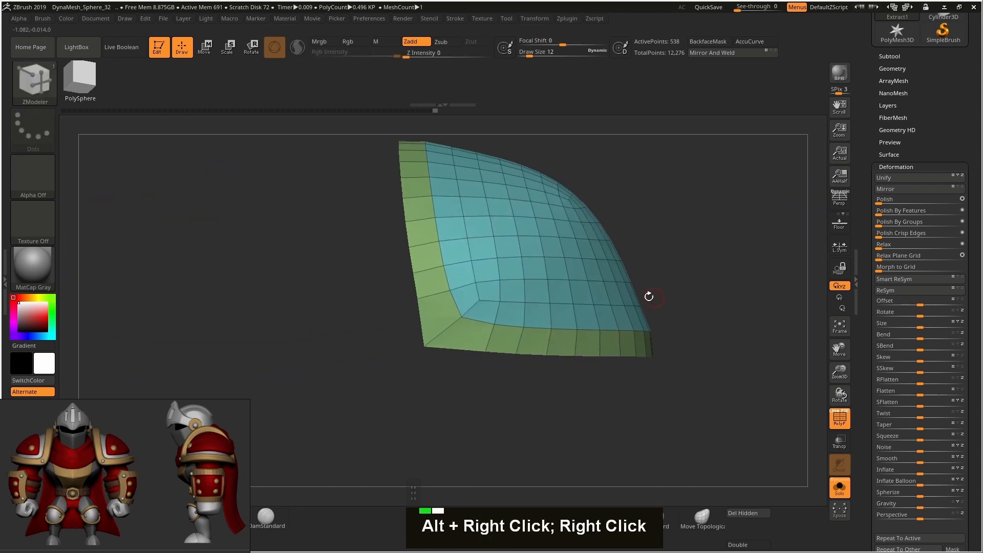
alt+right_drag(476, 306, 466, 341)
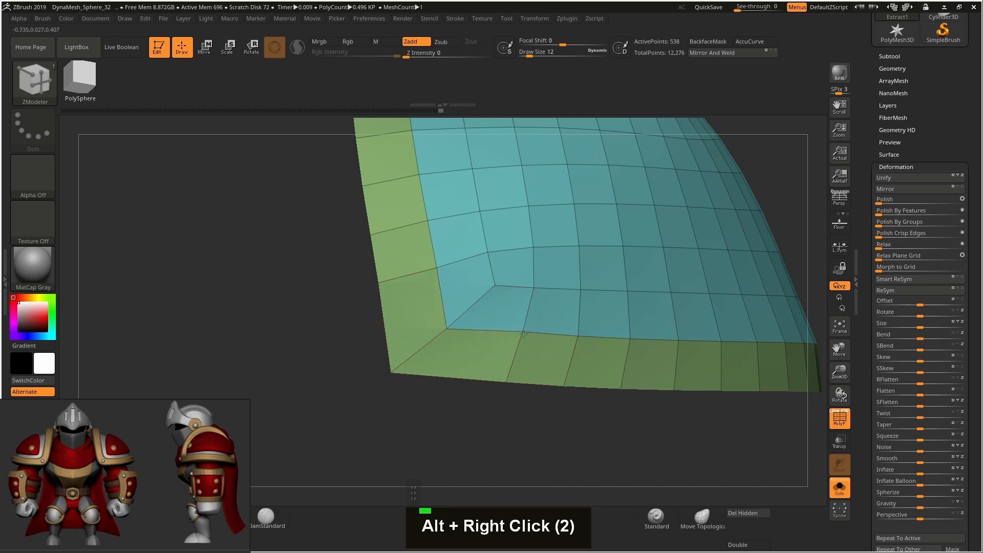
Step: Switch to the Move brush, set the draw size to 35, and even out the shell's outer border near the lower corners
mouse_move(521, 334)
alt+right_down()
mouse_move(548, 259)
mouse_move(495, 310)
alt+right_up()
key(b)
click(519, 268)
key(s)
drag(495, 312, 502, 314)
key(shift)
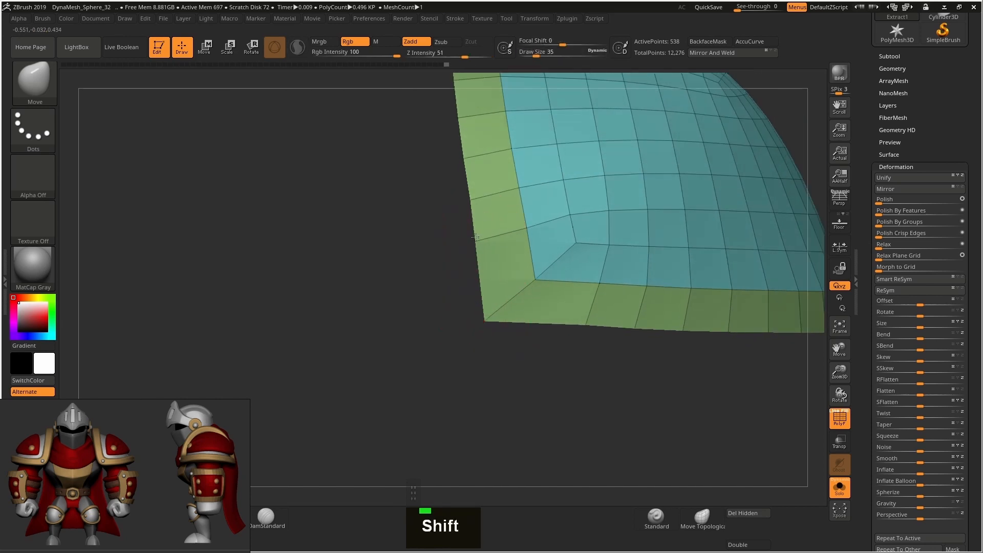
alt+right_drag(574, 241, 530, 266)
right_drag(604, 265, 479, 266)
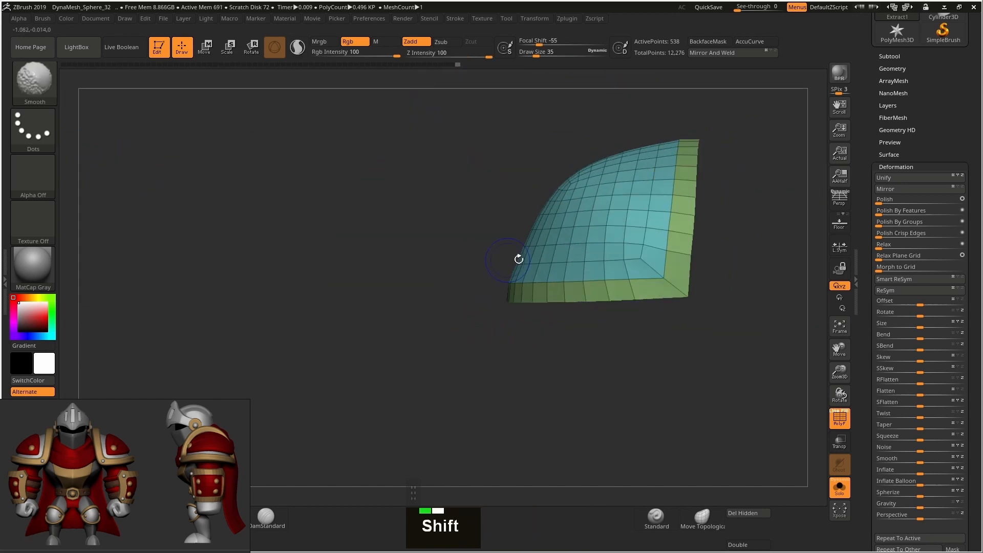
Step: Switch to the ZModeler brush and set the polygon action to Extrude with the All Polygons target
alt+right_drag(636, 252, 548, 262)
mouse_move(536, 214)
alt+right_down()
mouse_move(491, 233)
mouse_move(525, 240)
mouse_move(483, 215)
mouse_move(526, 221)
alt+right_up()
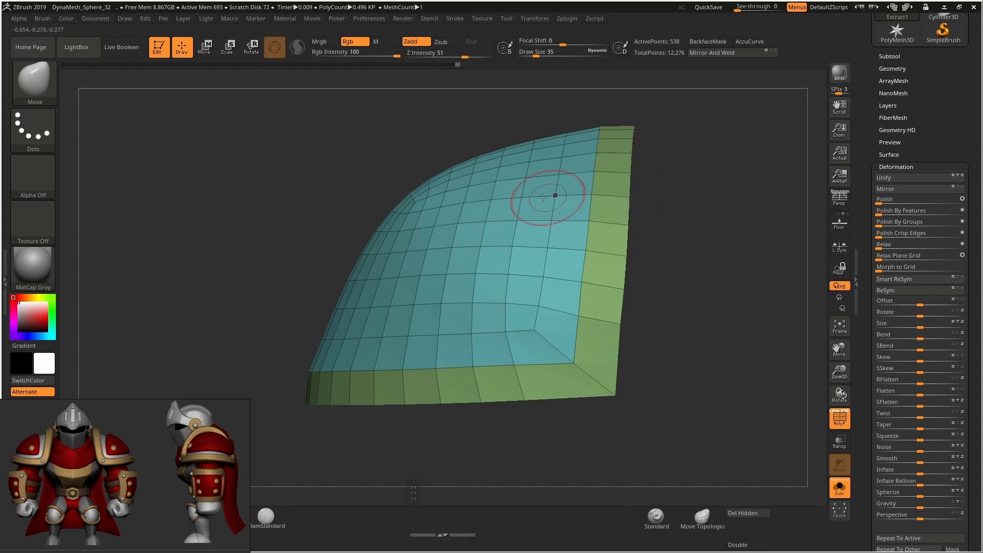
mouse_move(542, 197)
alt+right_down()
mouse_move(512, 218)
mouse_move(543, 193)
alt+right_up()
key(b)
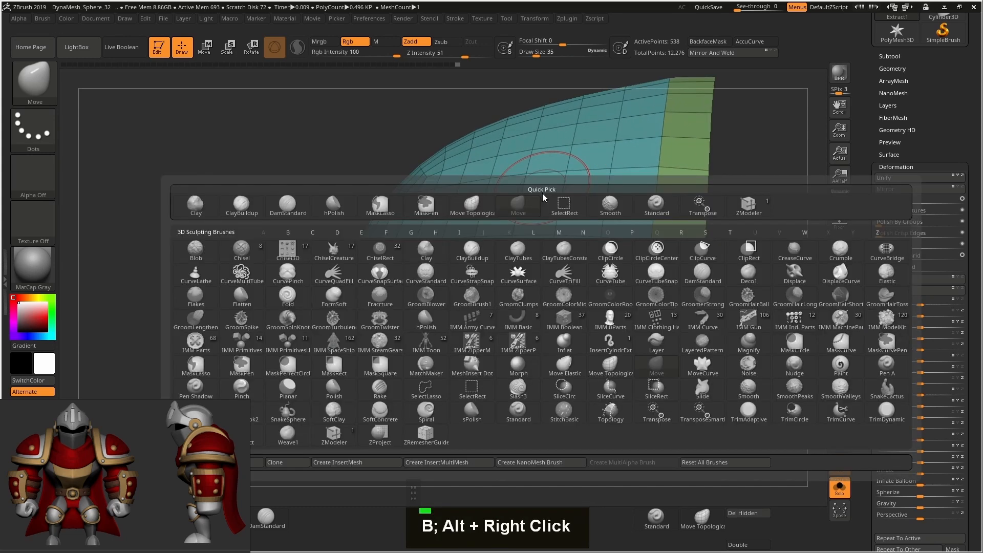
click(759, 215)
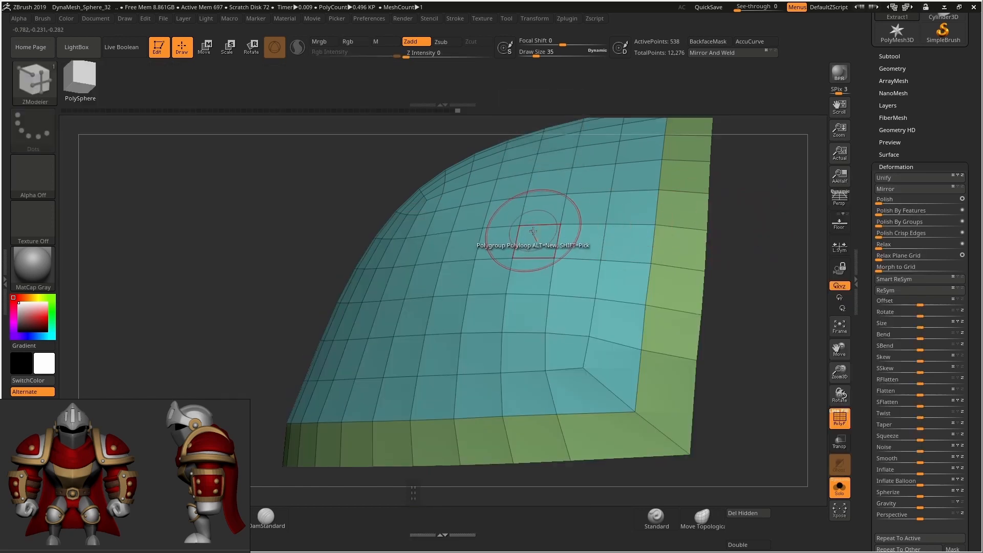
alt+right_drag(535, 243, 512, 235)
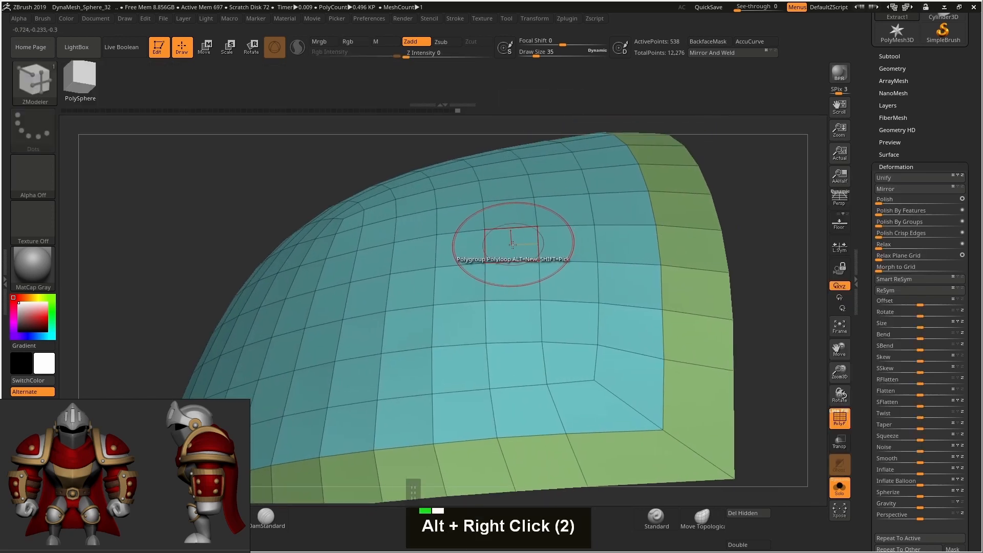
key(space)
click(428, 237)
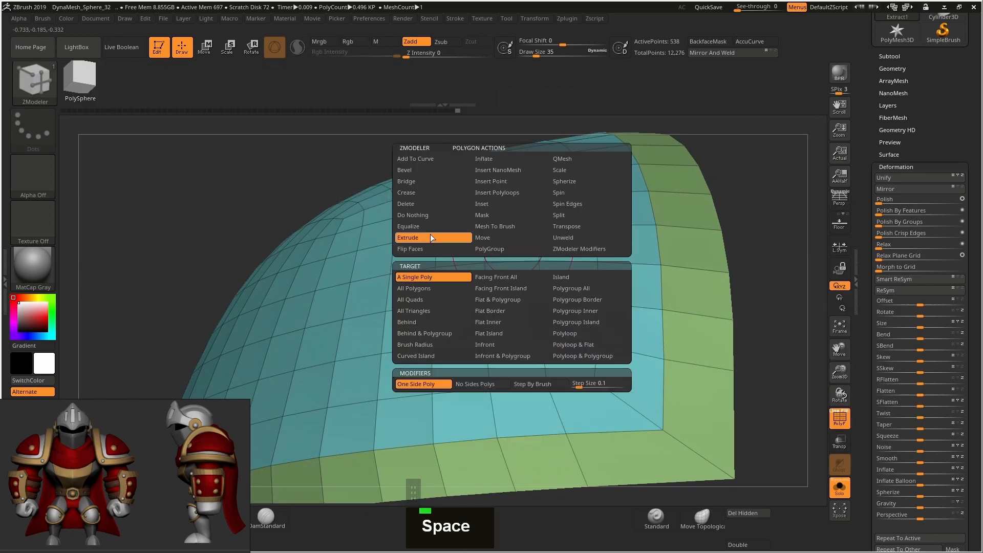
click(435, 288)
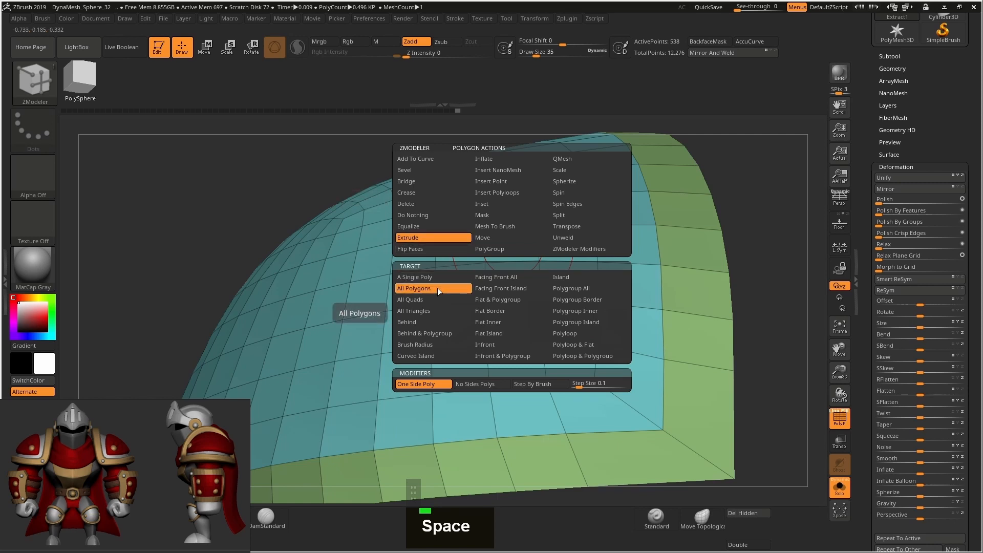
alt+right_drag(526, 267, 611, 269)
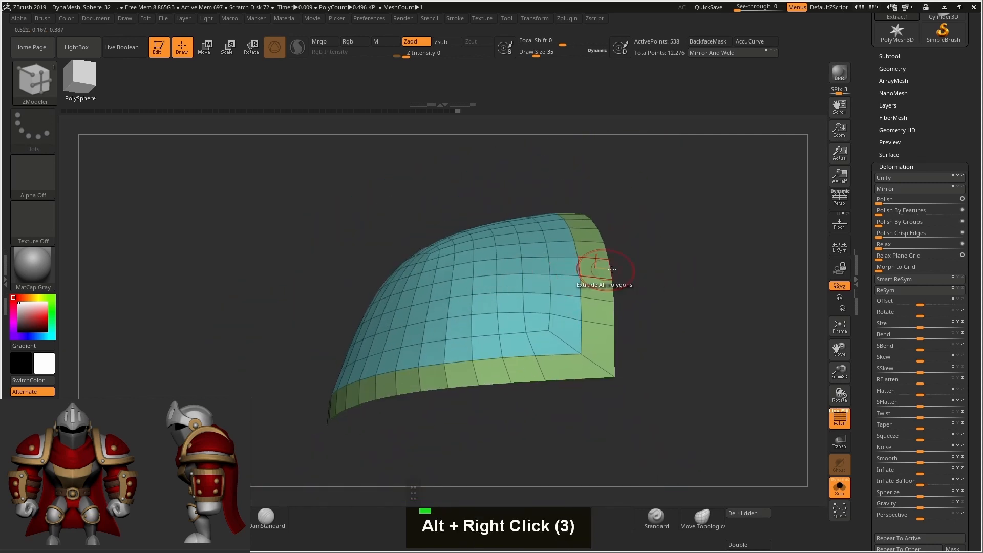
Step: Show the rest of the model again and extrude all polygons of the shoulder shell outward to give it thickness
click(840, 493)
drag(698, 402, 603, 240)
alt+right_drag(603, 241, 485, 228)
right_drag(485, 245, 509, 214)
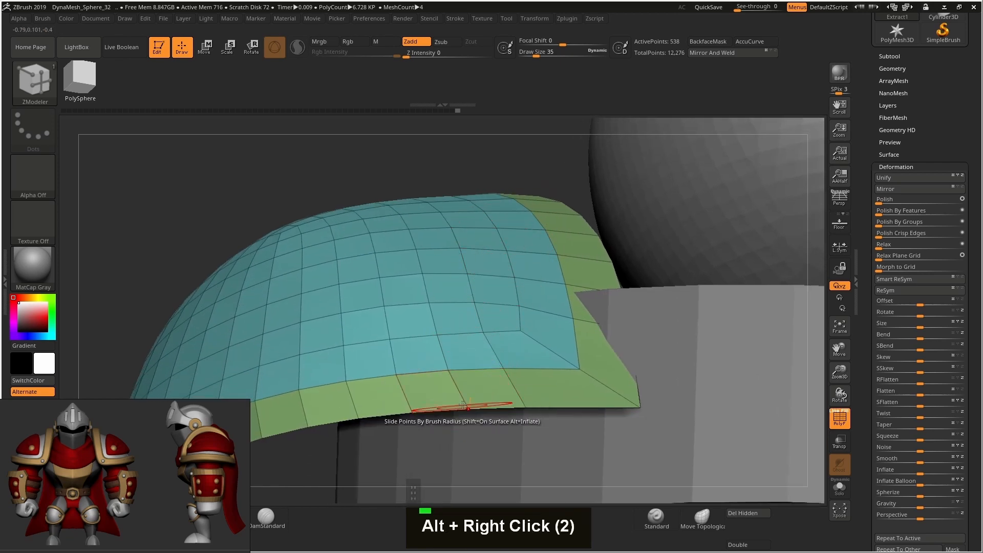
right_drag(506, 284, 494, 268)
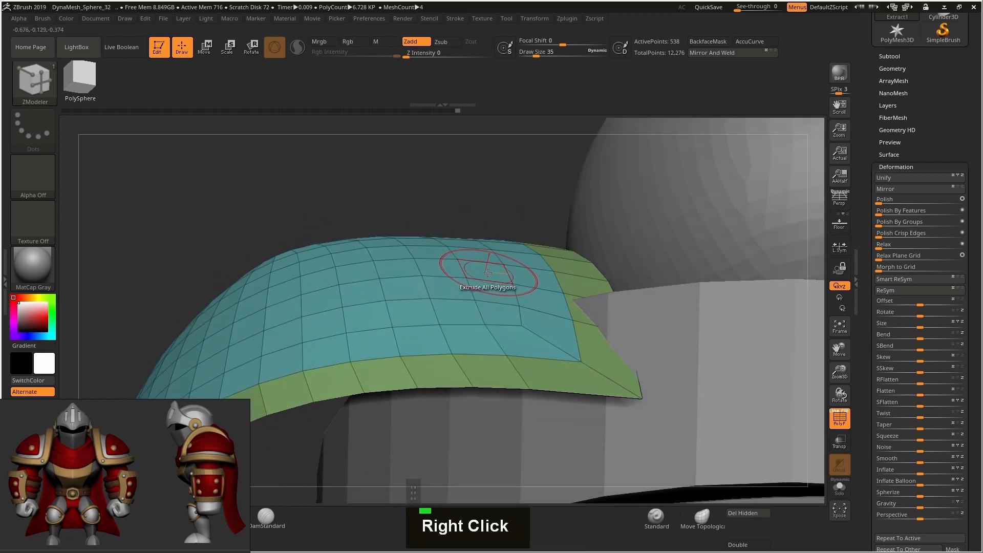
drag(488, 272, 497, 244)
right_drag(502, 258, 504, 301)
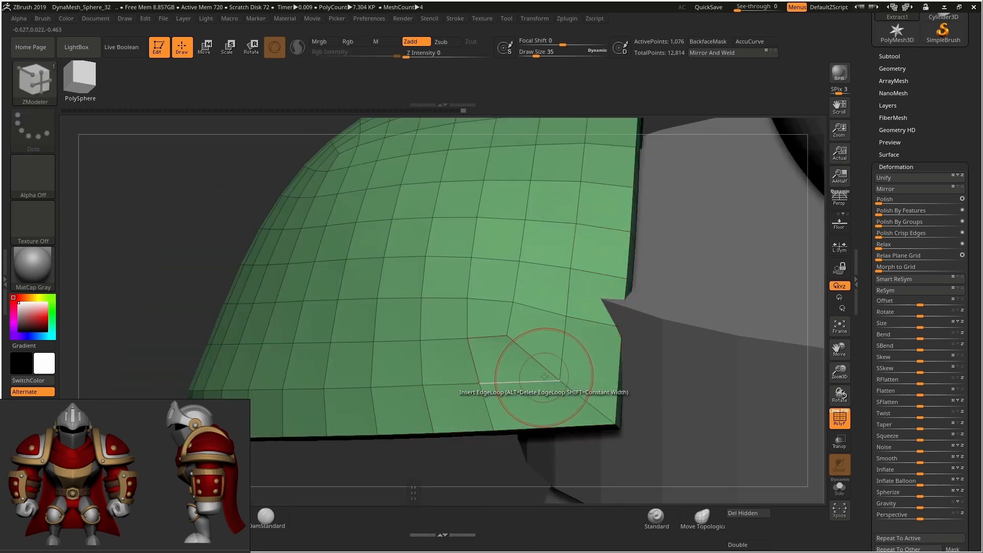
Step: Set the Extrude target to Polyloop and extrude the shell's border loop outward to form a raised trim
alt+right_drag(537, 351, 481, 343)
alt+right_drag(492, 294, 557, 230)
alt+right_drag(562, 288, 541, 320)
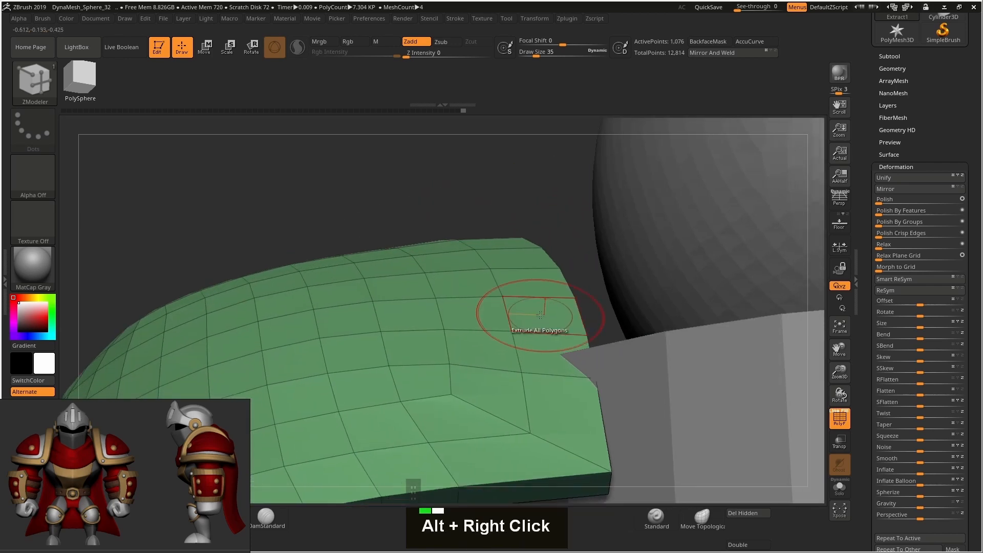
key(space)
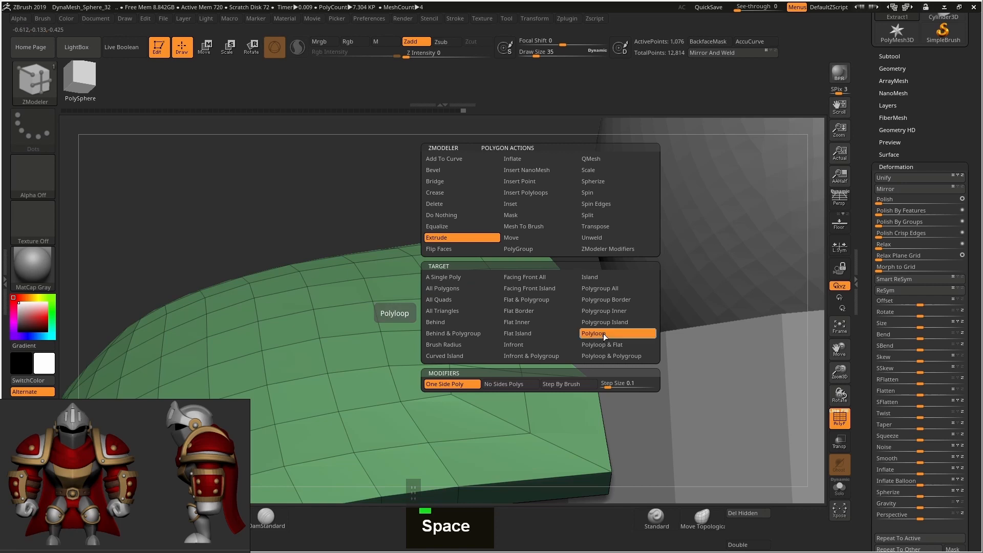
right_drag(538, 296, 540, 310)
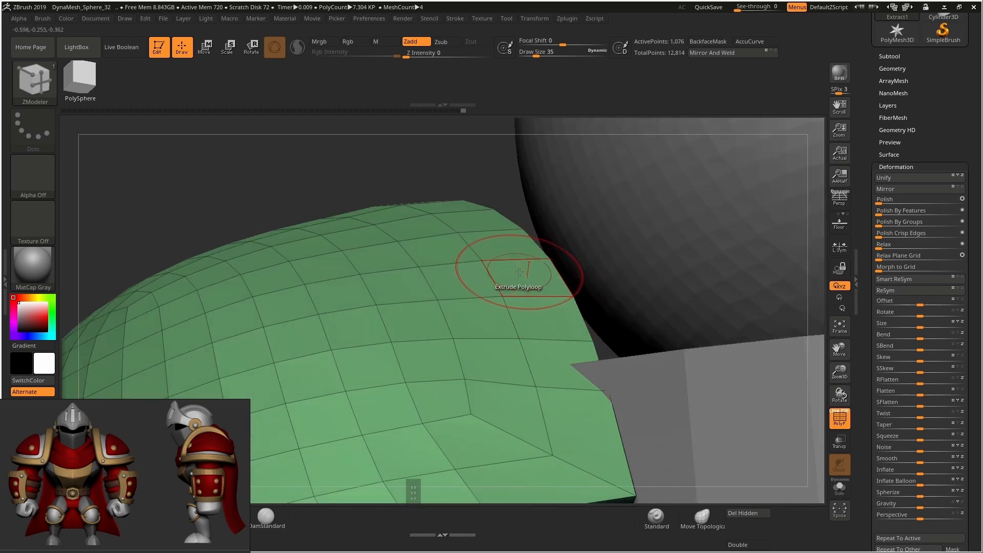
drag(523, 270, 531, 237)
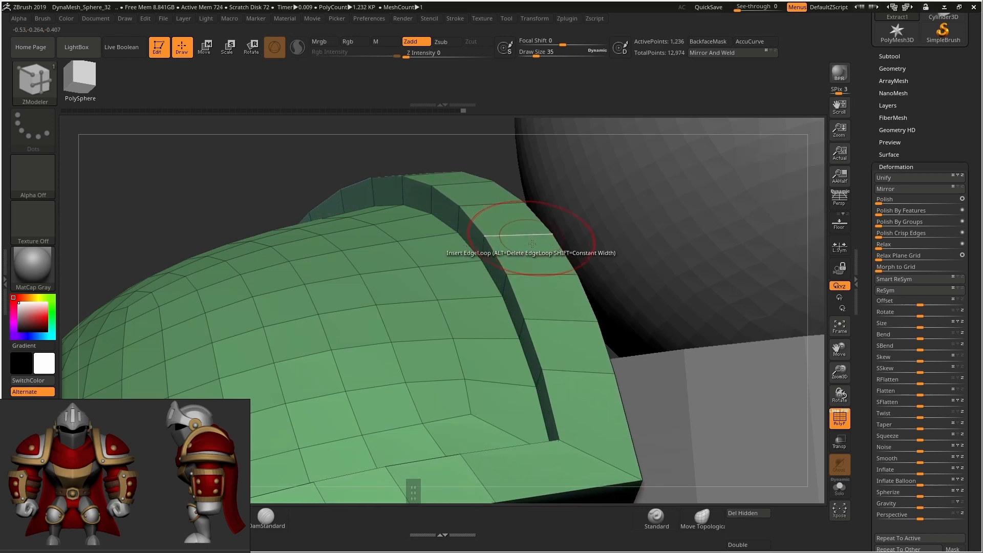
Step: Isolate the shoulder shell and compare its open rim with and without the trim extrusion
alt+right_drag(531, 237, 468, 279)
click(839, 487)
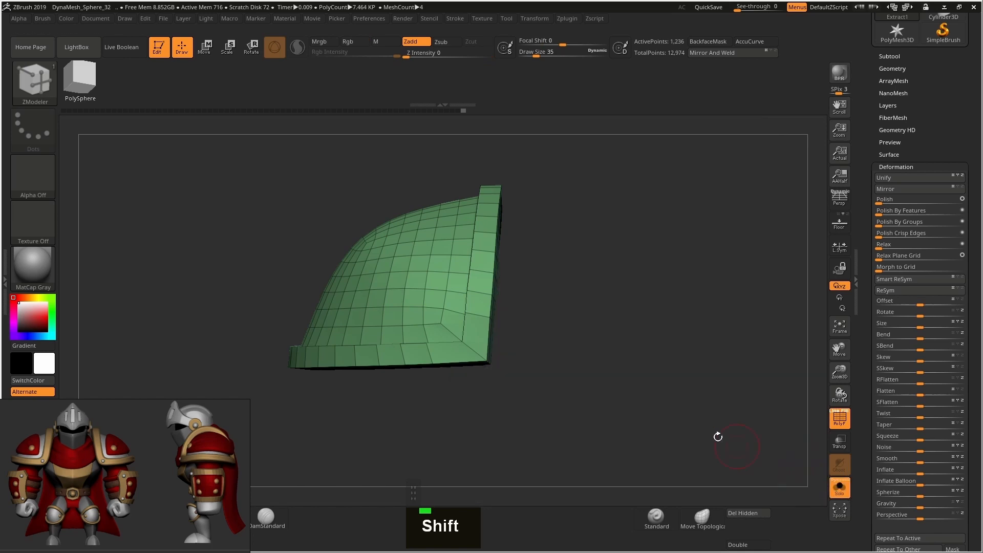
alt+right_drag(483, 224, 529, 245)
right_drag(603, 245, 535, 193)
right_drag(487, 197, 519, 194)
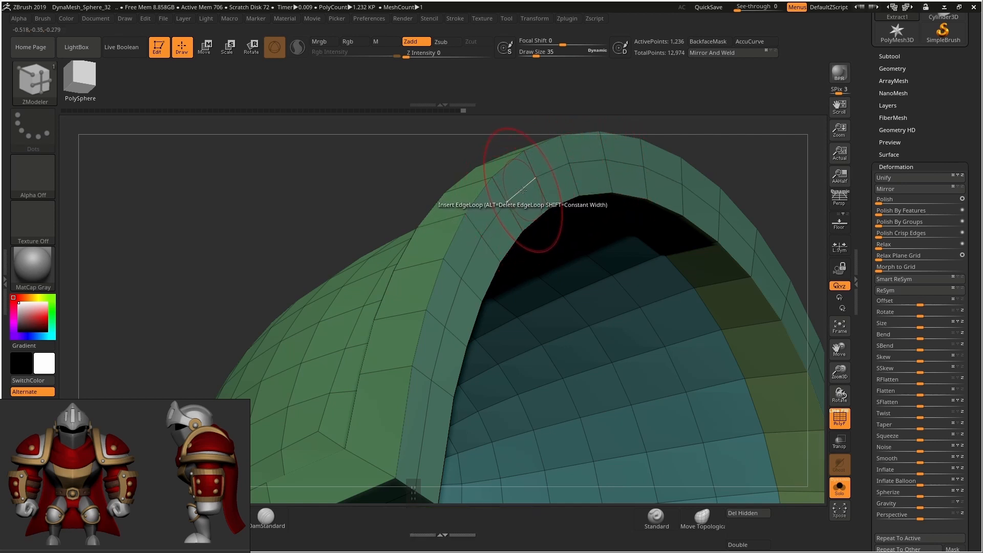
key(ctrl+z)
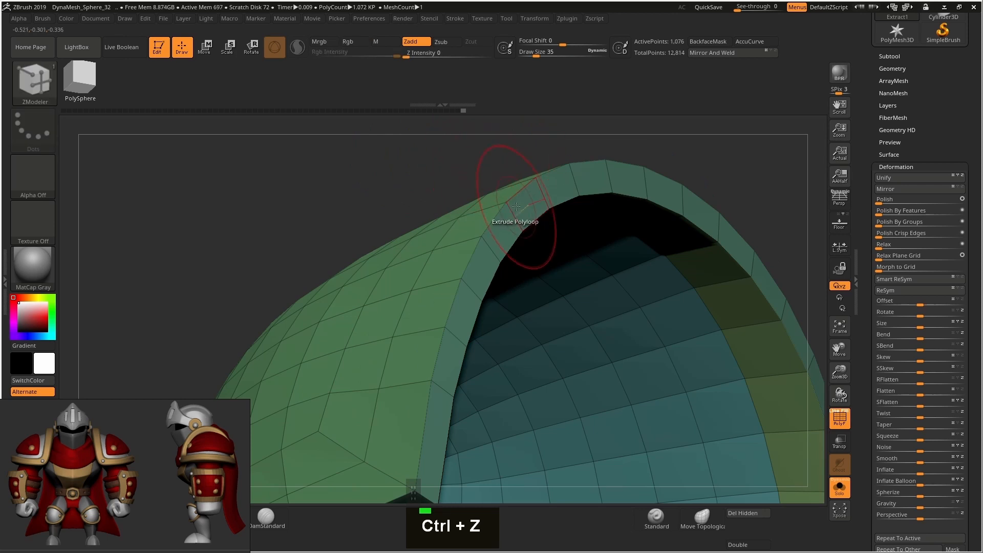
click(463, 111)
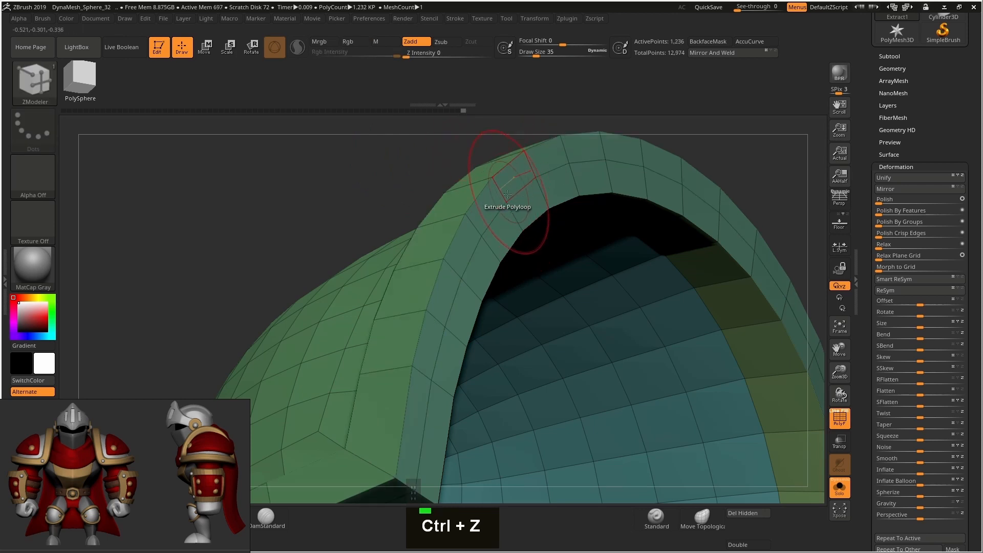
Step: Delete the extra edge loop running along the side face of the trim's rim
alt+right_drag(512, 182, 505, 198)
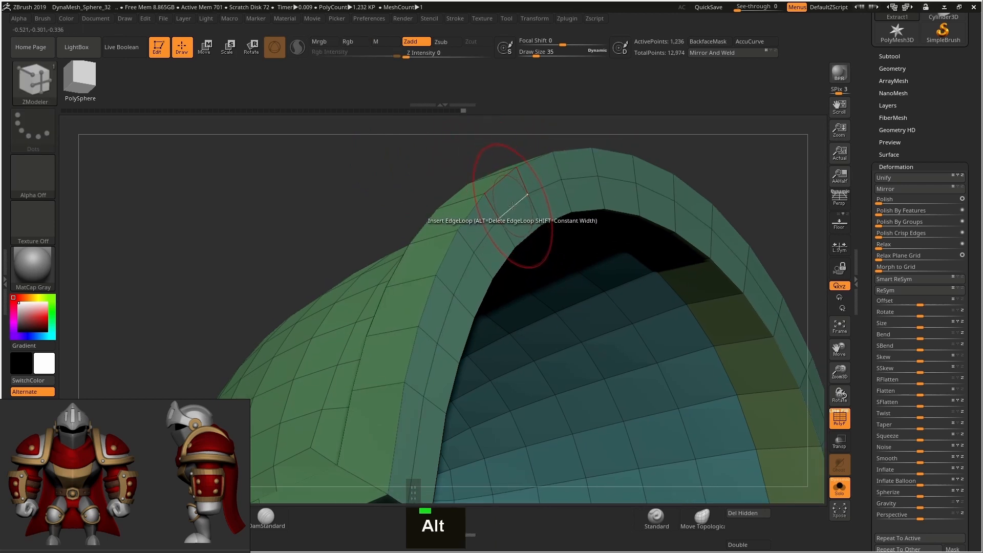
key(space)
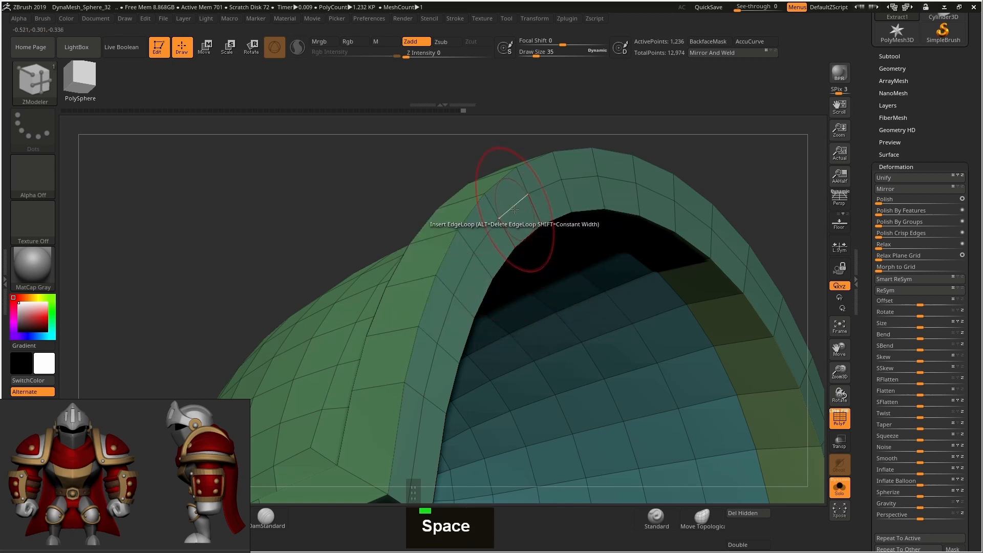
key(ctrl+z)
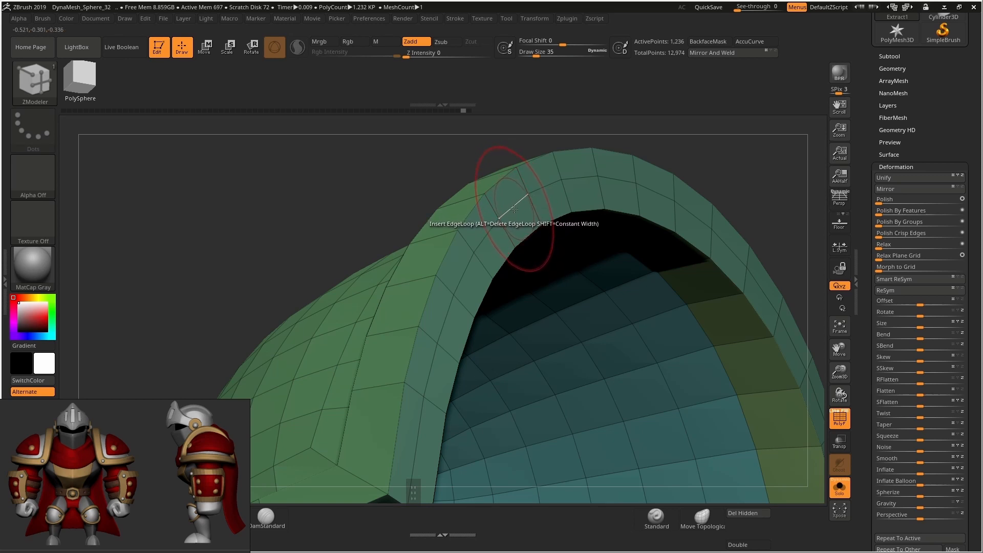
key(alt)
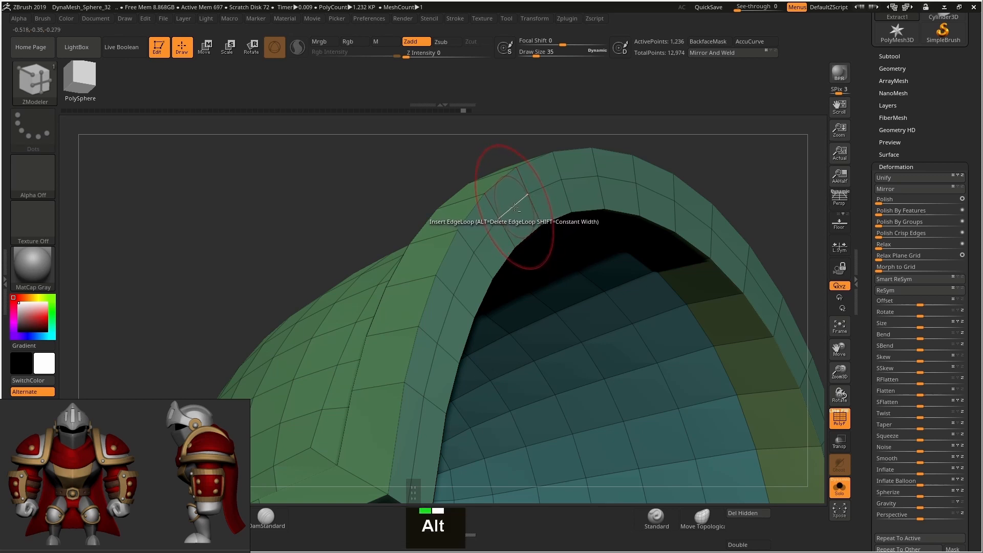
alt+click(515, 207)
Step: Try to extrude the rim's side face with the Polygroup All target and undo it
alt+right_drag(536, 209, 505, 227)
key(space)
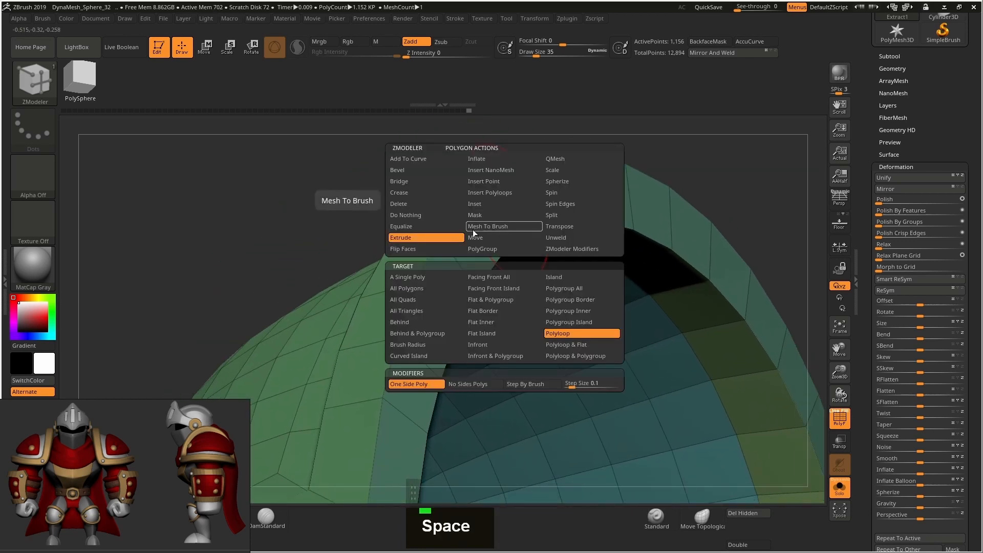
click(571, 287)
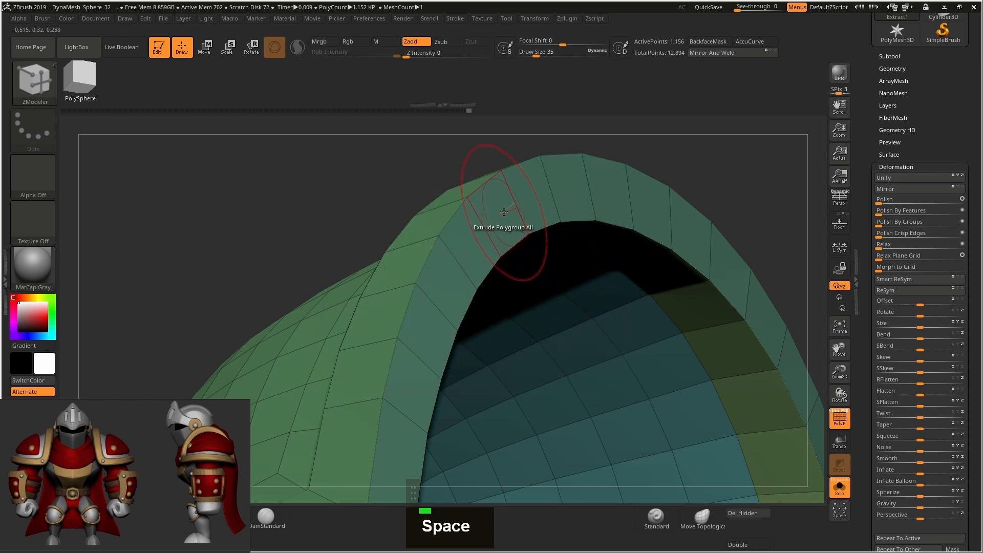
drag(543, 188, 499, 248)
right_drag(499, 248, 524, 228)
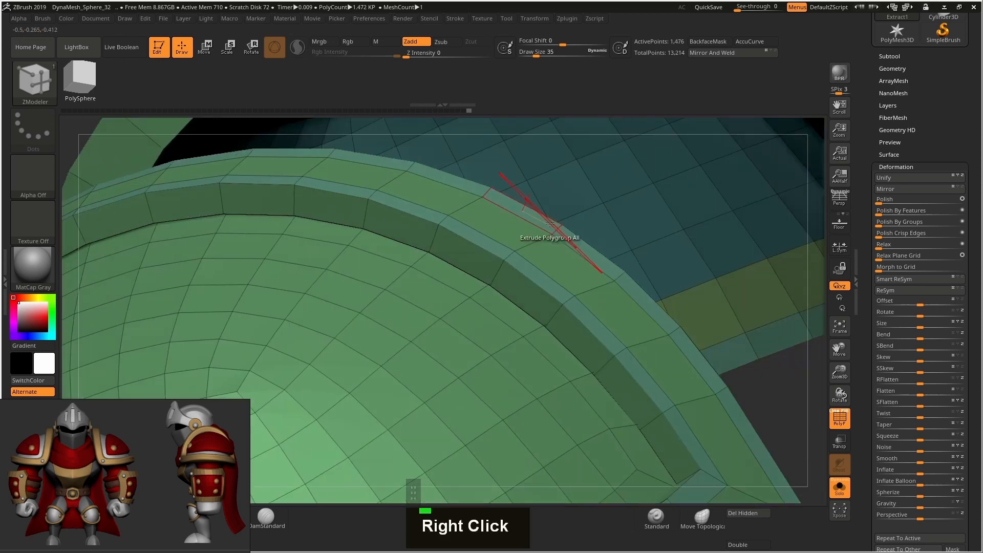
key(ctrl+z)
Step: Set the polygon action to PolyGroup with the Polyloop target and regroup the rim's side face loop
mouse_move(533, 279)
right_down()
mouse_move(549, 240)
mouse_move(472, 220)
mouse_move(475, 231)
right_up()
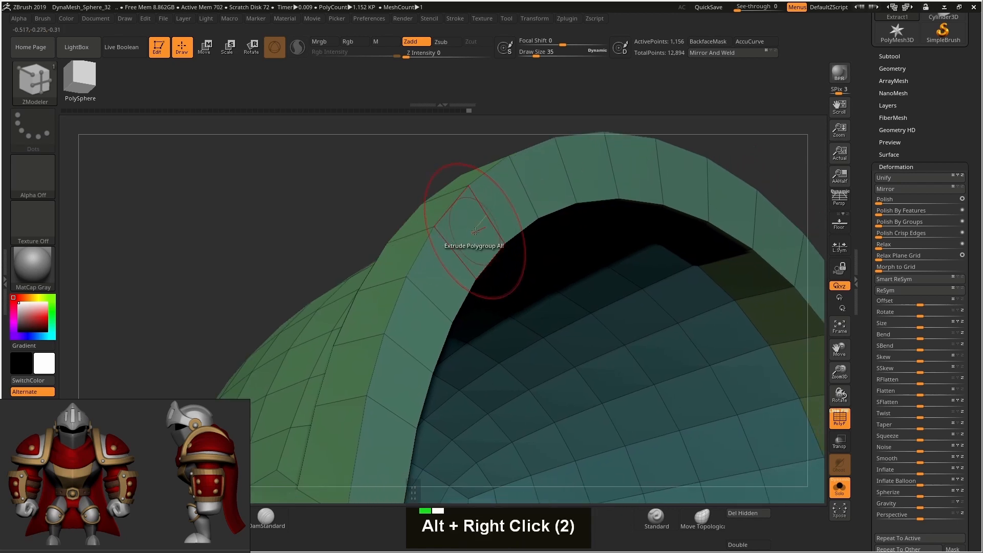
key(space)
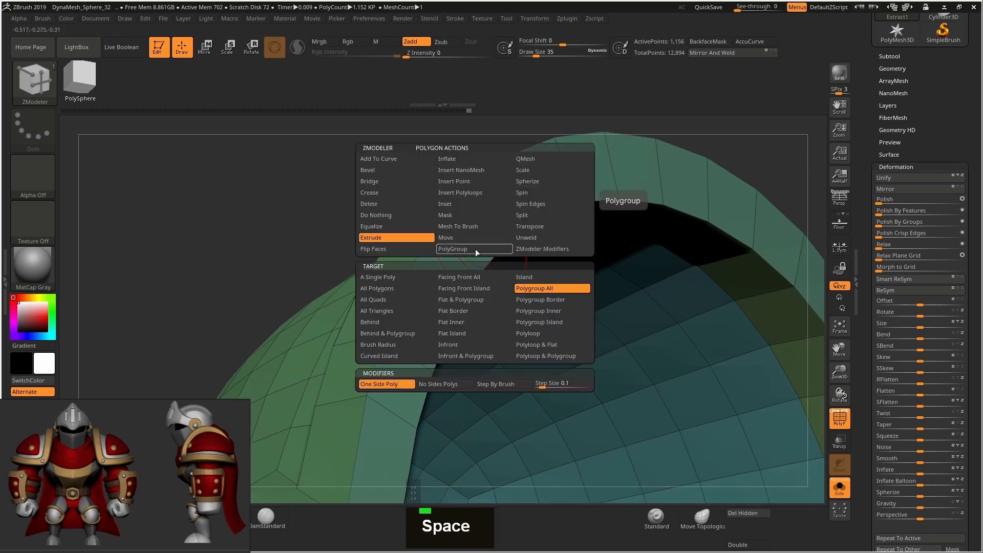
click(475, 249)
click(532, 333)
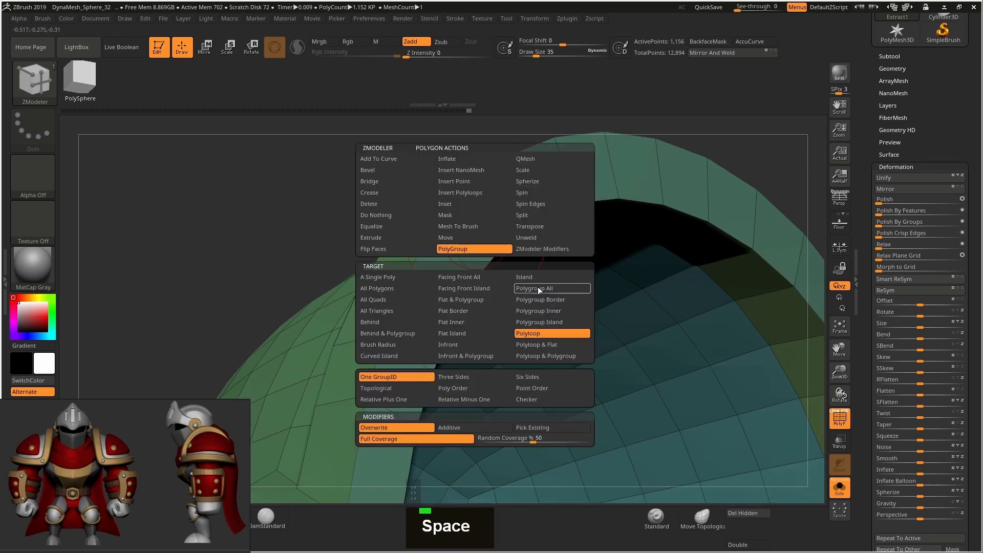
click(515, 202)
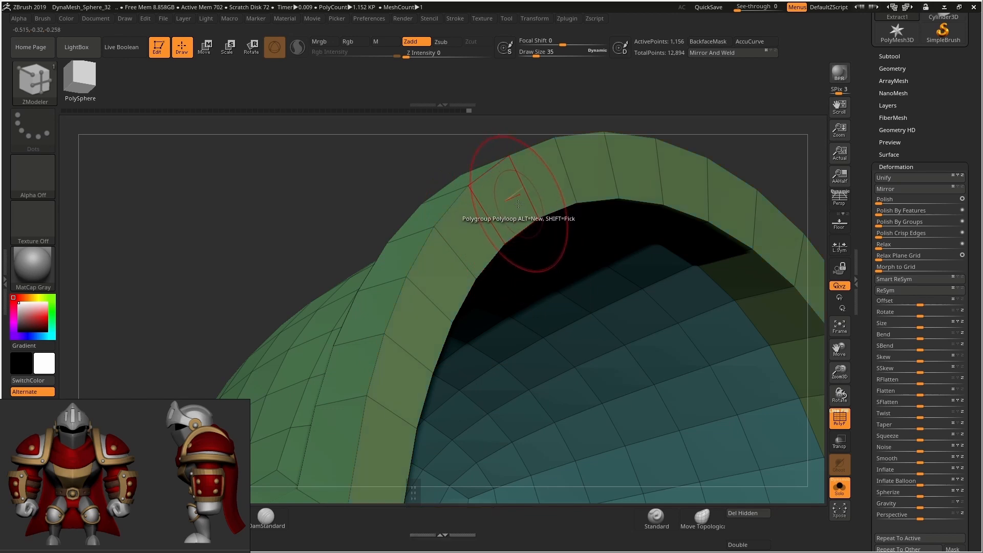
Step: Try to extrude the regrouped rim face with the Extrude action on Polygroup All and undo it
mouse_move(517, 200)
alt+right_down()
mouse_move(483, 162)
mouse_move(486, 199)
mouse_move(511, 190)
alt+right_up()
alt+right_drag(492, 244, 471, 248)
key(space)
click(453, 238)
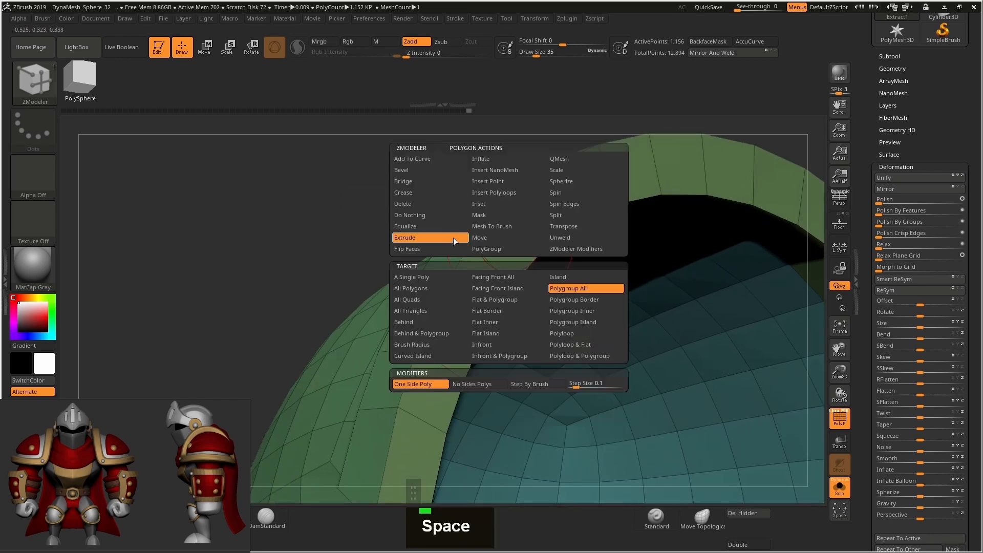
click(560, 291)
right_drag(522, 275, 509, 247)
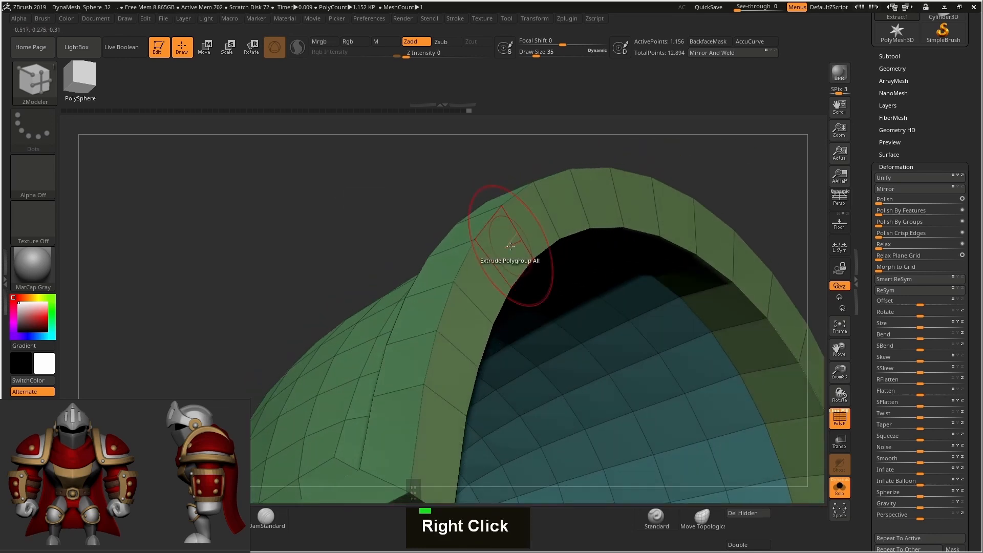
drag(504, 245, 516, 241)
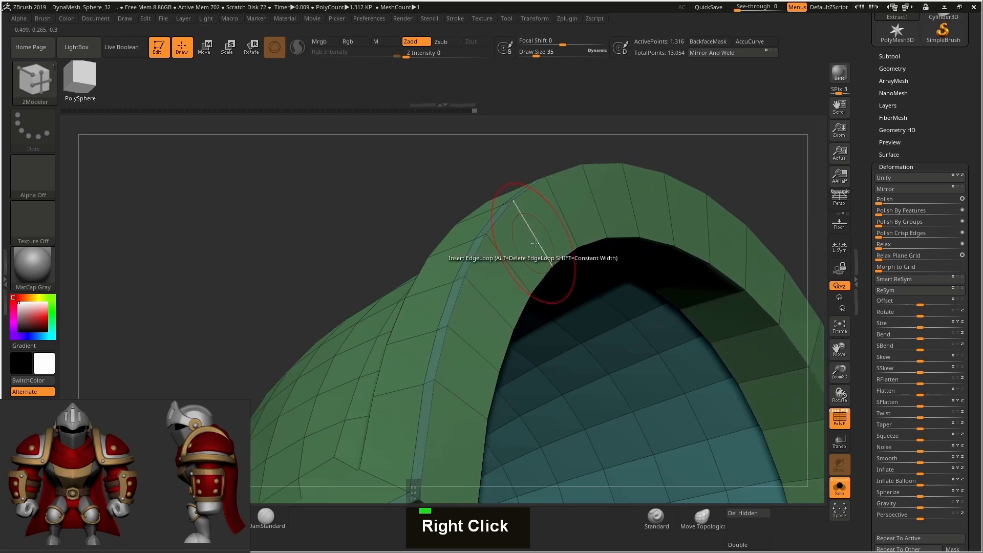
key(ctrl)
key(ctrl+z)
Step: Regroup the trim rim's side face loop as a new polygroup using the PolyGroup action with the Polyloop target
alt+right_click(514, 256)
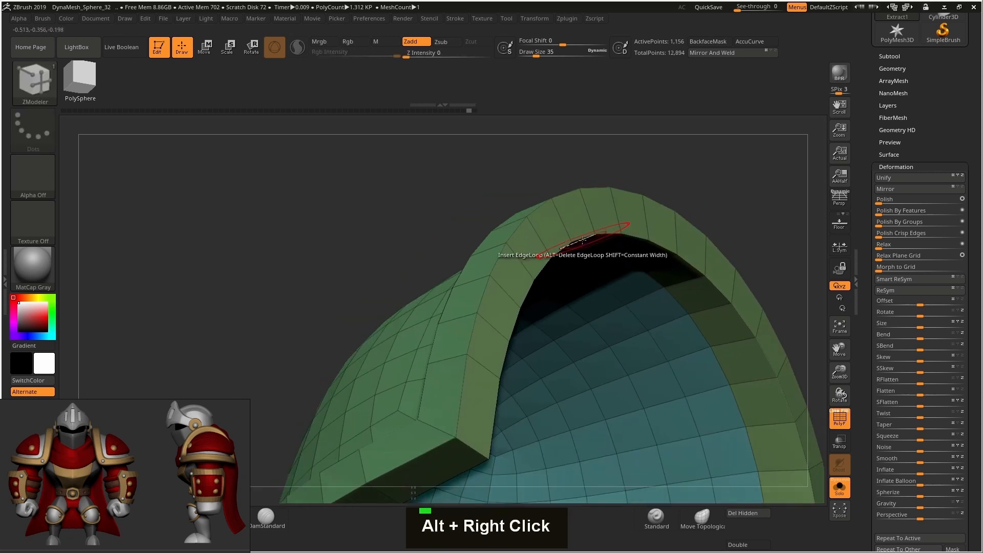
alt+right_click(504, 235)
alt+right_click(536, 235)
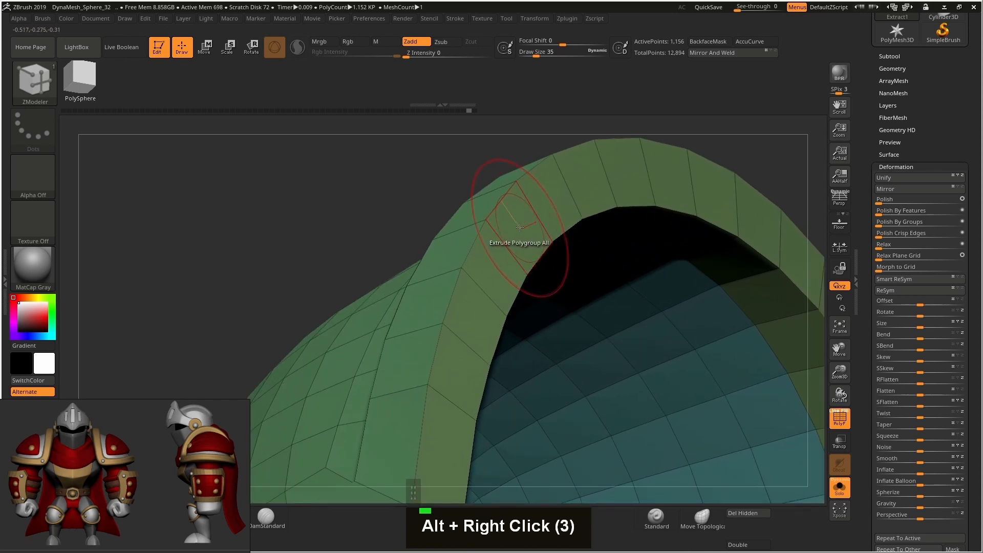
key(space)
click(518, 249)
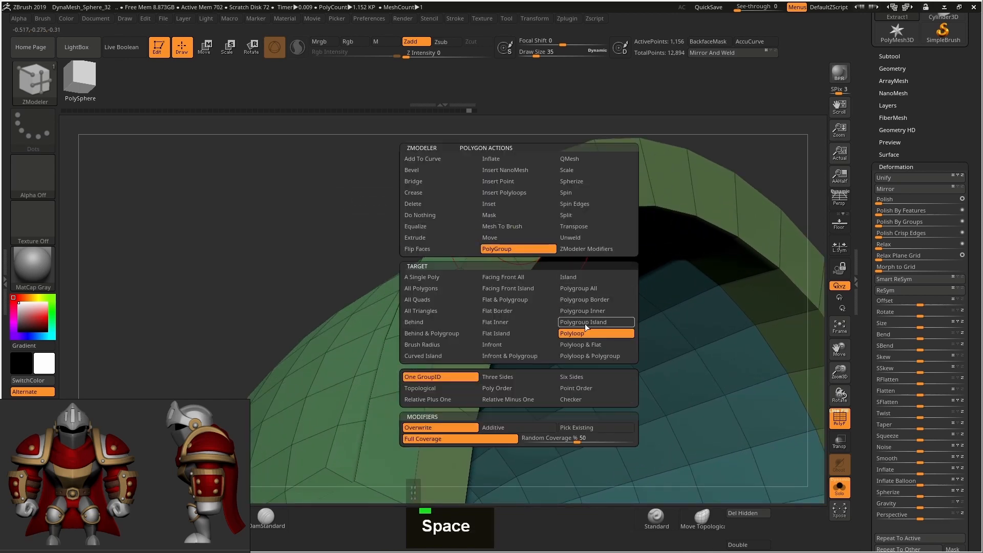
right_drag(533, 232, 528, 223)
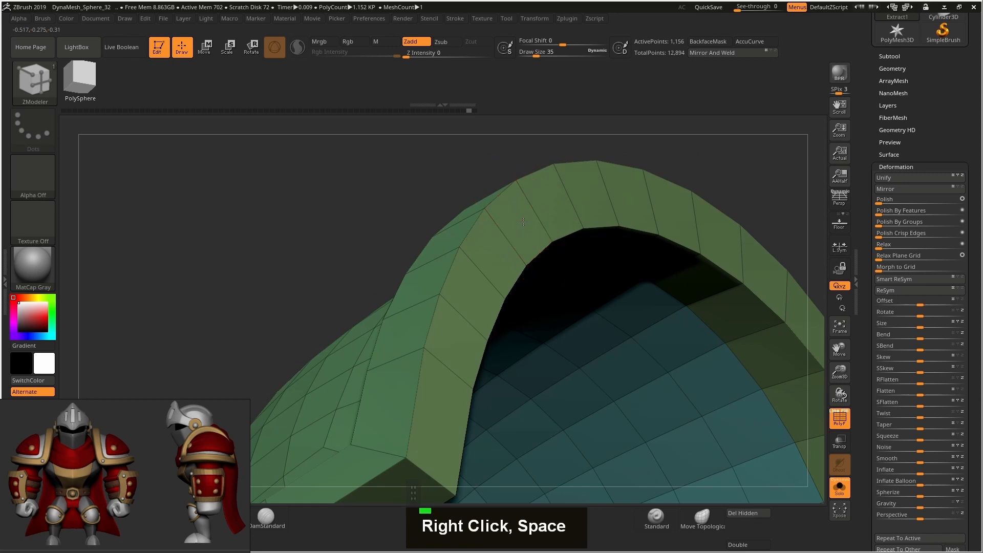
alt+click(523, 221)
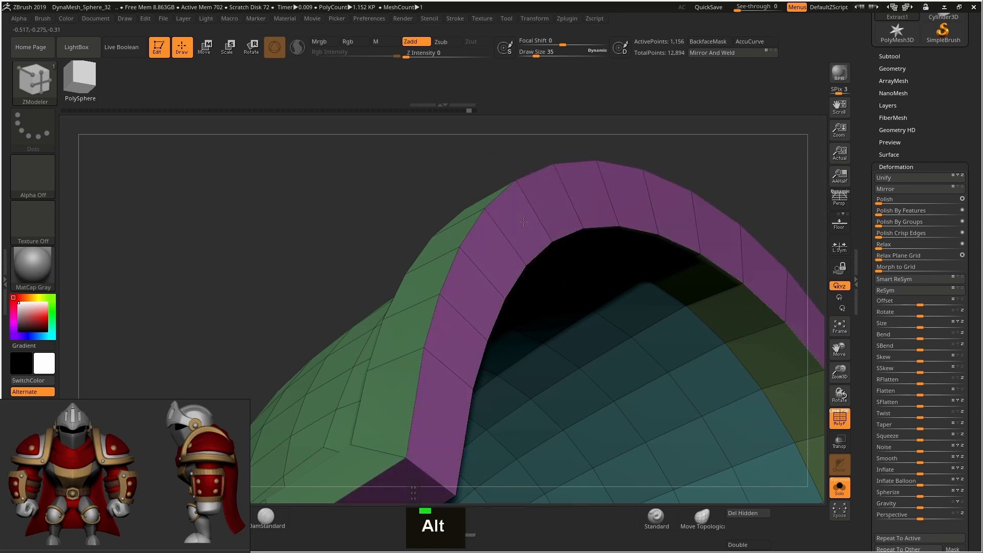
alt+click(523, 222)
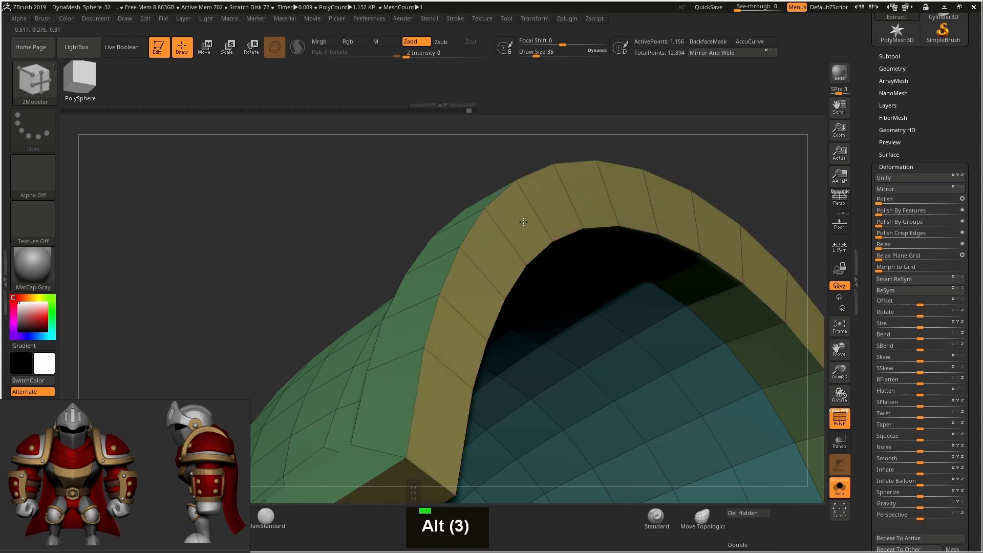
alt+click(523, 221)
alt+click(523, 221)
alt+click(523, 221)
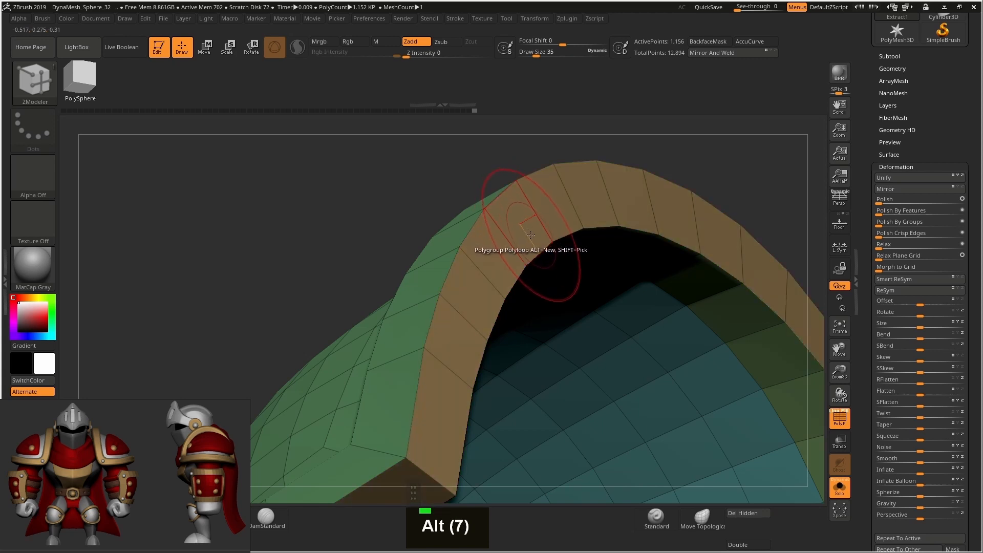
Step: Set the polygon action to Extrude and pull the rim's regrouped side face outward on Polygroup All to widen the trim
key(space)
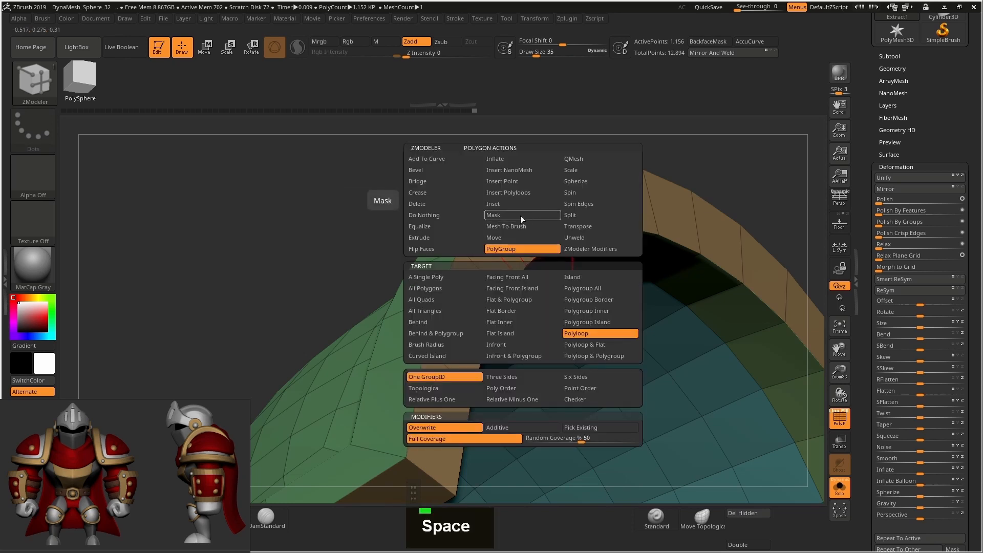
click(447, 237)
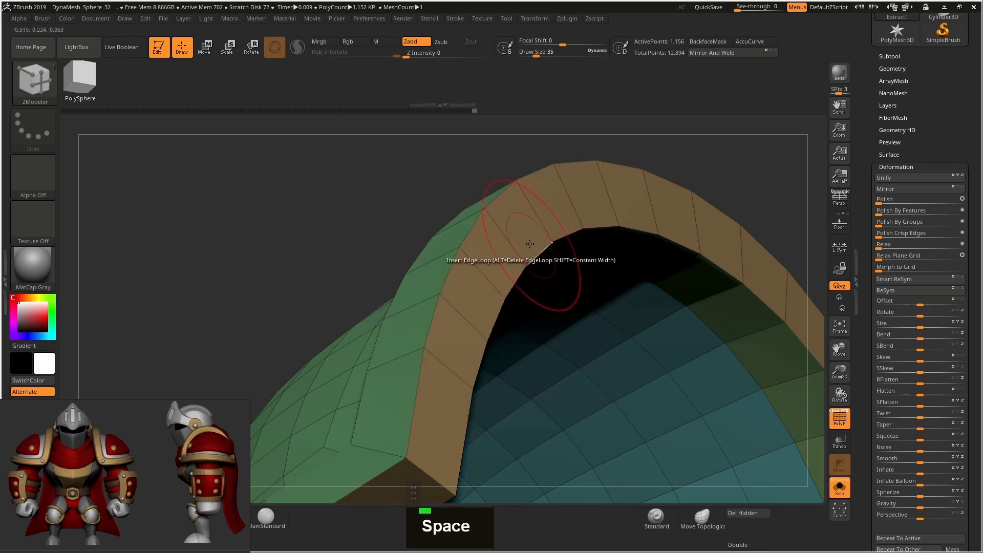
drag(518, 231, 543, 214)
right_drag(543, 215, 515, 233)
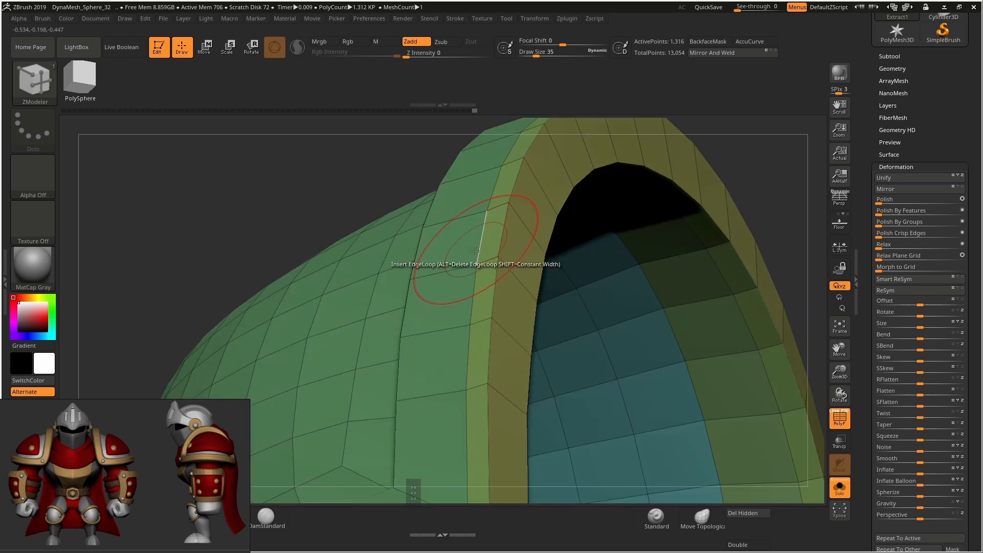
key(ctrl+z)
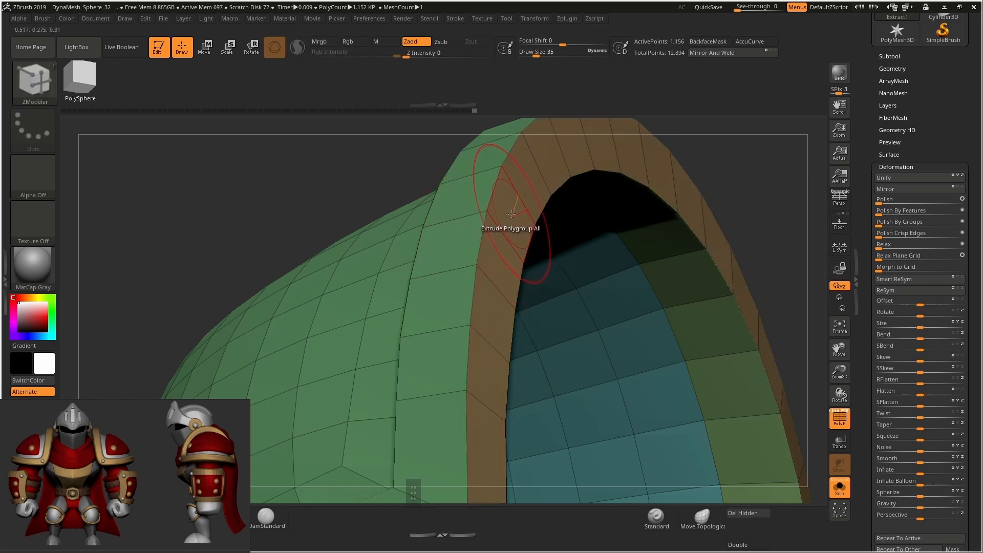
drag(512, 214, 542, 201)
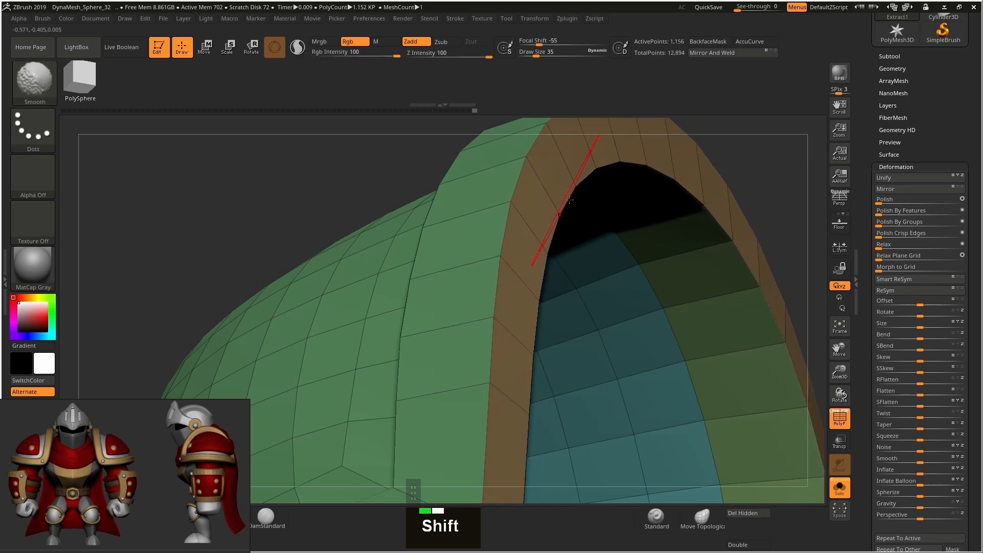
key(ctrl+z)
Step: With the Move brush at draw size 65, pull the trim's lower corner down to straighten the shell's bottom edge
alt+right_drag(541, 200, 615, 220)
mouse_move(634, 254)
alt+right_down()
mouse_move(588, 250)
mouse_move(603, 254)
mouse_move(573, 265)
mouse_move(587, 273)
mouse_move(563, 252)
alt+right_up()
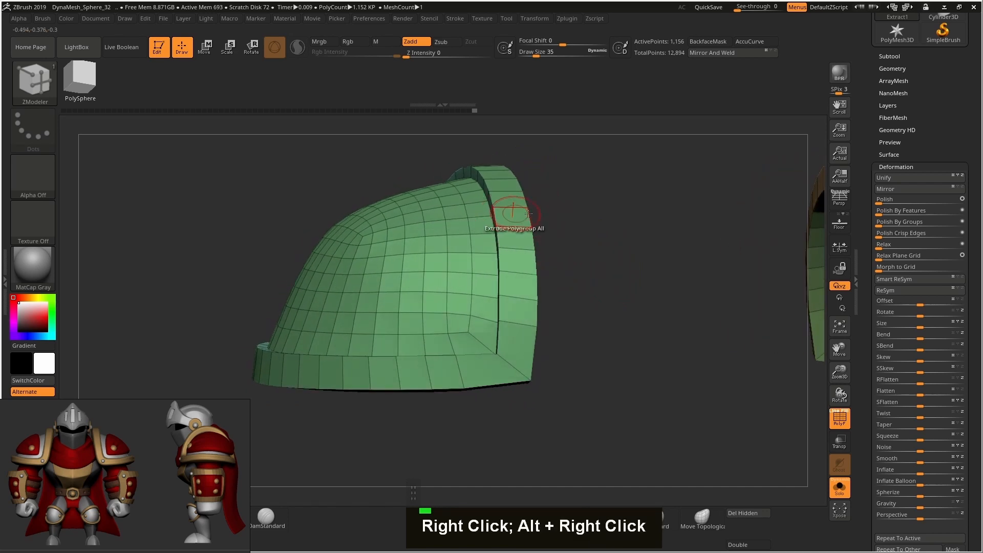
shift+right_drag(532, 214, 559, 222)
alt+right_drag(580, 271, 587, 237)
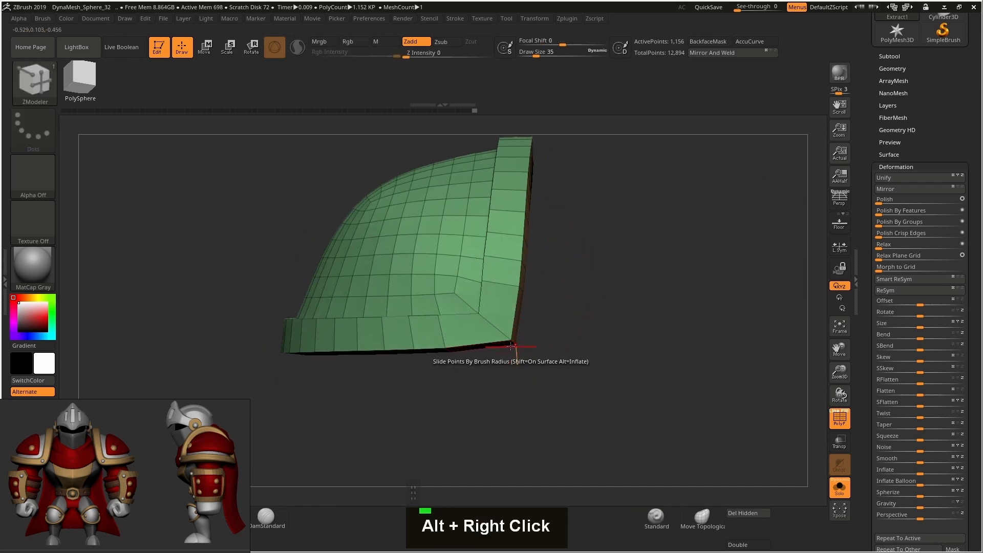
right_drag(511, 346, 524, 342)
key(b)
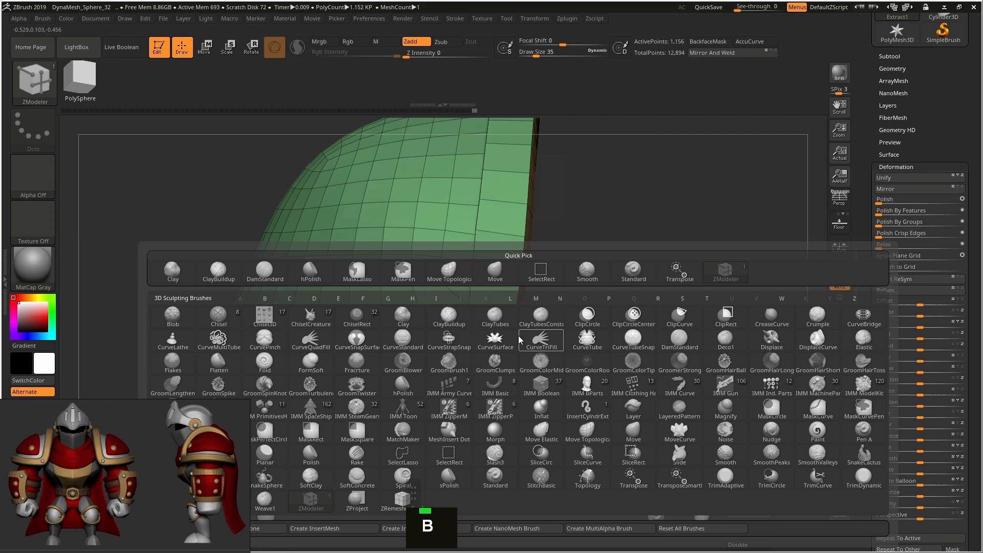
click(496, 272)
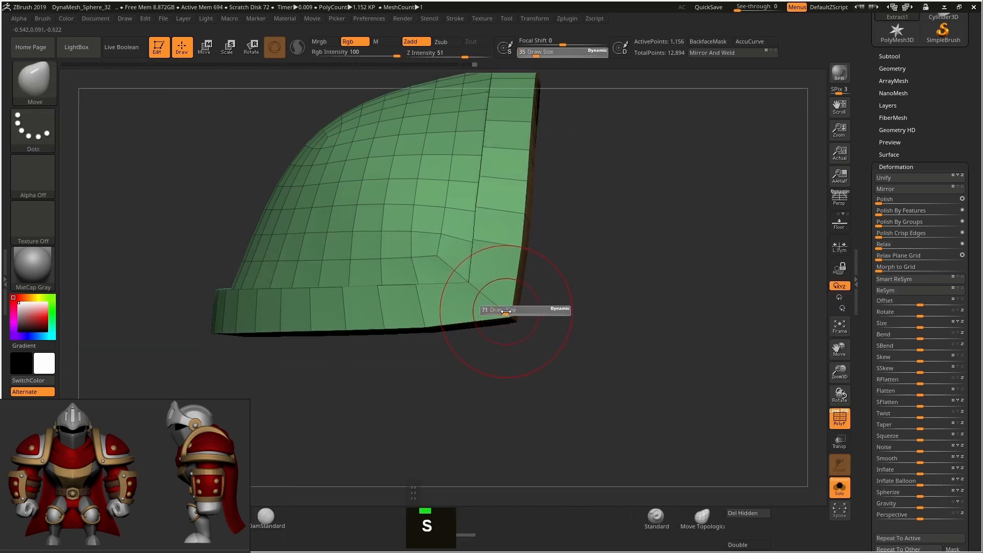
double_click(504, 312)
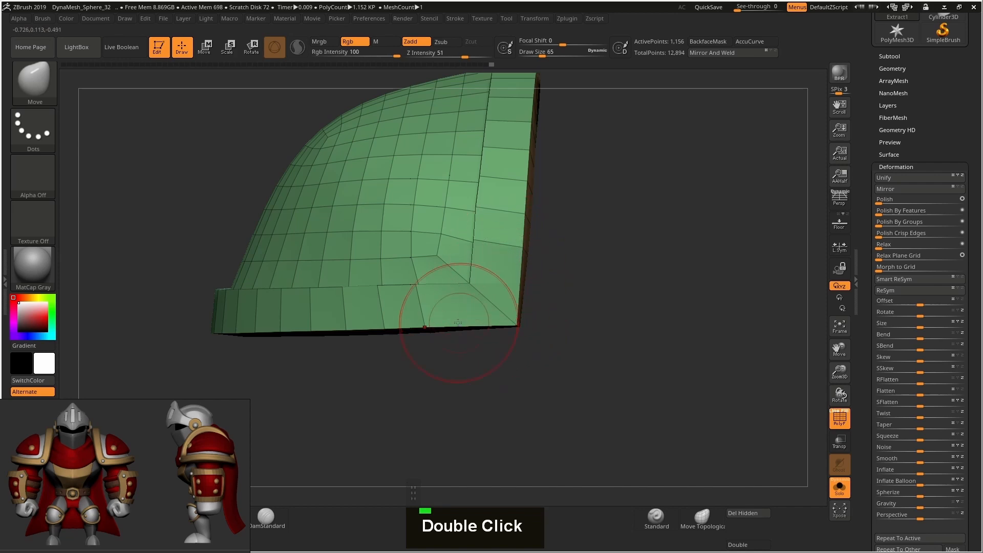
Step: Adjust the trim's lower corner on the opposite side of the shell with the Move brush at draw size 82
alt+right_drag(435, 323, 358, 300)
alt+right_drag(441, 302, 327, 297)
shift+right_drag(409, 294, 542, 327)
right_drag(543, 328, 510, 331)
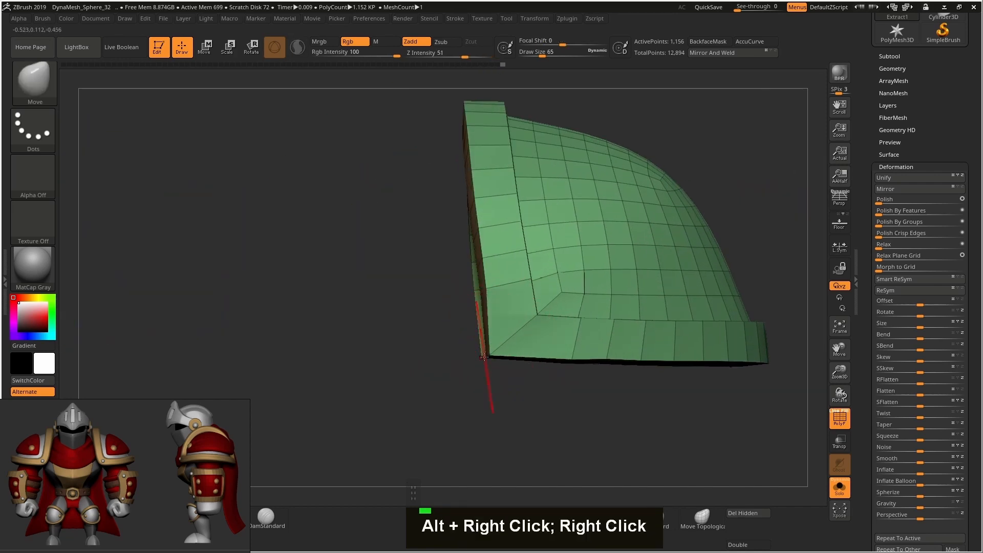
key(s)
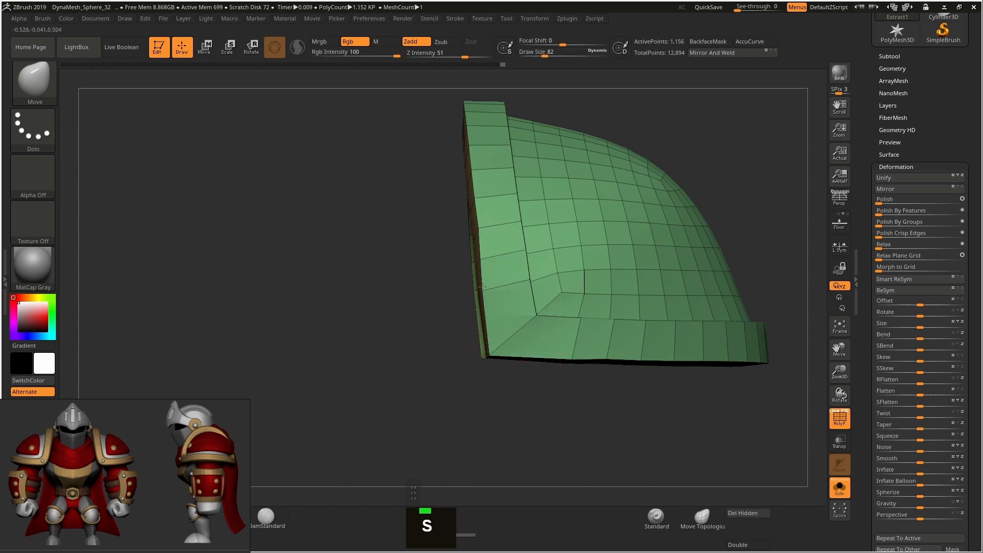
double_click(490, 350)
Step: Refine the trim's upright edge on the first side with the Move brush, using draw sizes of 167 and 125
alt+right_drag(528, 355, 287, 335)
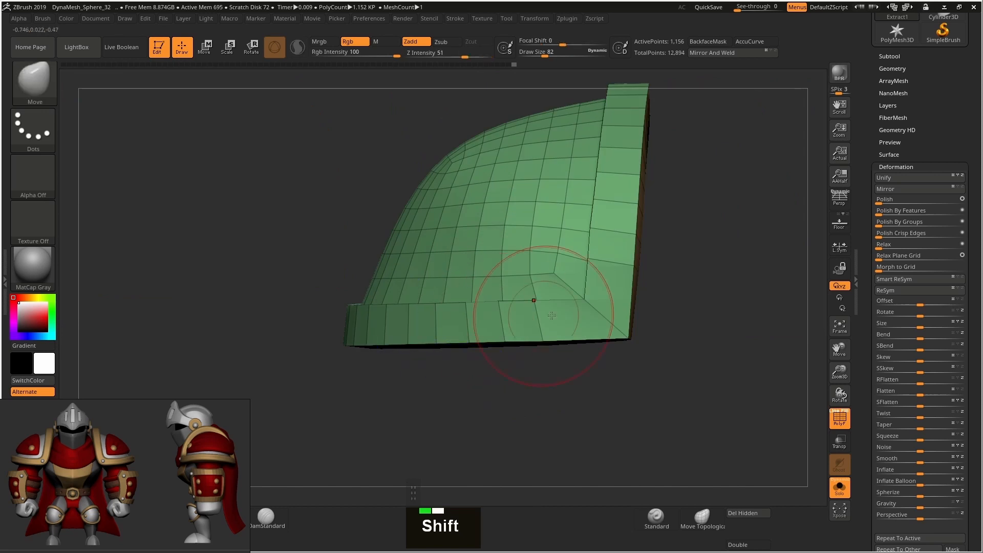
alt+right_drag(567, 311, 462, 344)
key(s)
drag(484, 326, 493, 327)
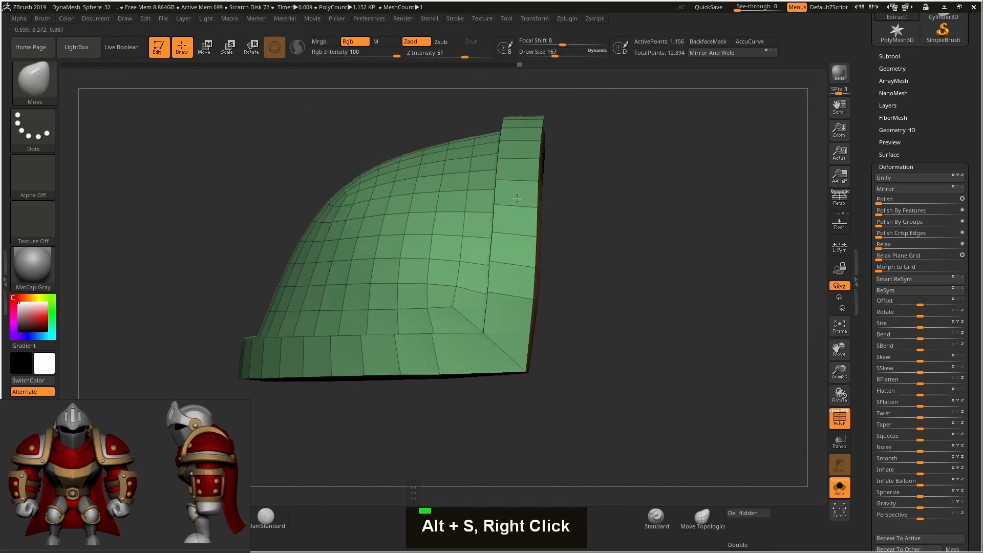
key(s)
drag(555, 252, 554, 252)
mouse_move(554, 251)
right_down()
mouse_move(517, 250)
mouse_move(566, 256)
right_up()
key(s)
drag(567, 260, 562, 260)
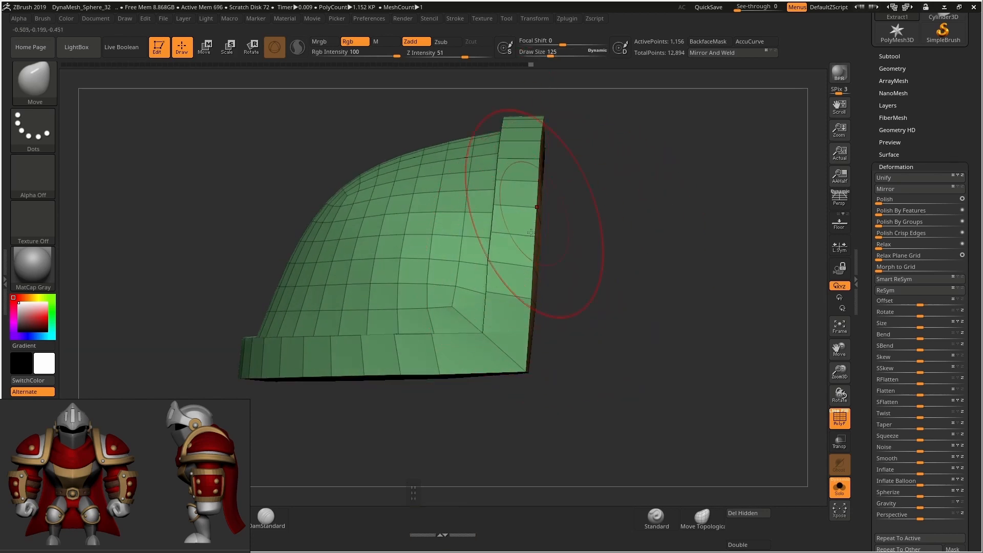
Step: Refine the trim's upright edge on the opposite side with the Move brush at draw size 71
mouse_move(521, 330)
right_down()
mouse_move(476, 256)
mouse_move(483, 241)
mouse_move(477, 332)
right_up()
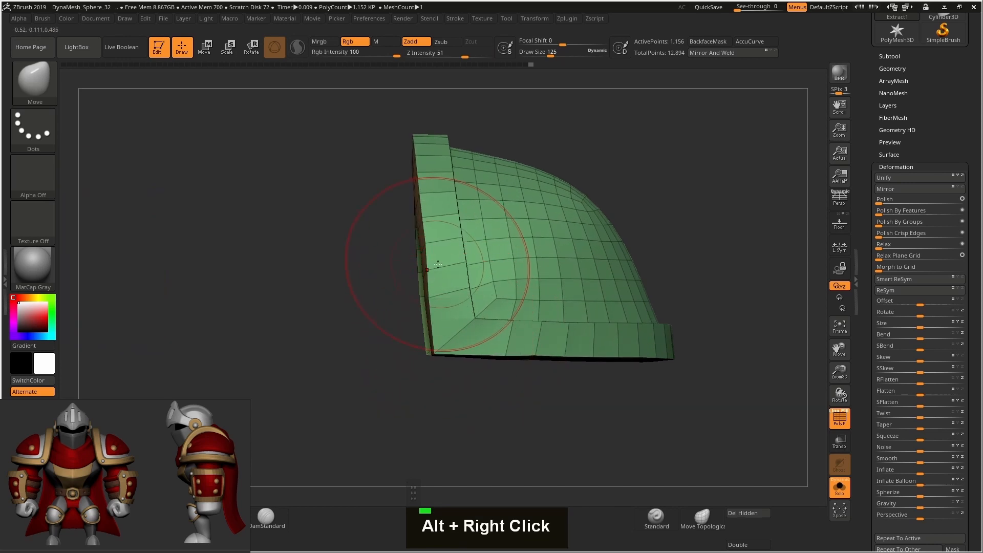
key(s)
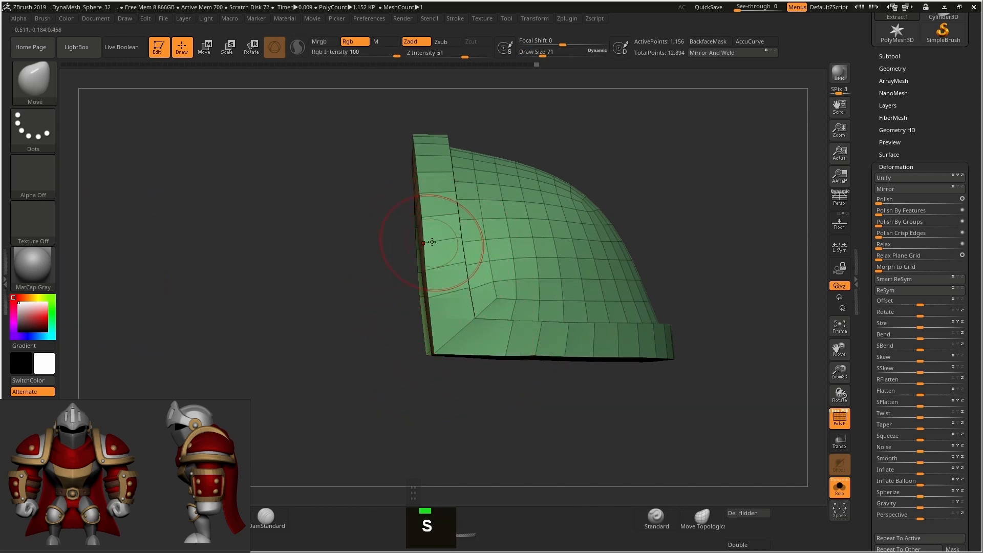
alt+right_drag(461, 237, 415, 293)
alt+right_drag(496, 291, 448, 283)
key(shift)
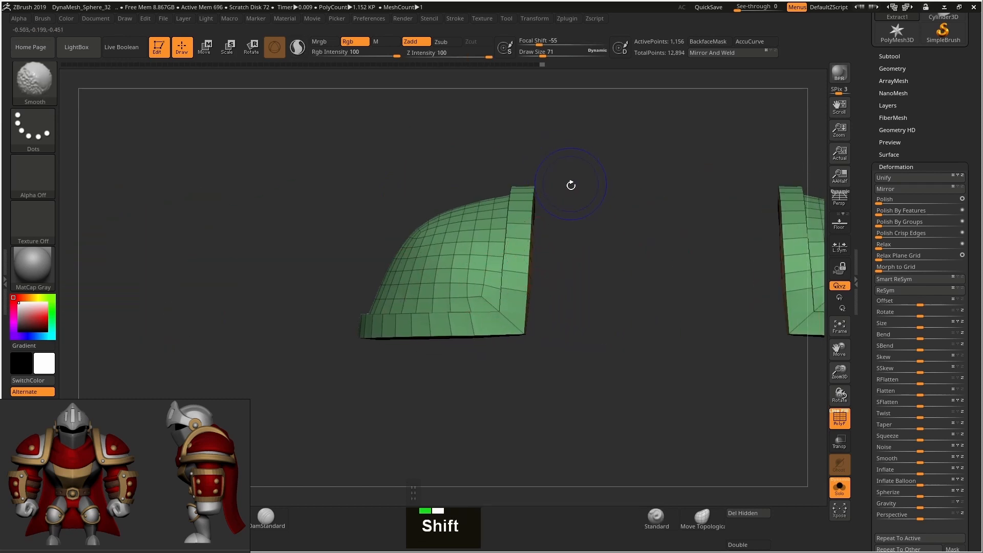
Step: Turn Solo and PolyFrame off to examine the shoulder shell against the body, and turn both back on
key(shift+f)
key(shift+f)
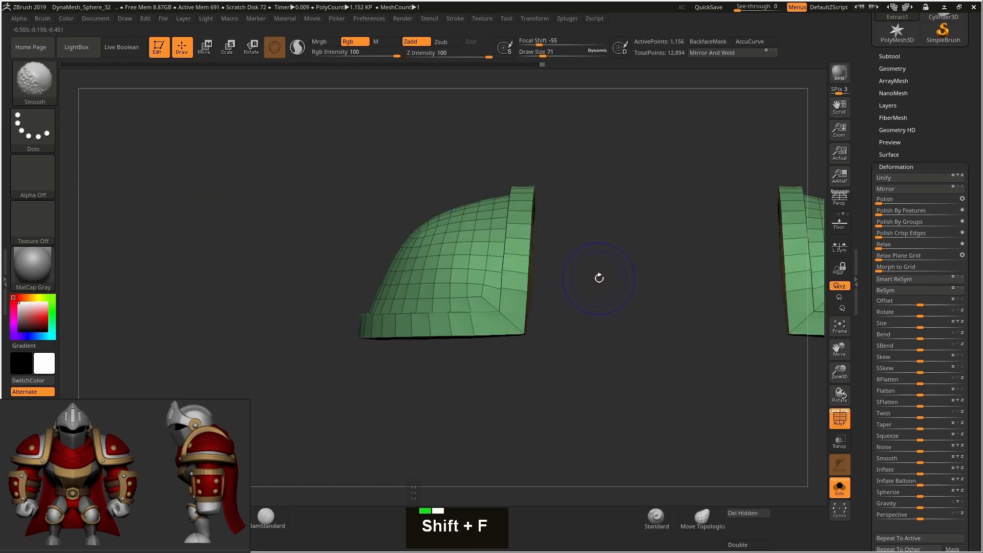
alt+right_drag(597, 277, 443, 227)
click(837, 485)
key(shift+f)
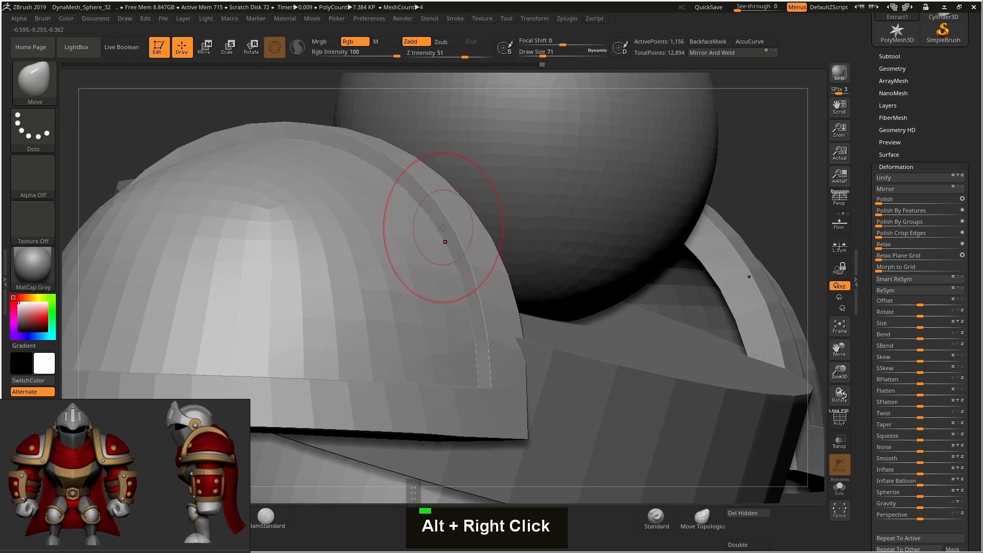
key(shift+f)
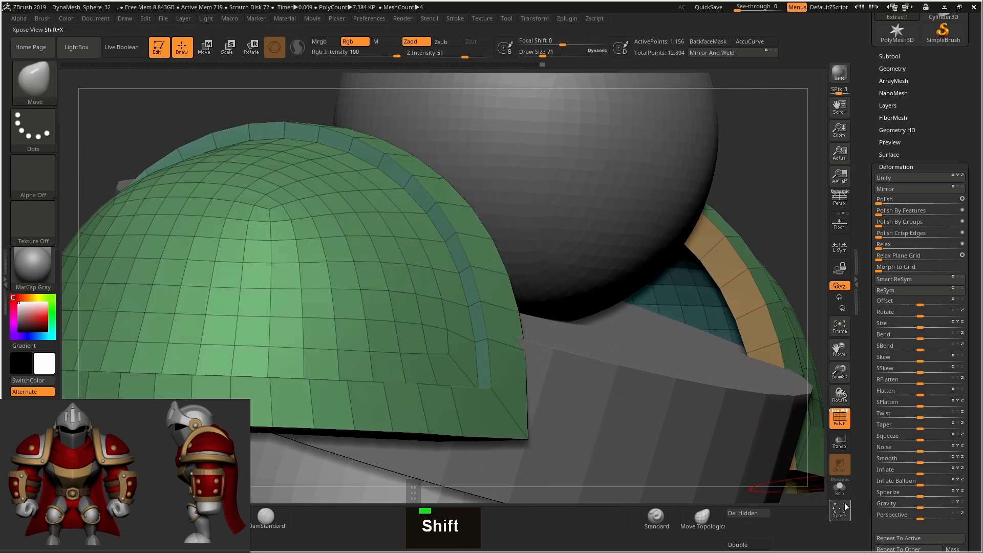
click(842, 489)
Step: Switch to the ZModeler brush and regroup the trim's outer face loop using PolyGroup with the Polyloop target
alt+right_drag(546, 228, 585, 234)
alt+right_drag(503, 247, 514, 255)
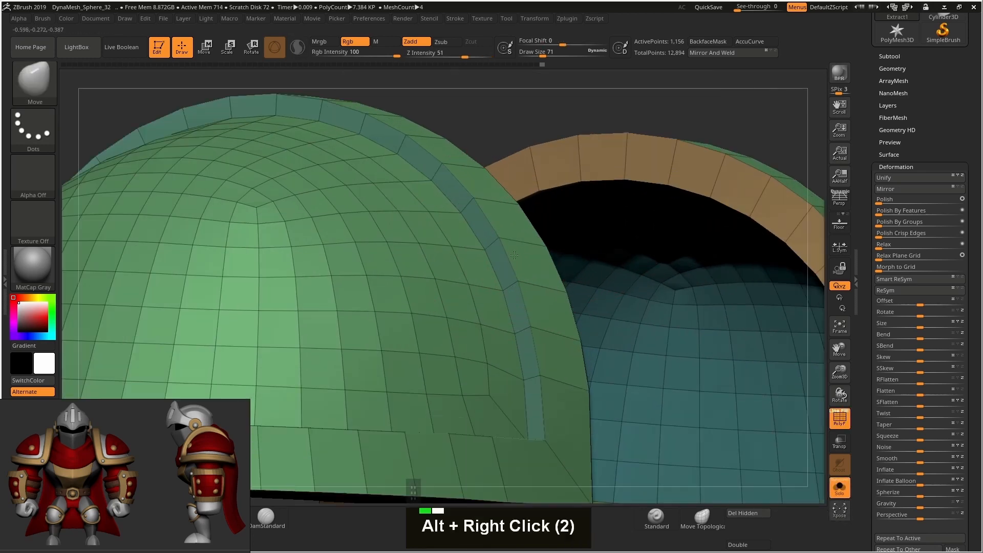
key(b)
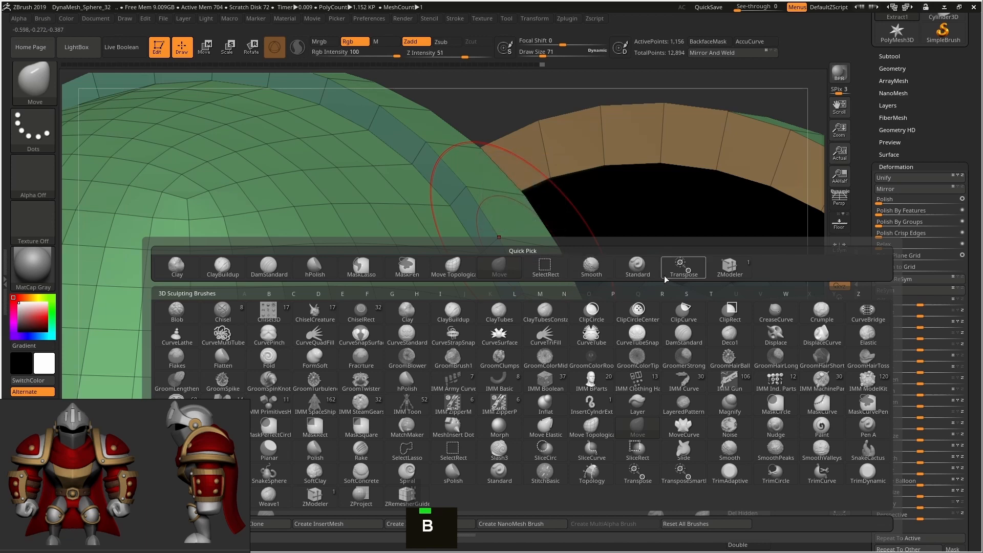
click(729, 274)
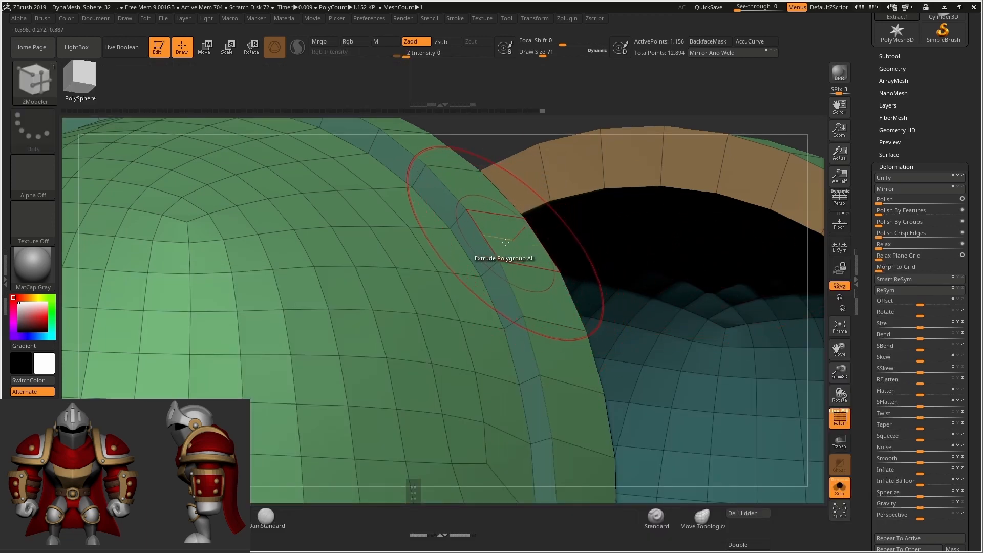
right_drag(481, 250, 513, 252)
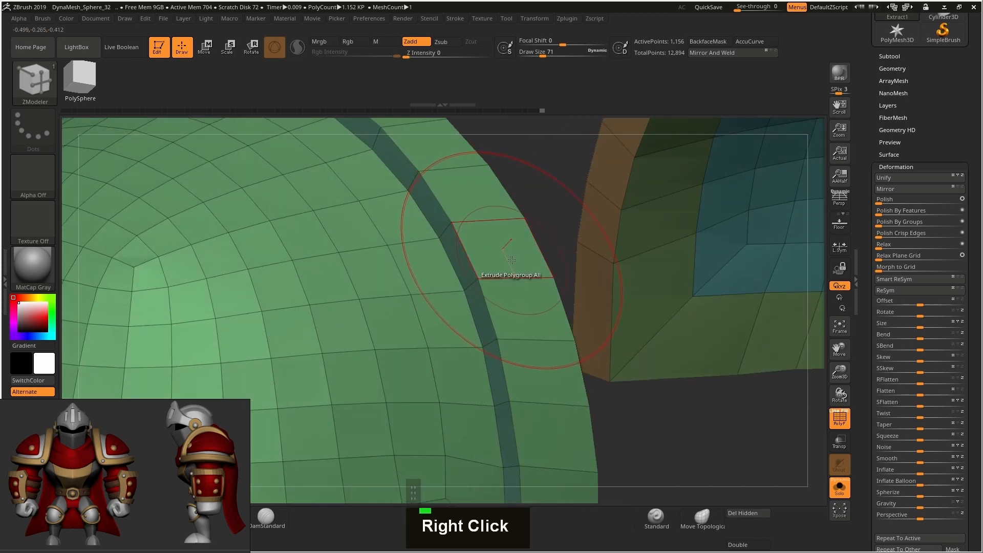
key(space)
click(502, 252)
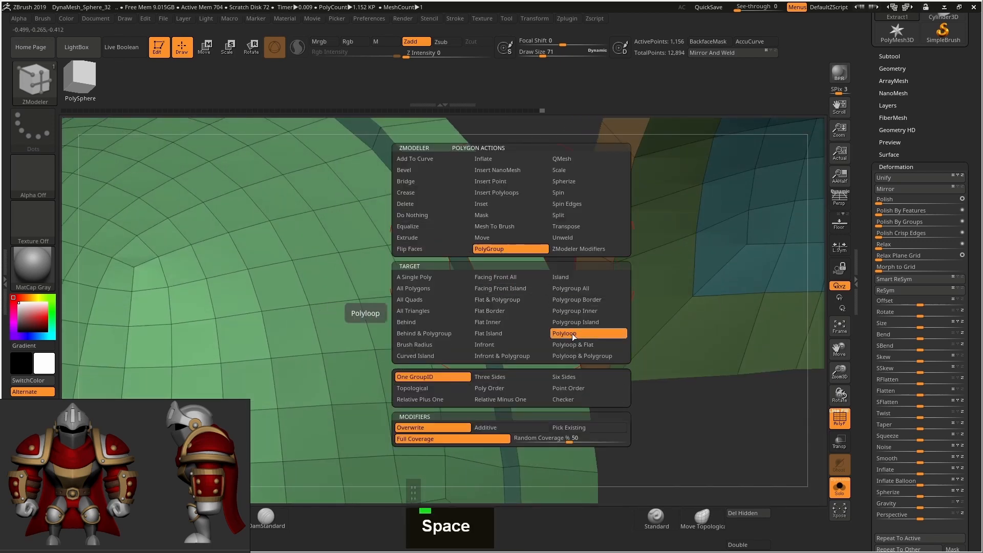
click(572, 334)
click(508, 262)
alt+click(507, 262)
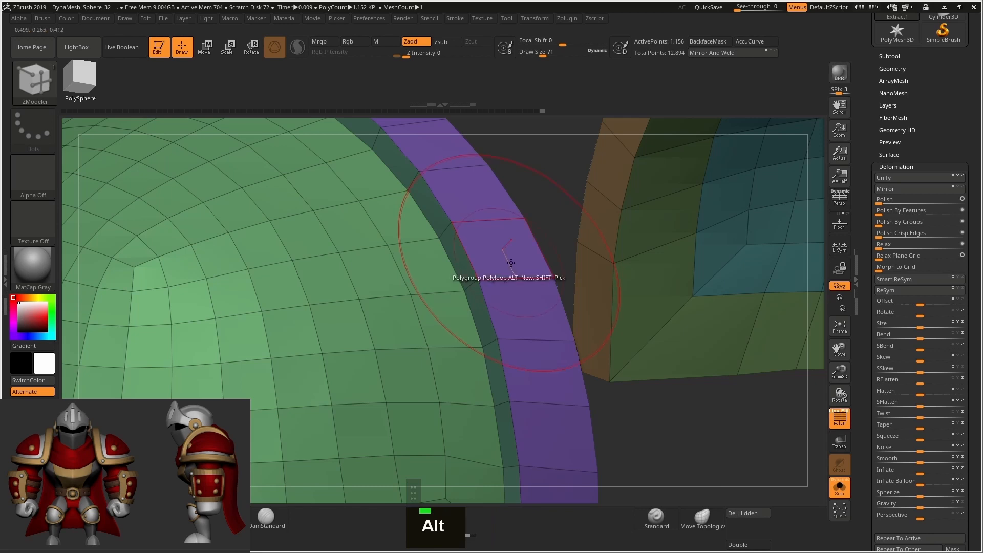
Step: Set the polygon action to Extrude with the Polygroup All target and raise the trim's regrouped outer faces outward
alt+right_drag(510, 263, 451, 290)
right_drag(568, 245, 718, 179)
alt+right_drag(521, 268, 517, 246)
key(space)
click(468, 237)
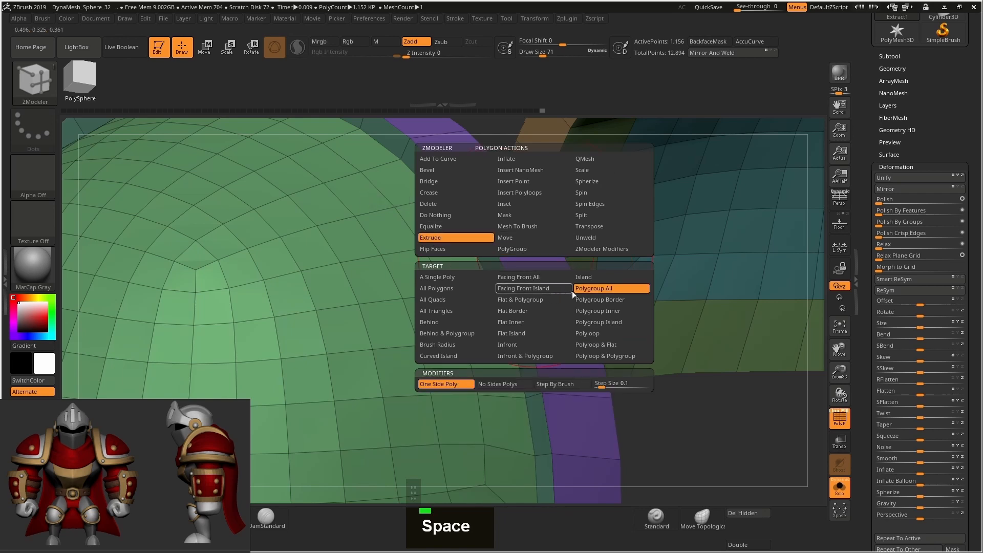
click(601, 288)
right_drag(504, 272, 527, 250)
mouse_move(528, 249)
shift+mouse_down()
mouse_move(533, 243)
mouse_move(546, 258)
shift+mouse_up()
key(ctrl+z)
Step: Turn off Solo and PolyFrame to examine the raised shoulder trim together with the rest of the knight
alt+right_drag(546, 259, 545, 206)
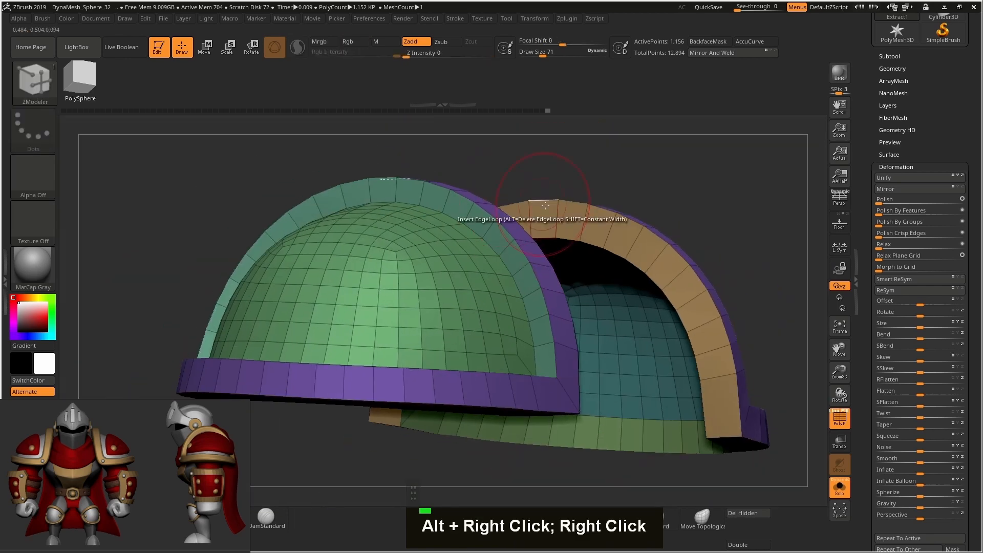
click(846, 491)
alt+right_drag(737, 241, 701, 219)
alt+right_drag(747, 184, 693, 202)
key(shift+f)
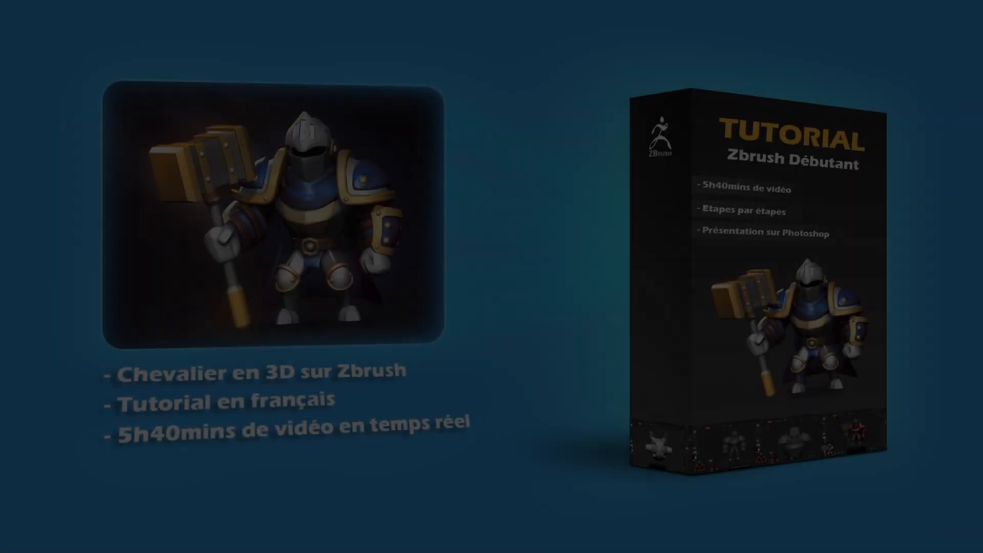